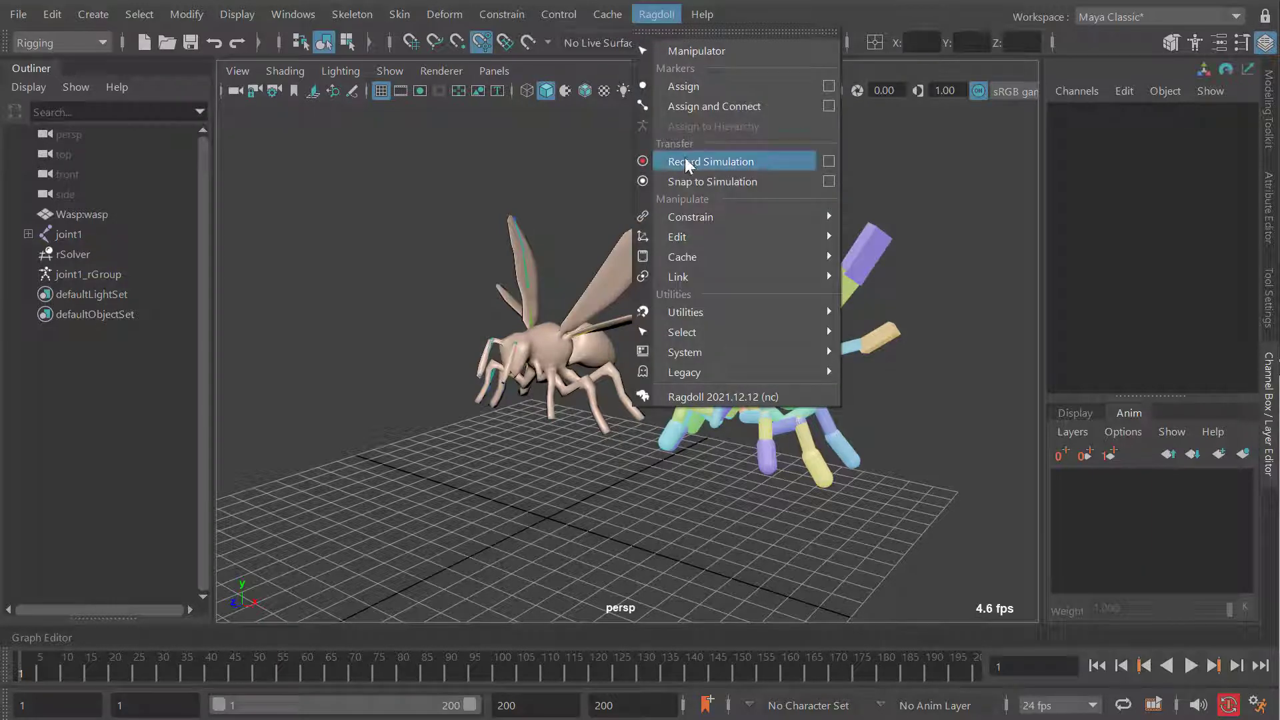
# Record the Ragdoll simulation onto the wasp rig, play back the result and return to frame 1
pyautogui.click(685, 162)
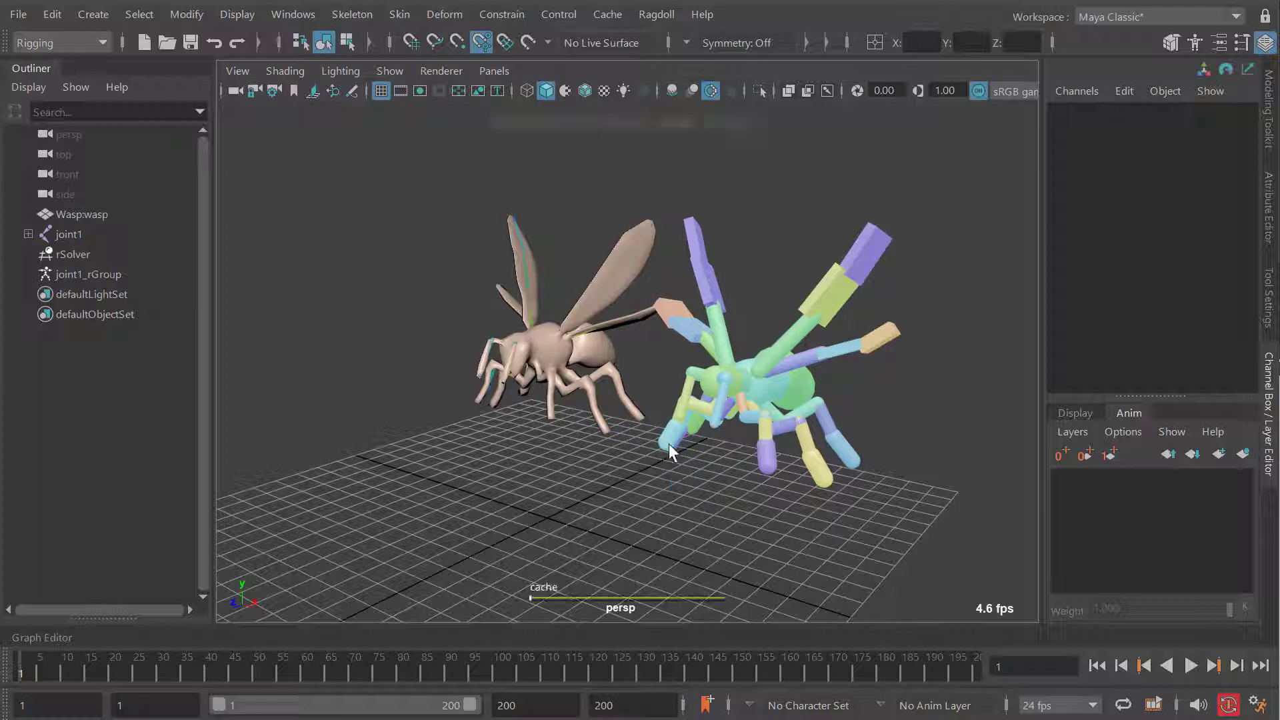
pyautogui.hotkey('alt', 'v')
pyautogui.keyDown('alt'); pyautogui.moveTo(588, 441); pyautogui.dragTo(633, 457); pyautogui.keyUp('alt')
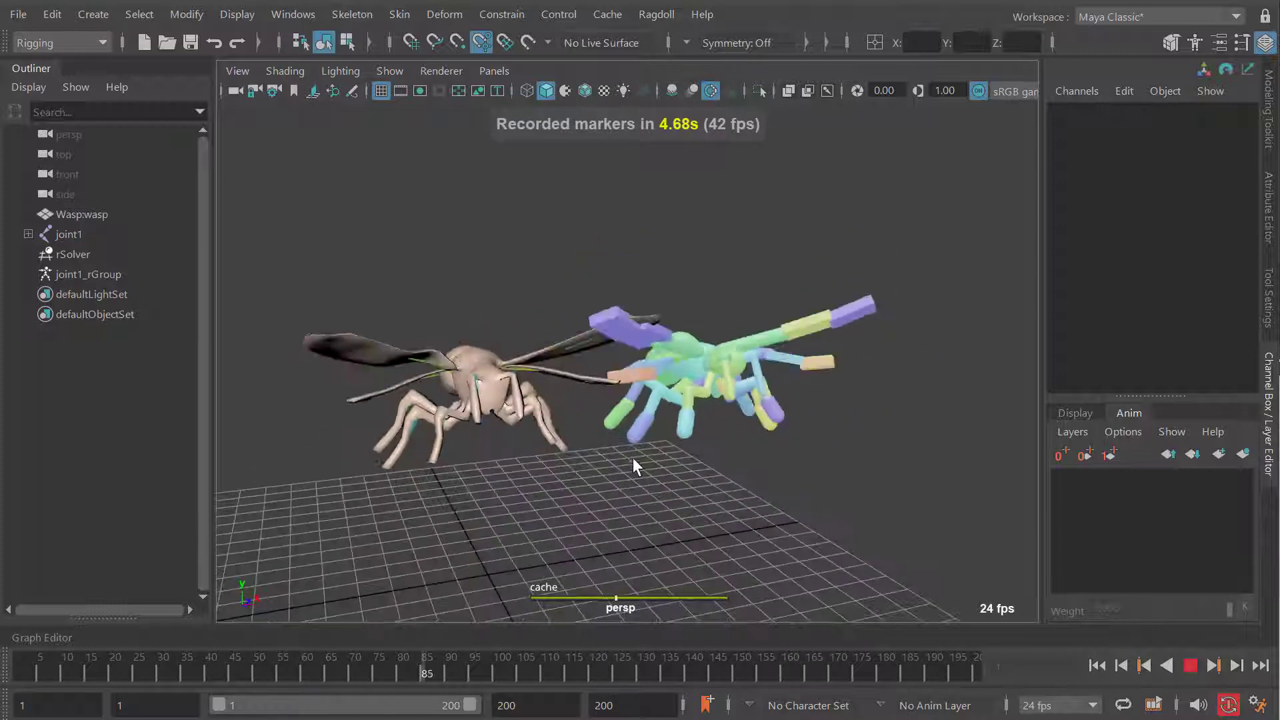
pyautogui.hotkey('alt', 'shift', 'v')
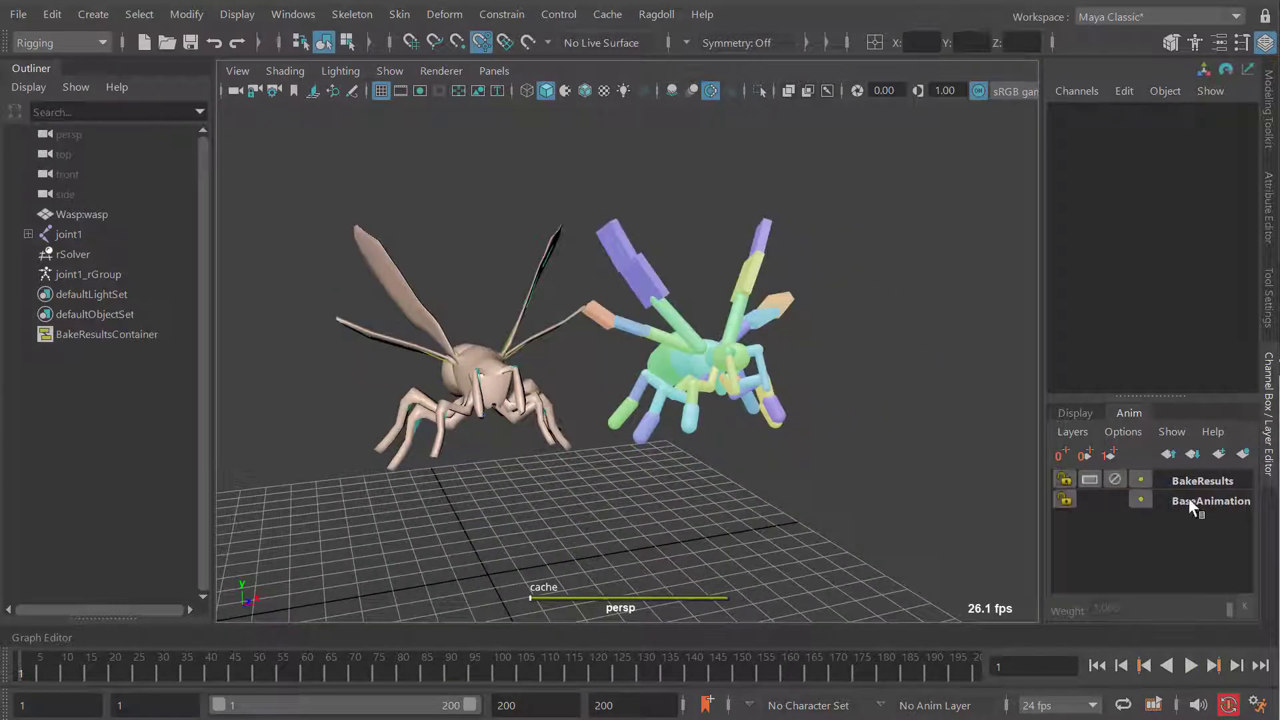
# Lock the BaseAnimation layer and make BakeResults the active animation layer
pyautogui.click(1192, 501)
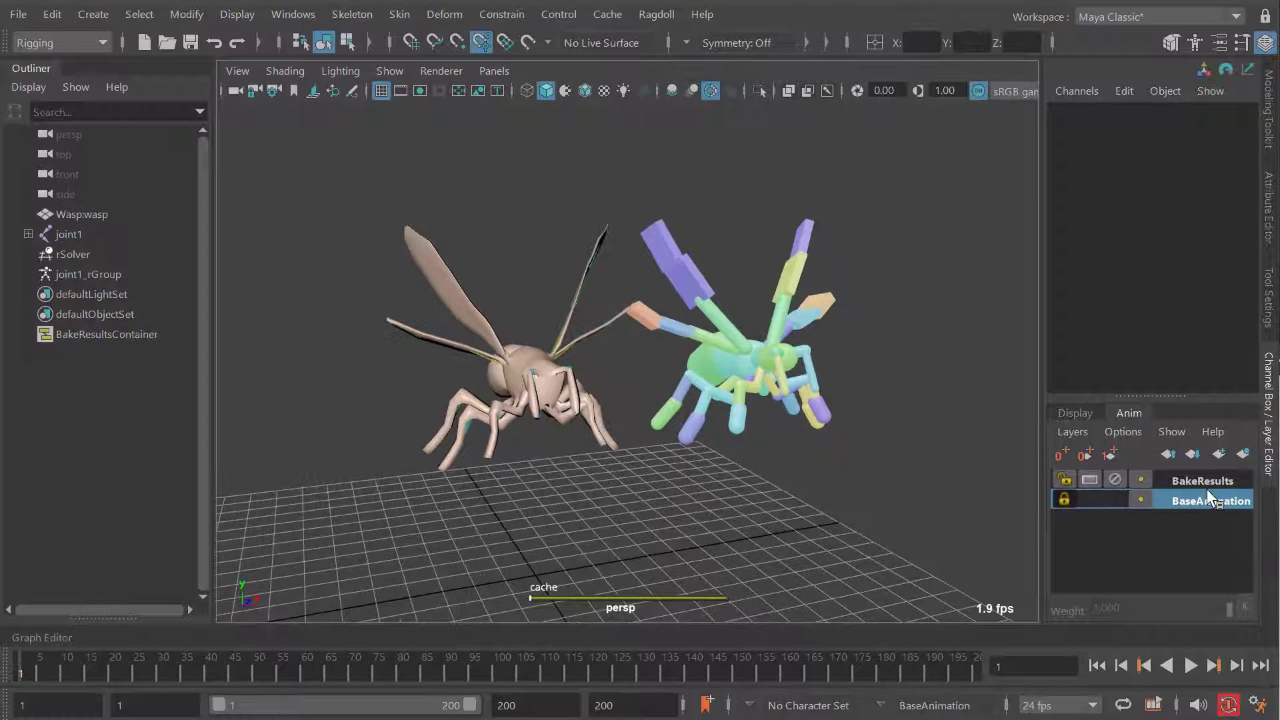
pyautogui.click(1220, 481)
pyautogui.keyDown('alt'); pyautogui.moveTo(634, 355); pyautogui.dragTo(607, 352, button='middle'); pyautogui.keyUp('alt')
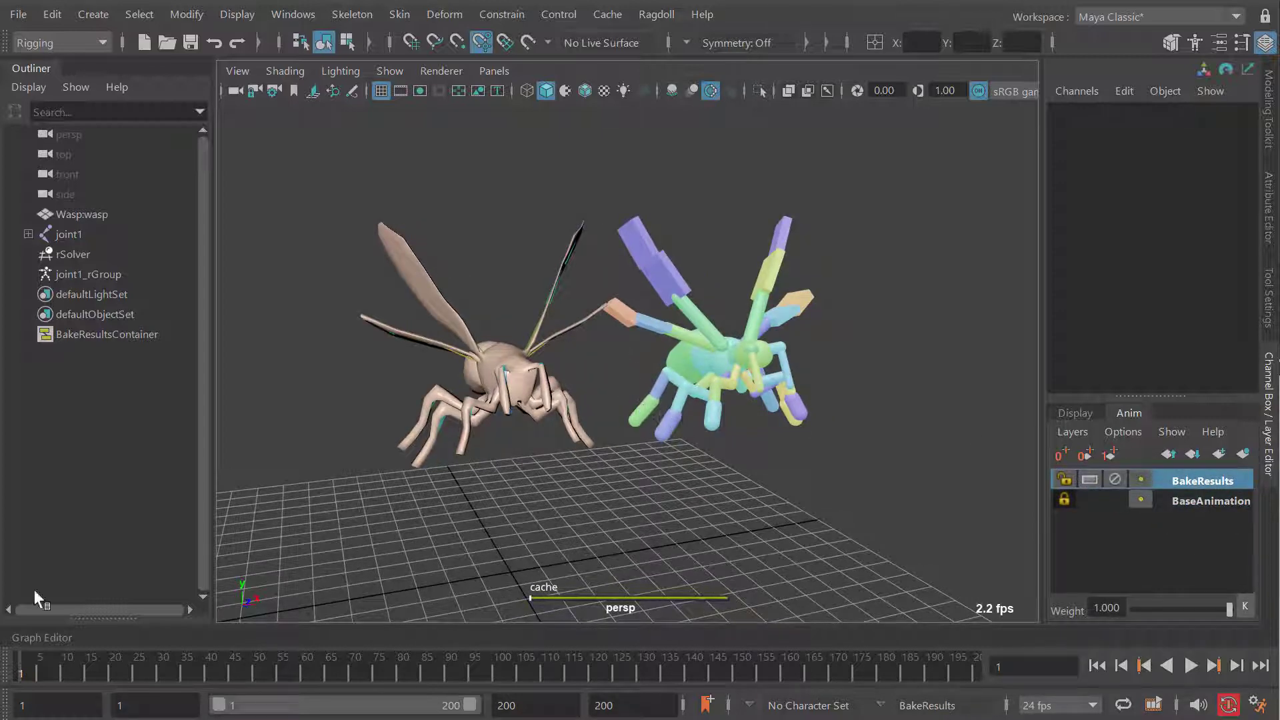
# Open the Graph Editor and select the full joint1 hierarchy to display its baked curves
pyautogui.click(50, 638)
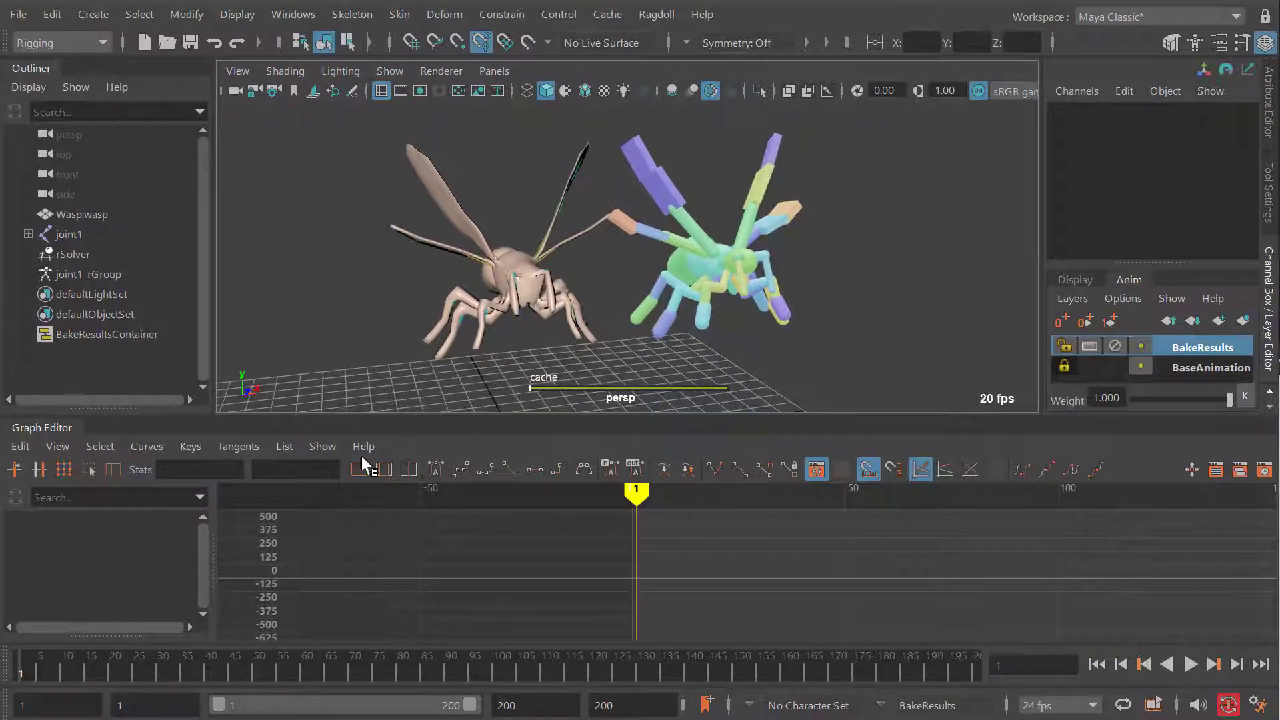
pyautogui.click(69, 235)
pyautogui.rightClick(68, 237)
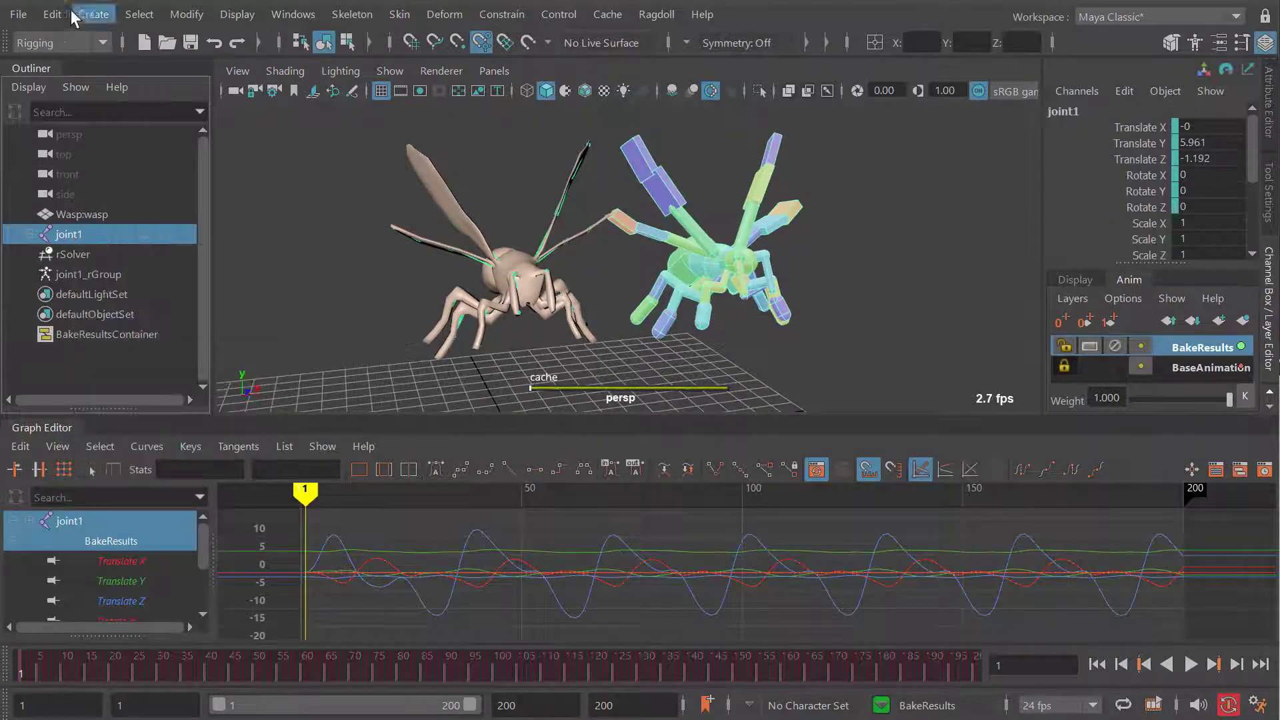
pyautogui.click(55, 16)
pyautogui.click(140, 14)
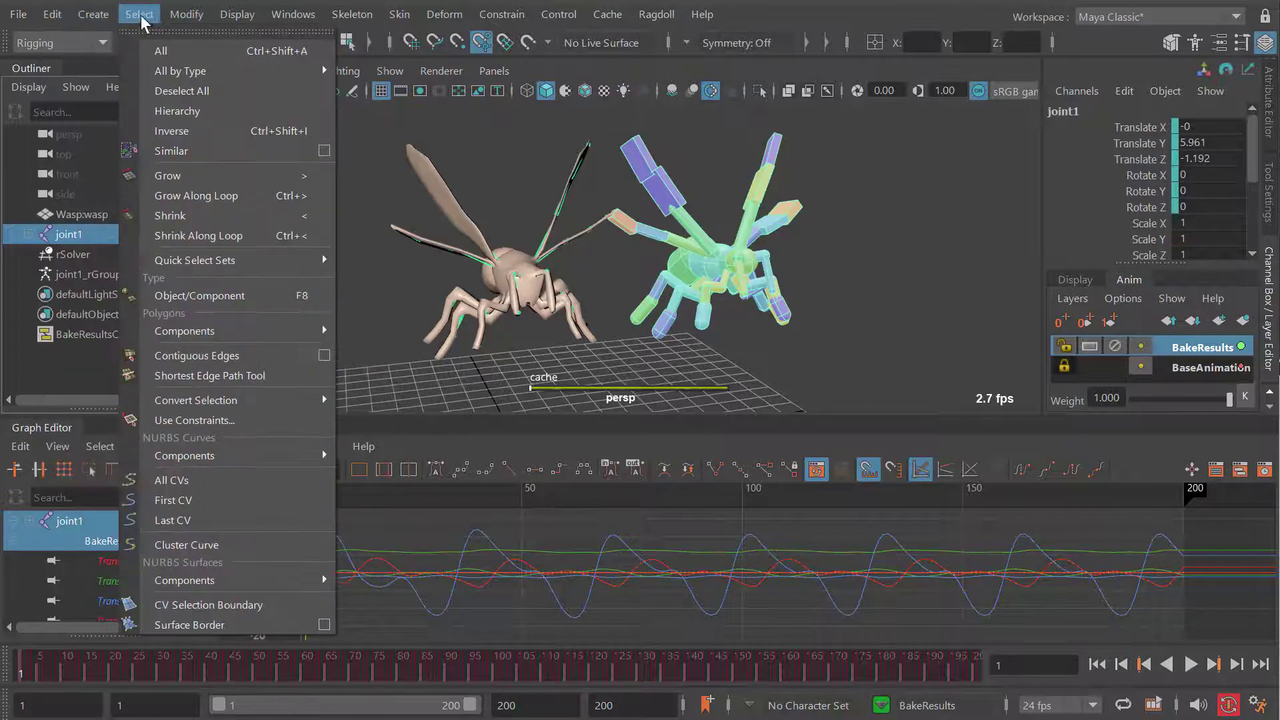
pyautogui.click(173, 114)
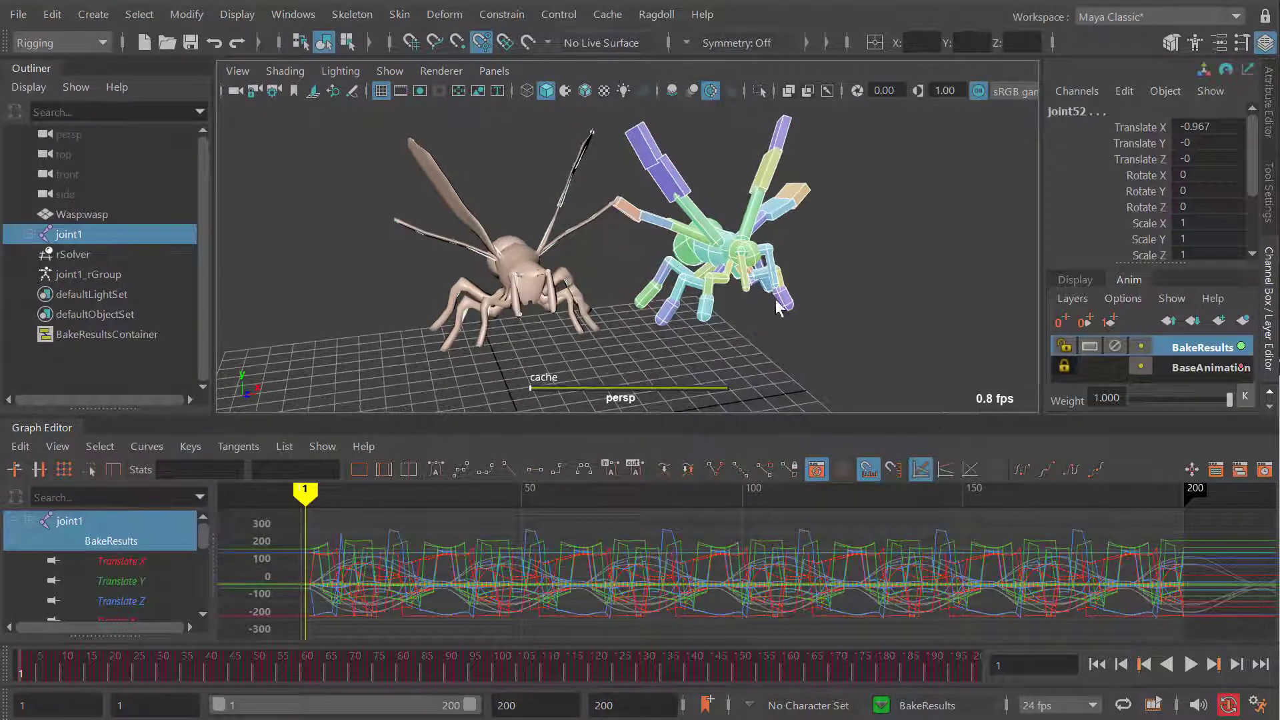
# Scrub through the baked curves and compare the wasp's poses around frames 82 and 113 as possible loop points
pyautogui.scroll(-2, 645, 566)
pyautogui.keyDown('alt'); pyautogui.moveTo(610, 566); pyautogui.dragTo(518, 538, button='middle'); pyautogui.keyUp('alt')
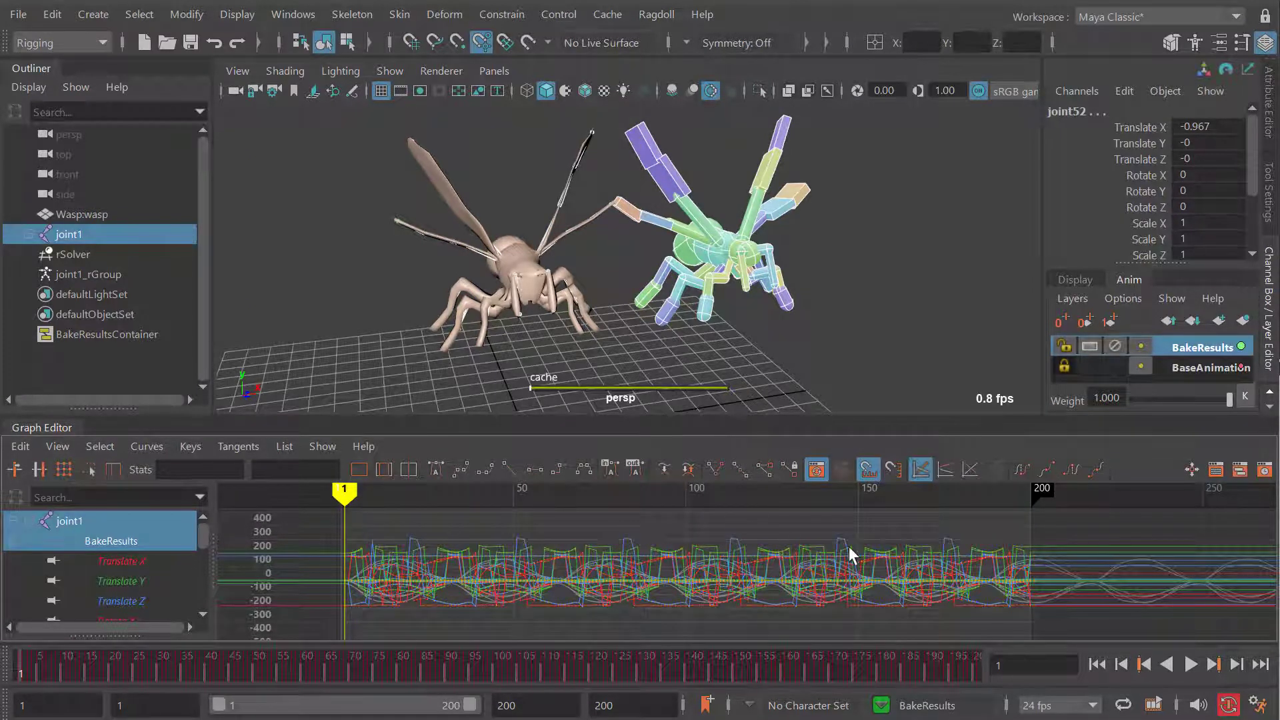
pyautogui.moveTo(456, 547)
pyautogui.mouseDown()
pyautogui.moveTo(748, 549)
pyautogui.moveTo(530, 550)
pyautogui.moveTo(673, 551)
pyautogui.moveTo(627, 552)
pyautogui.mouseUp()
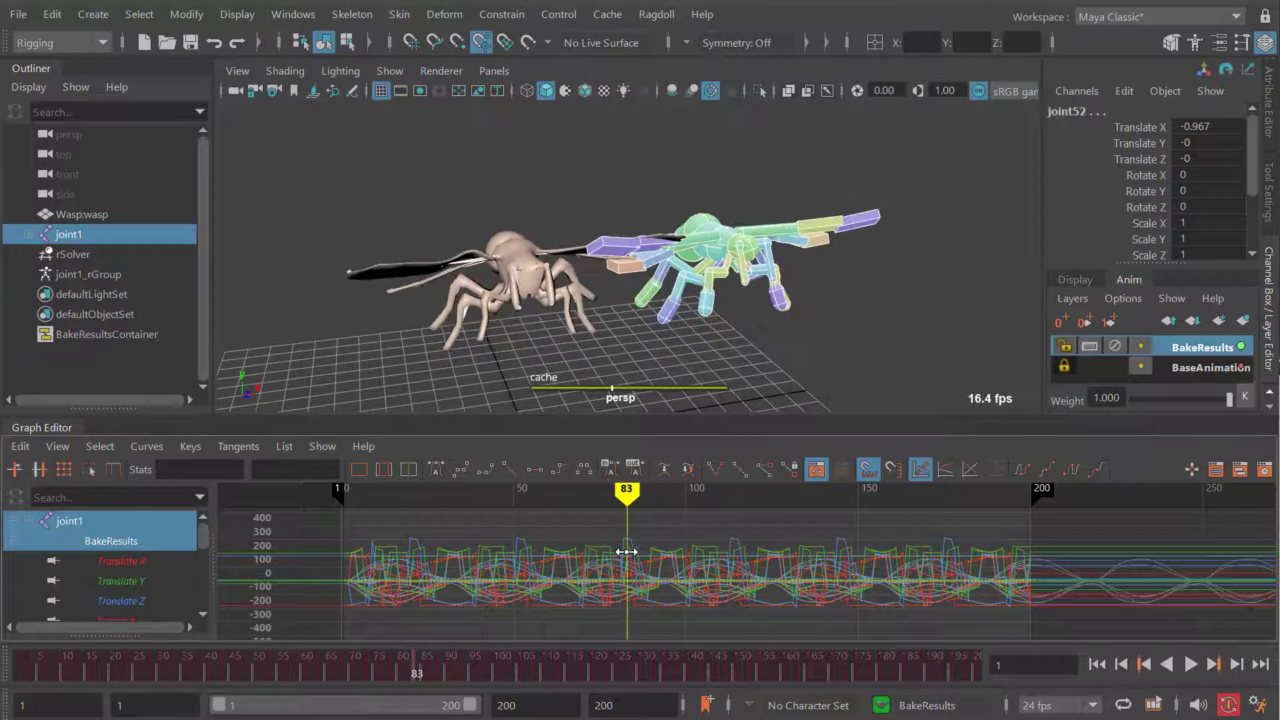
pyautogui.keyDown('alt'); pyautogui.keyDown('shift'); pyautogui.moveTo(685, 545); pyautogui.dragTo(699, 552, button='right'); pyautogui.keyUp('shift'); pyautogui.keyUp('alt')
pyautogui.moveTo(699, 552)
pyautogui.keyDown('alt'); pyautogui.mouseDown(button='middle')
pyautogui.moveTo(694, 584)
pyautogui.moveTo(702, 561)
pyautogui.mouseUp(button='middle'); pyautogui.keyUp('alt')
pyautogui.moveTo(608, 554); pyautogui.dragTo(604, 555)
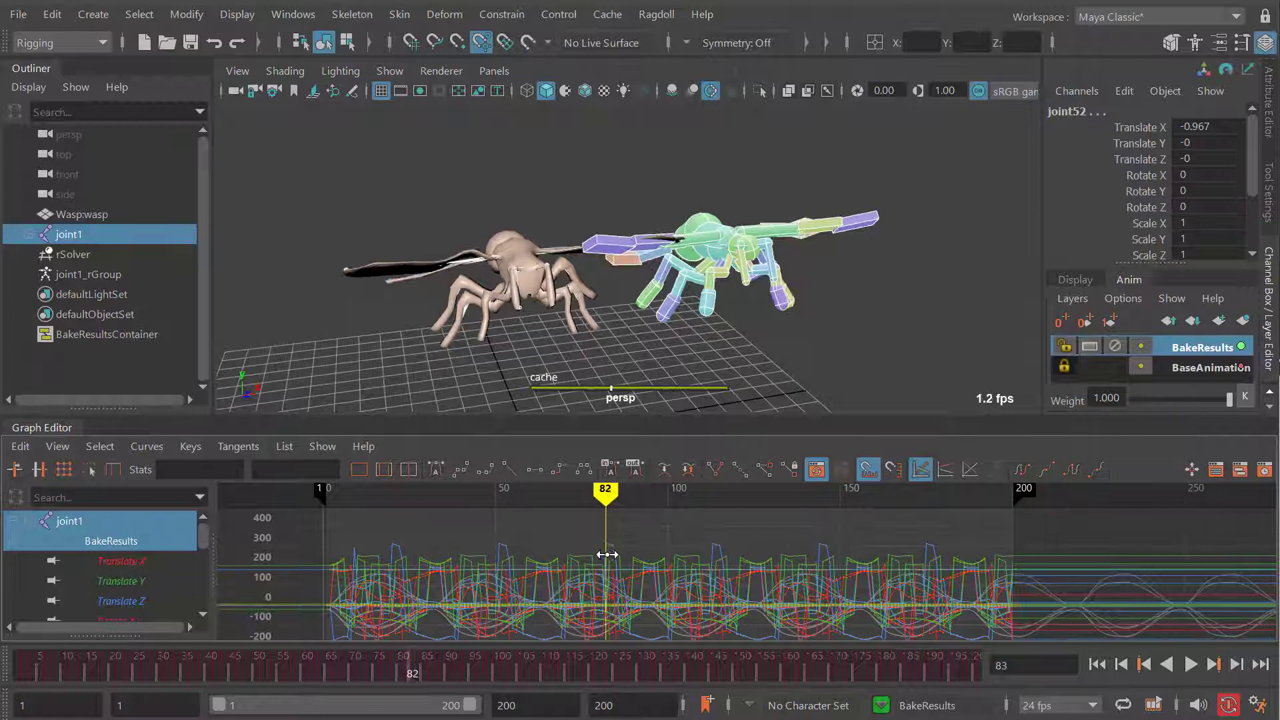
pyautogui.keyDown('alt'); pyautogui.moveTo(595, 557); pyautogui.dragTo(611, 556, button='right'); pyautogui.keyUp('alt')
pyautogui.keyDown('alt'); pyautogui.moveTo(650, 541); pyautogui.dragTo(662, 558, button='middle'); pyautogui.keyUp('alt')
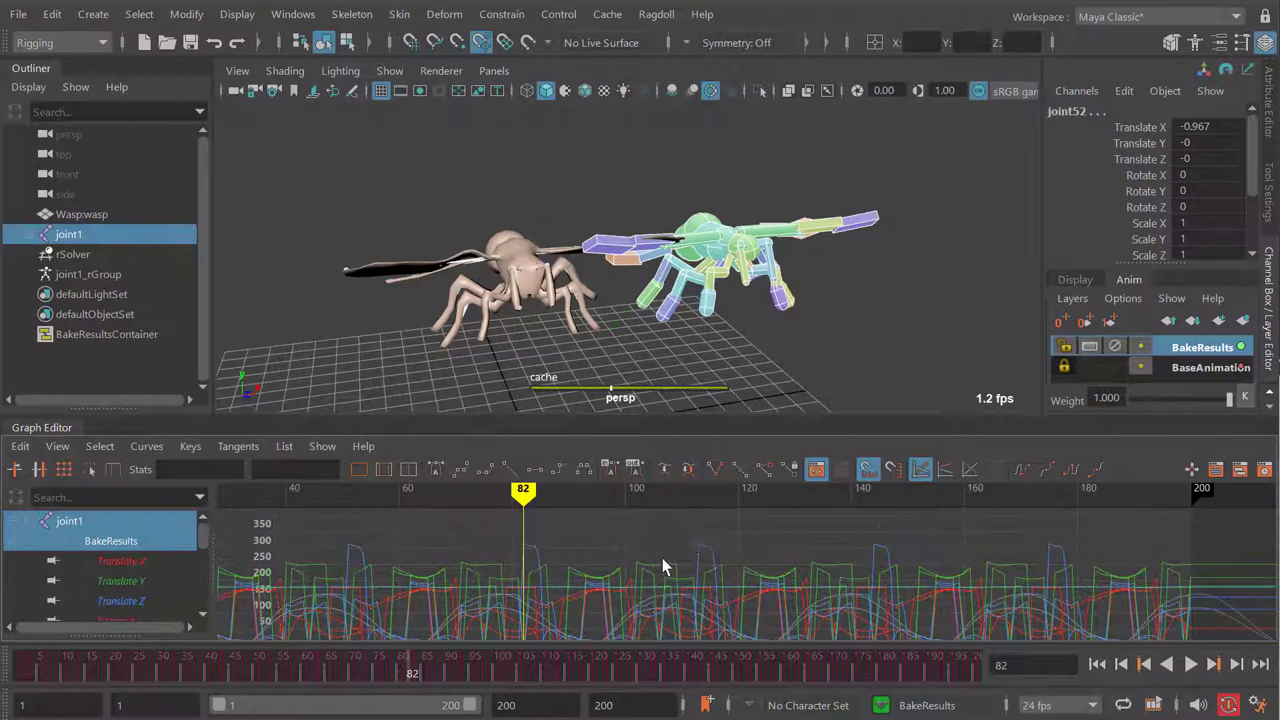
pyautogui.click(699, 552)
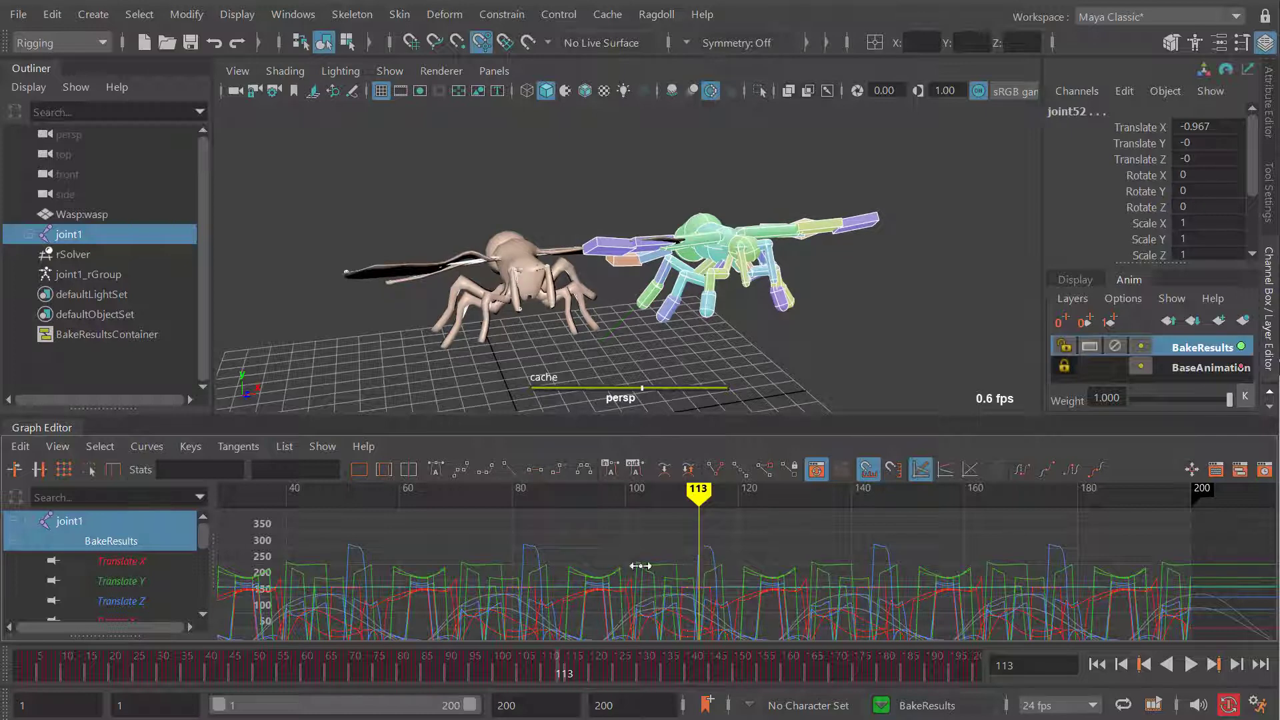
pyautogui.click(523, 542)
pyautogui.click(699, 544)
pyautogui.click(524, 546)
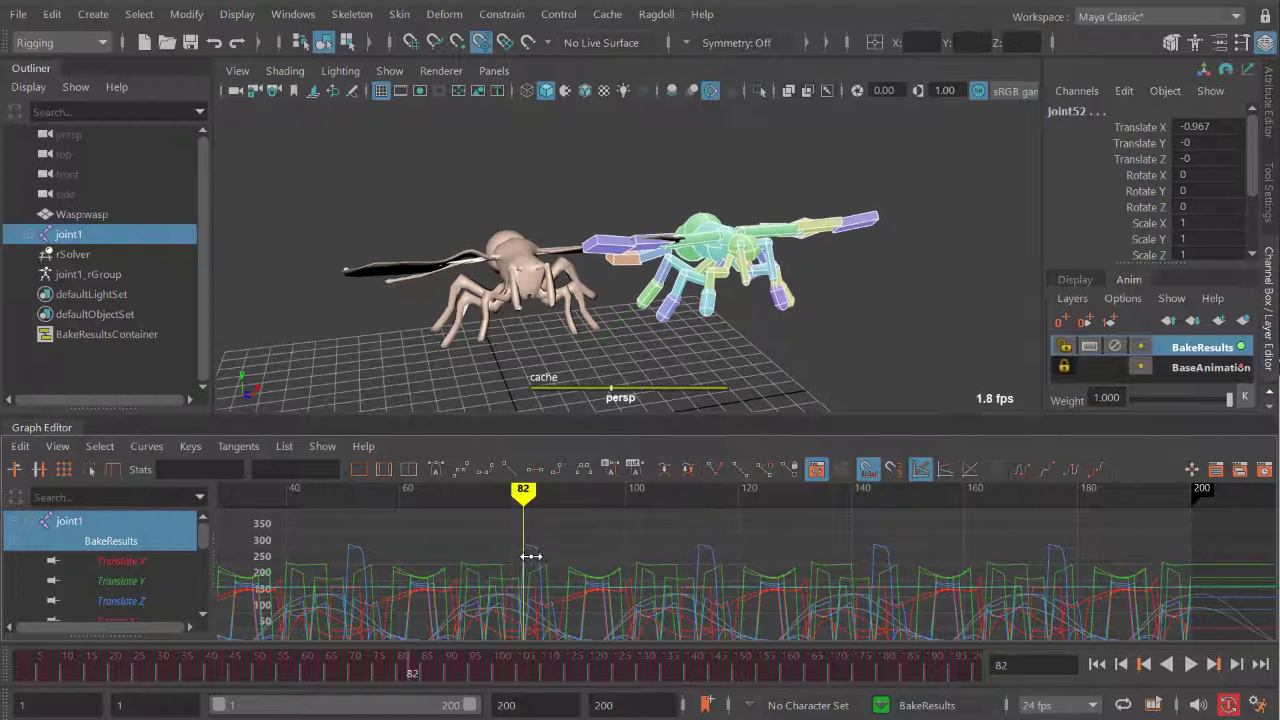
pyautogui.click(698, 541)
pyautogui.click(530, 544)
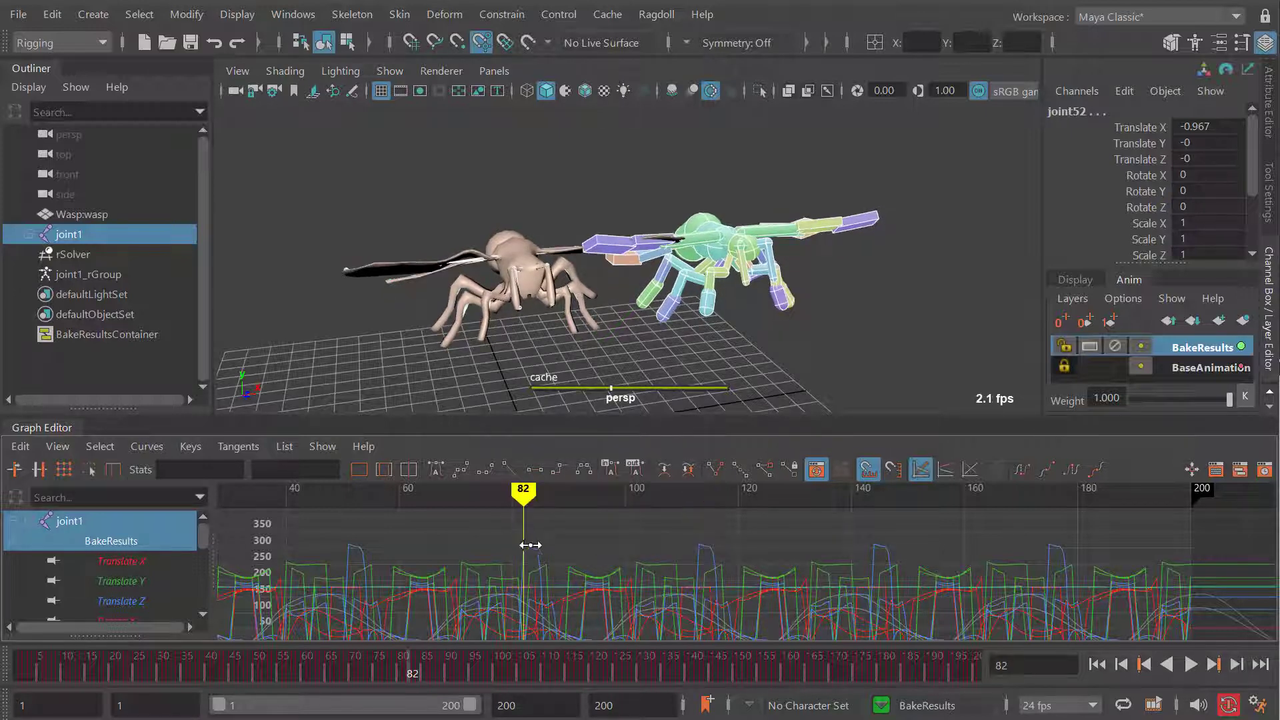
pyautogui.click(698, 538)
pyautogui.click(520, 531)
pyautogui.click(701, 533)
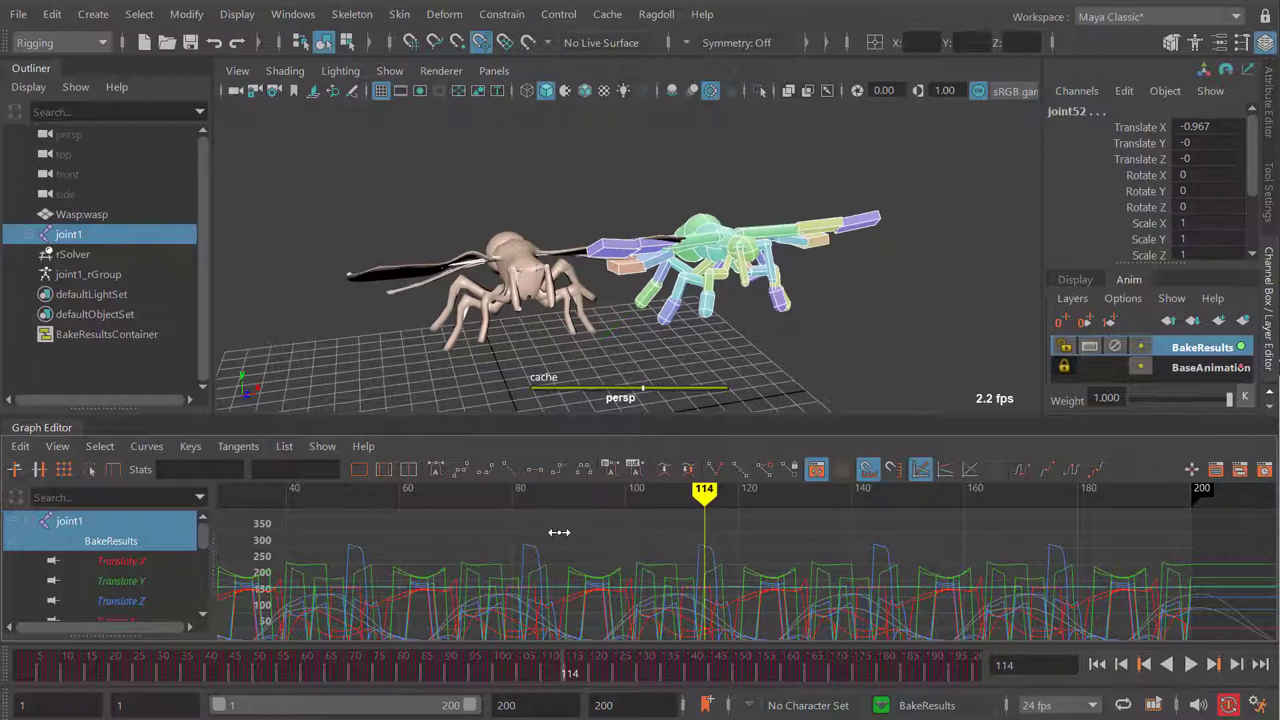
pyautogui.click(527, 533)
pyautogui.click(698, 538)
# Set the playback range to start at frame 82 and end at frame 113, and scrub through it
pyautogui.scroll(-6, 678, 546)
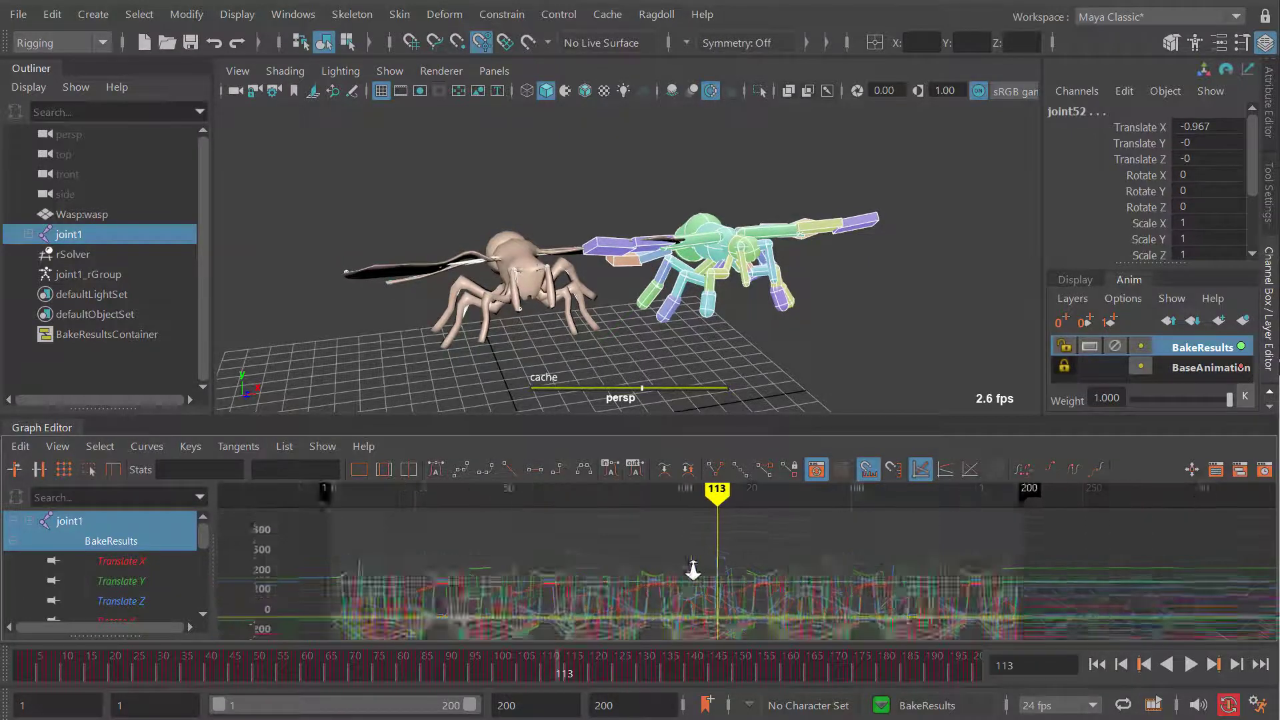
pyautogui.scroll(2, 687, 547)
pyautogui.keyDown('alt'); pyautogui.moveTo(679, 543); pyautogui.dragTo(597, 546, button='right'); pyautogui.keyUp('alt')
pyautogui.click(602, 546)
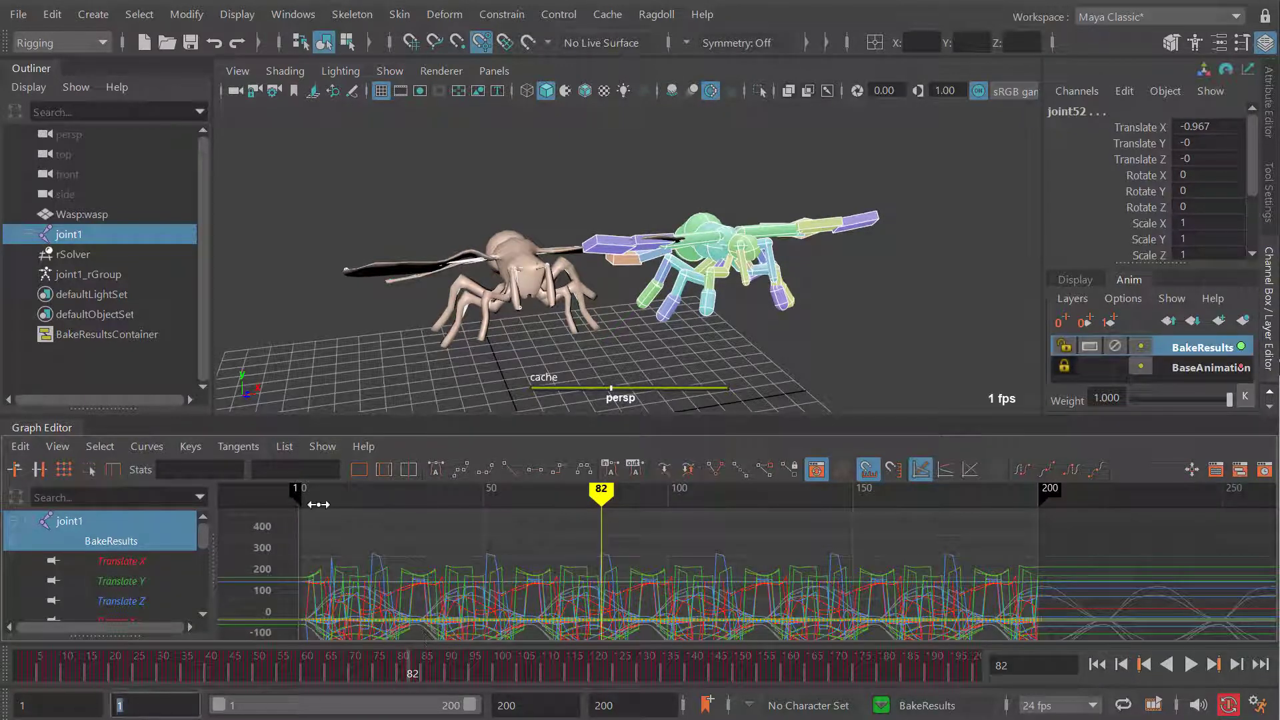
pyautogui.moveTo(318, 505)
pyautogui.mouseDown()
pyautogui.moveTo(592, 506)
pyautogui.moveTo(600, 526)
pyautogui.moveTo(716, 531)
pyautogui.mouseUp()
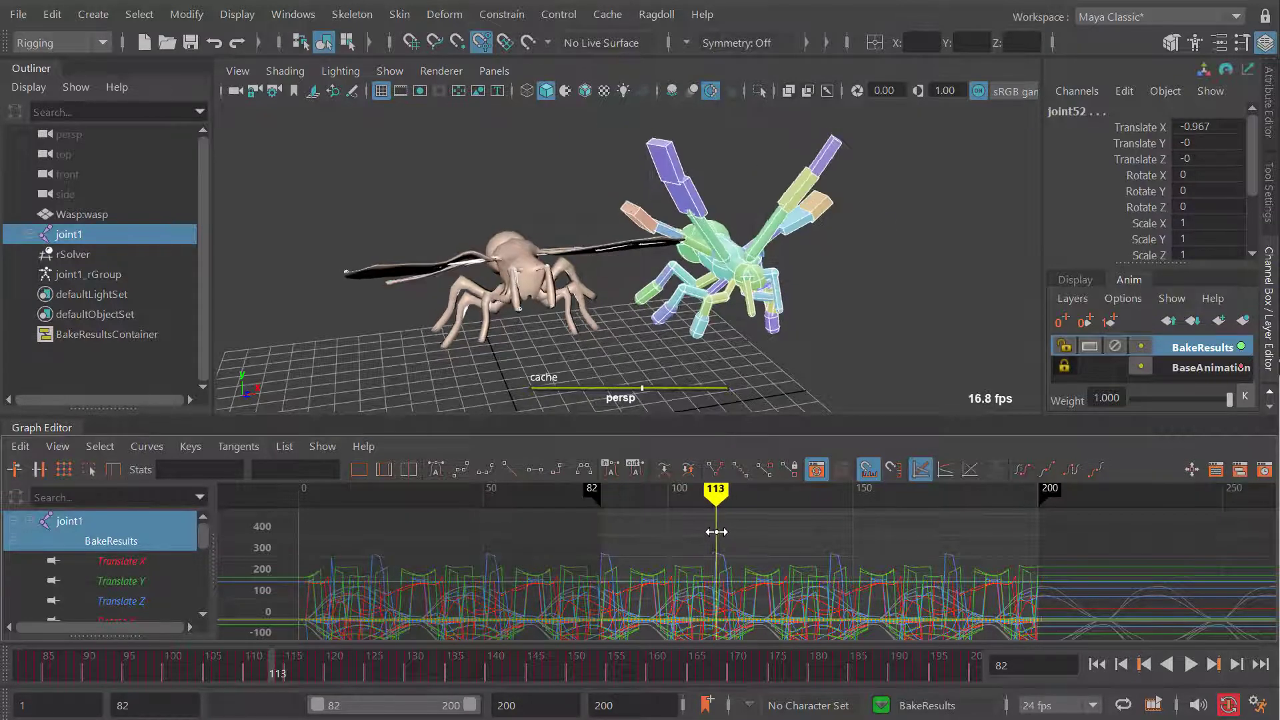
pyautogui.moveTo(1048, 488)
pyautogui.mouseDown()
pyautogui.moveTo(724, 495)
pyautogui.moveTo(671, 533)
pyautogui.mouseUp()
# Hide rSolver and play the loop, viewing the wasp from several angles before stopping playback
pyautogui.click(99, 254)
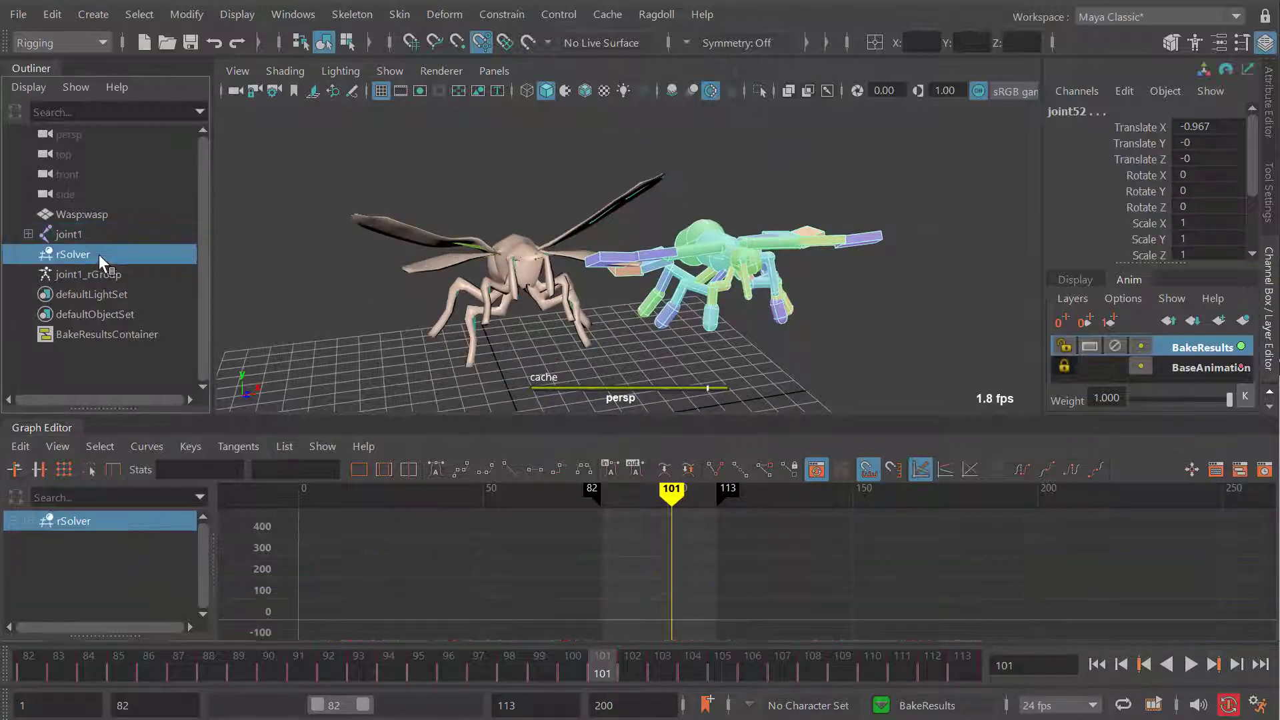
pyautogui.hotkey('ctrl', 'h')
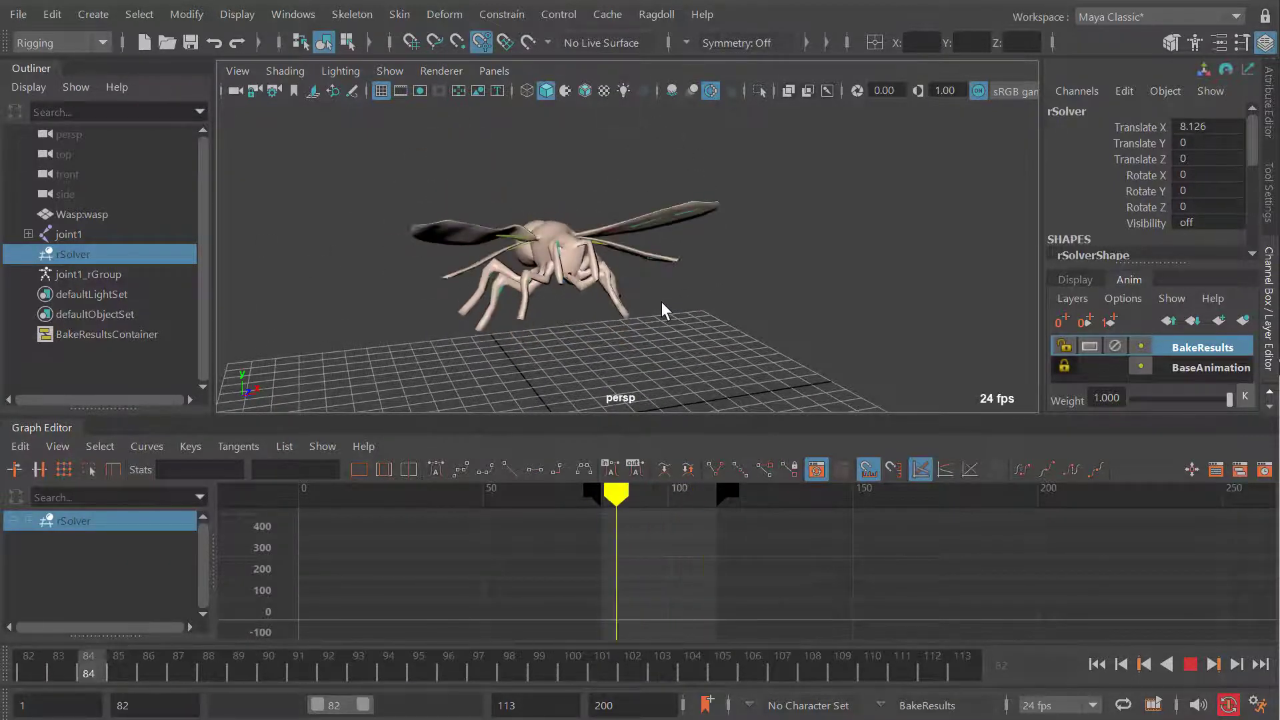
pyautogui.keyDown('alt'); pyautogui.moveTo(662, 309); pyautogui.dragTo(510, 304); pyautogui.keyUp('alt')
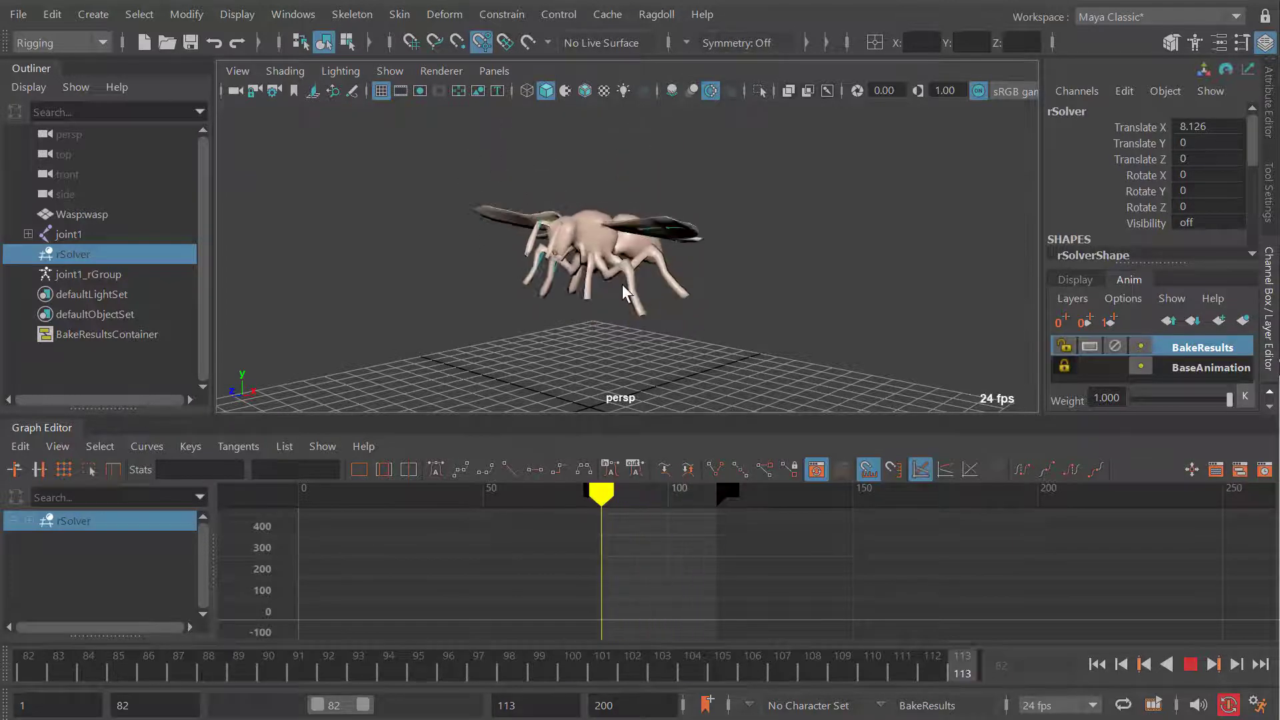
pyautogui.keyDown('alt'); pyautogui.moveTo(620, 285); pyautogui.dragTo(650, 301); pyautogui.keyUp('alt')
pyautogui.hotkey('alt', 'v')
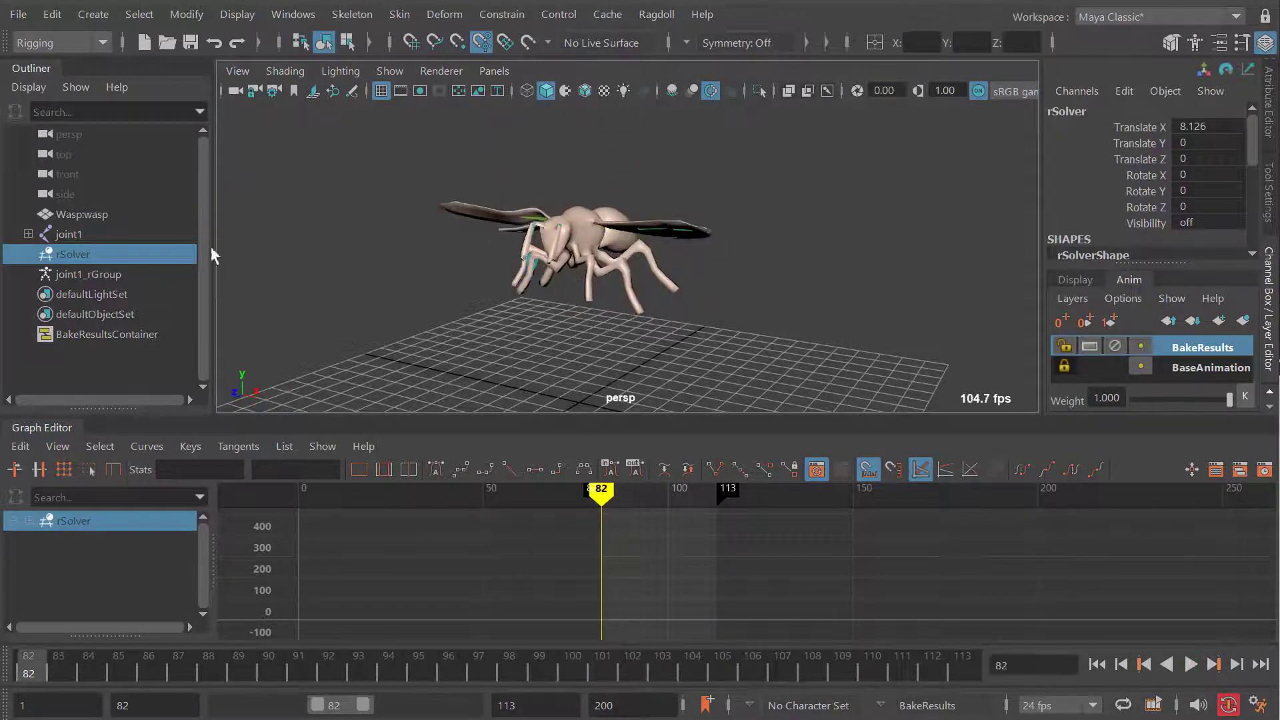
# Reselect joint1 together with its whole hierarchy
pyautogui.click(79, 234)
pyautogui.rightClick(70, 234)
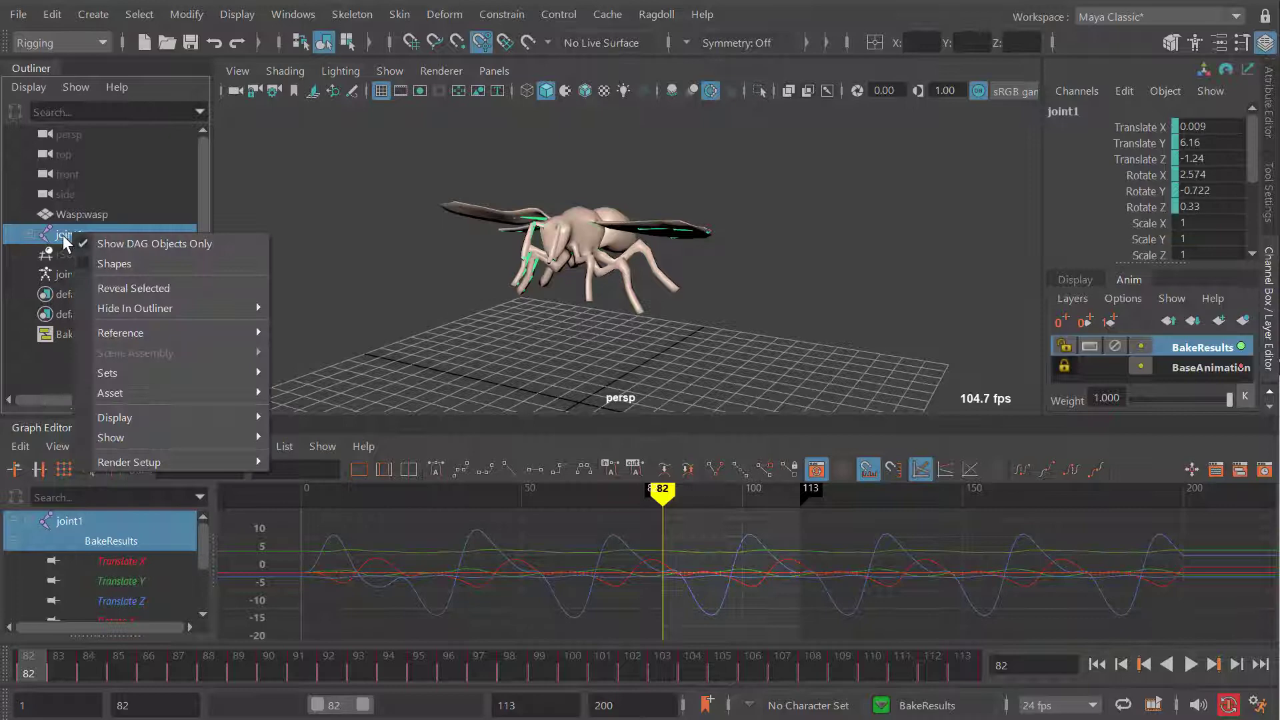
pyautogui.click(123, 77)
pyautogui.click(52, 18)
pyautogui.moveTo(131, 15)
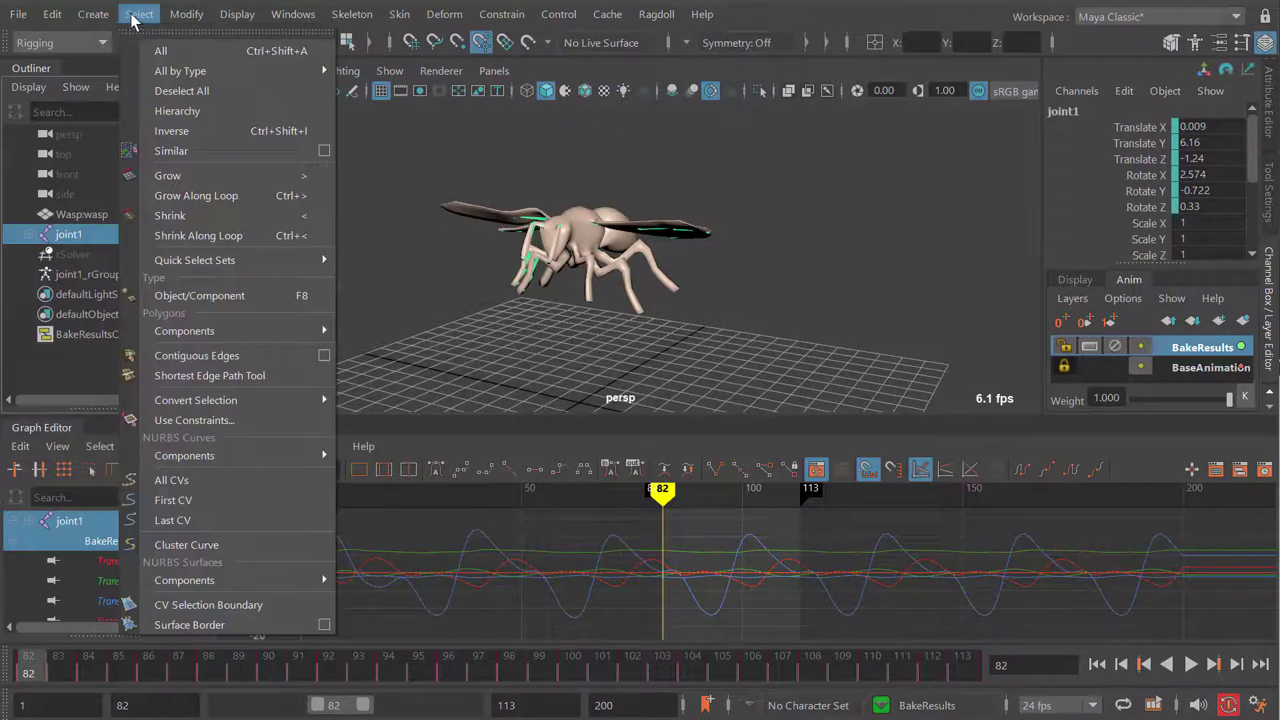
pyautogui.click(165, 111)
# Shift the playback range to frames 35–66 and check the curves and poses at both ends
pyautogui.scroll(-4, 646, 567)
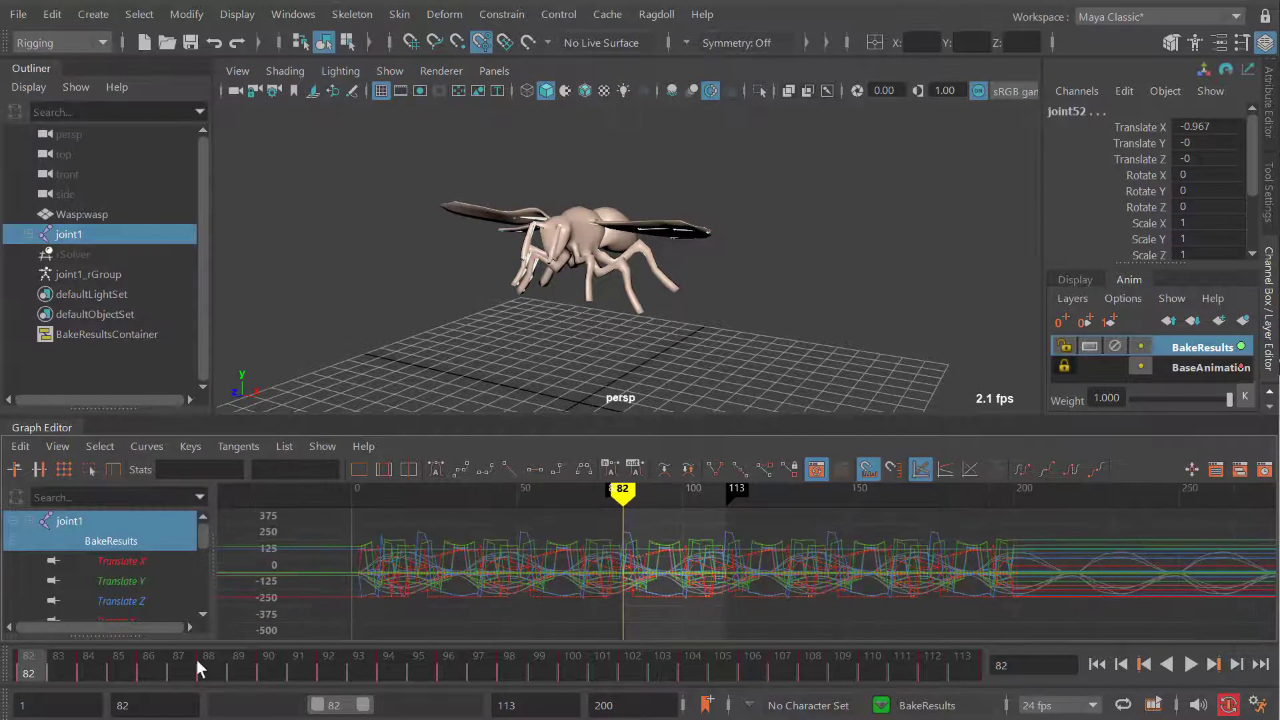
pyautogui.moveTo(349, 711); pyautogui.dragTo(280, 713)
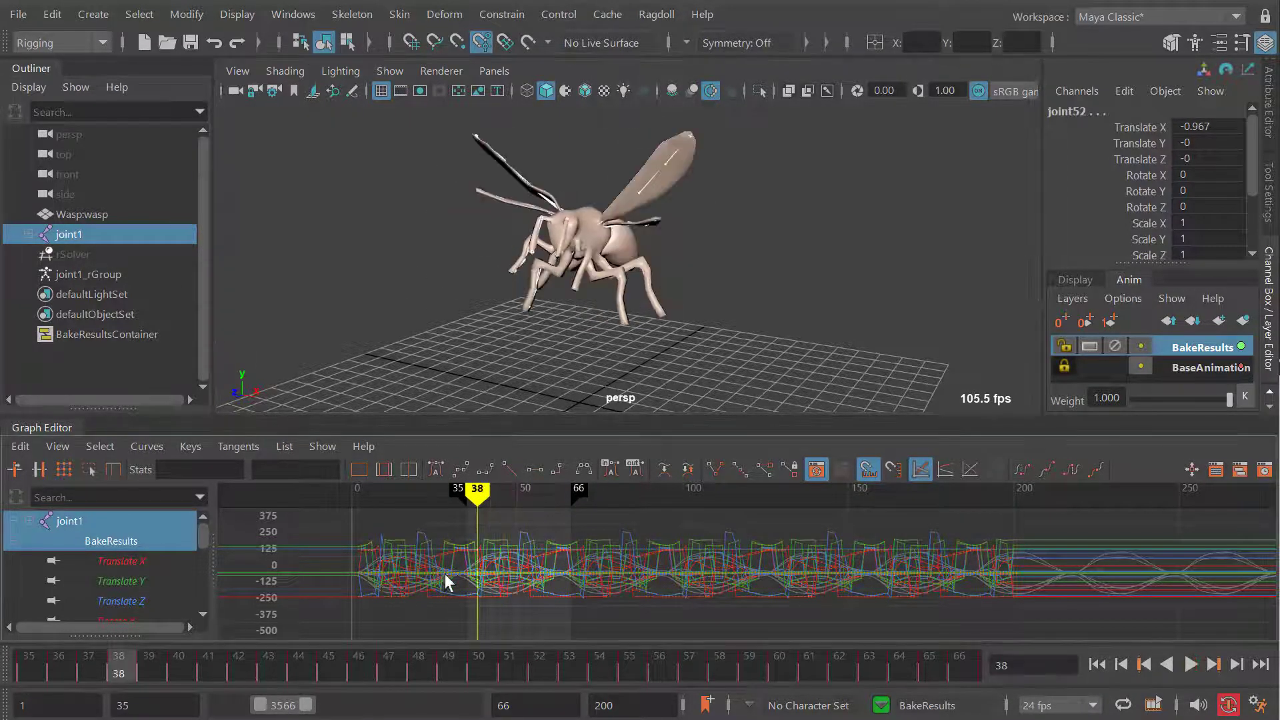
pyautogui.keyDown('alt'); pyautogui.moveTo(445, 583); pyautogui.dragTo(521, 591, button='middle'); pyautogui.keyUp('alt')
pyautogui.keyDown('alt'); pyautogui.keyDown('shift'); pyautogui.moveTo(563, 560); pyautogui.dragTo(633, 571, button='right'); pyautogui.keyUp('shift'); pyautogui.keyUp('alt')
pyautogui.keyDown('alt'); pyautogui.moveTo(457, 546); pyautogui.dragTo(504, 553, button='middle'); pyautogui.keyUp('alt')
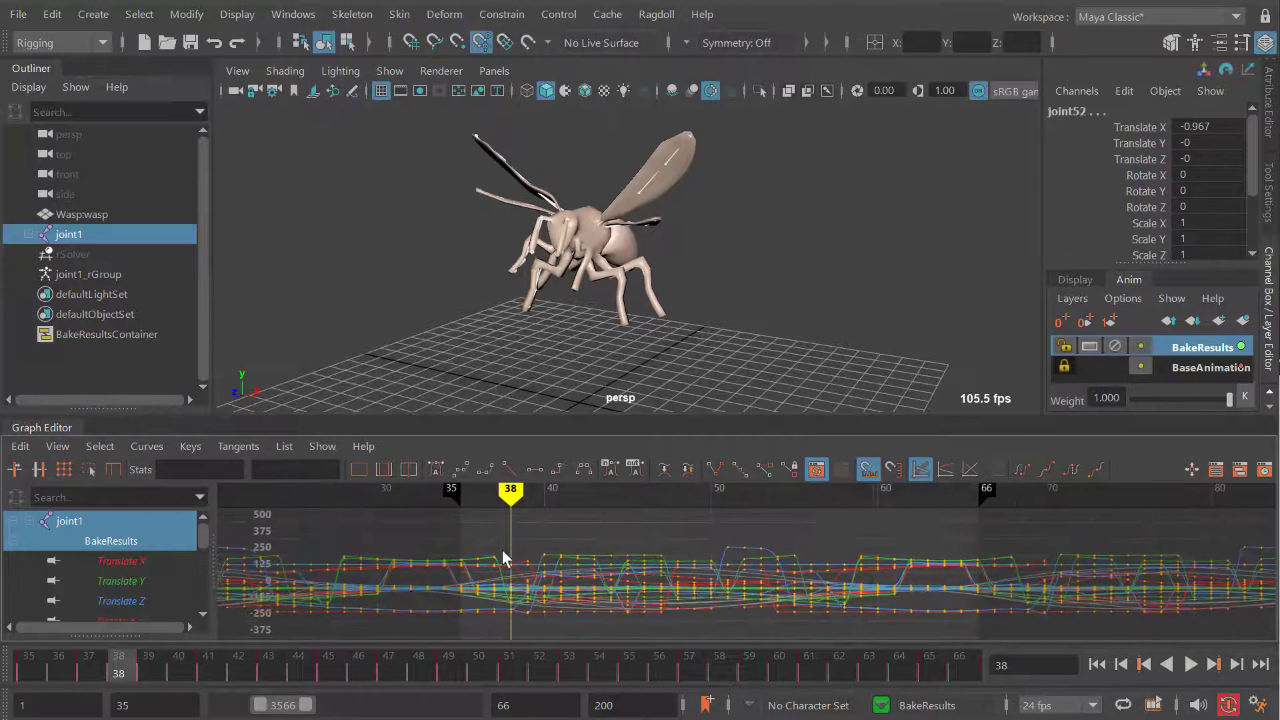
pyautogui.click(465, 532)
pyautogui.keyDown('alt'); pyautogui.moveTo(922, 556); pyautogui.dragTo(856, 571, button='middle'); pyautogui.keyUp('alt')
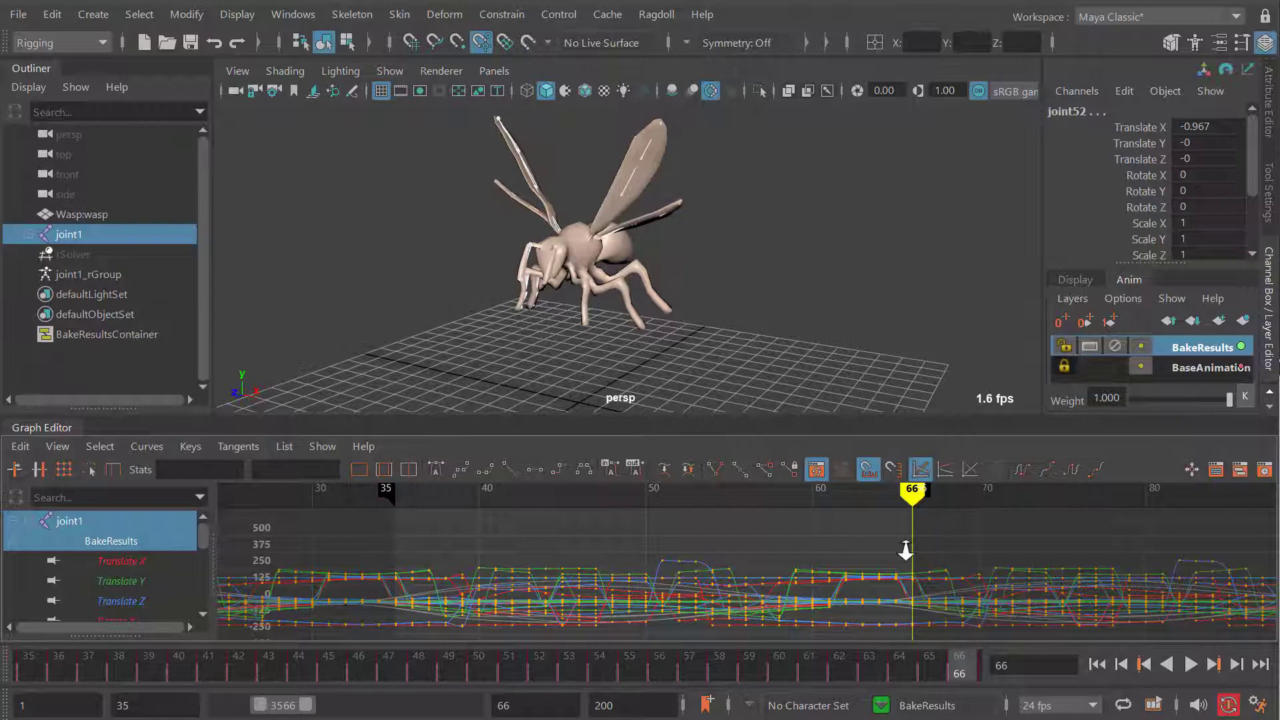
# Shift the playback range to frames 139–170
pyautogui.scroll(-5, 909, 551)
pyautogui.moveTo(280, 706); pyautogui.dragTo(422, 710)
pyautogui.keyDown('alt'); pyautogui.moveTo(836, 555); pyautogui.dragTo(725, 554, button='middle'); pyautogui.keyUp('alt')
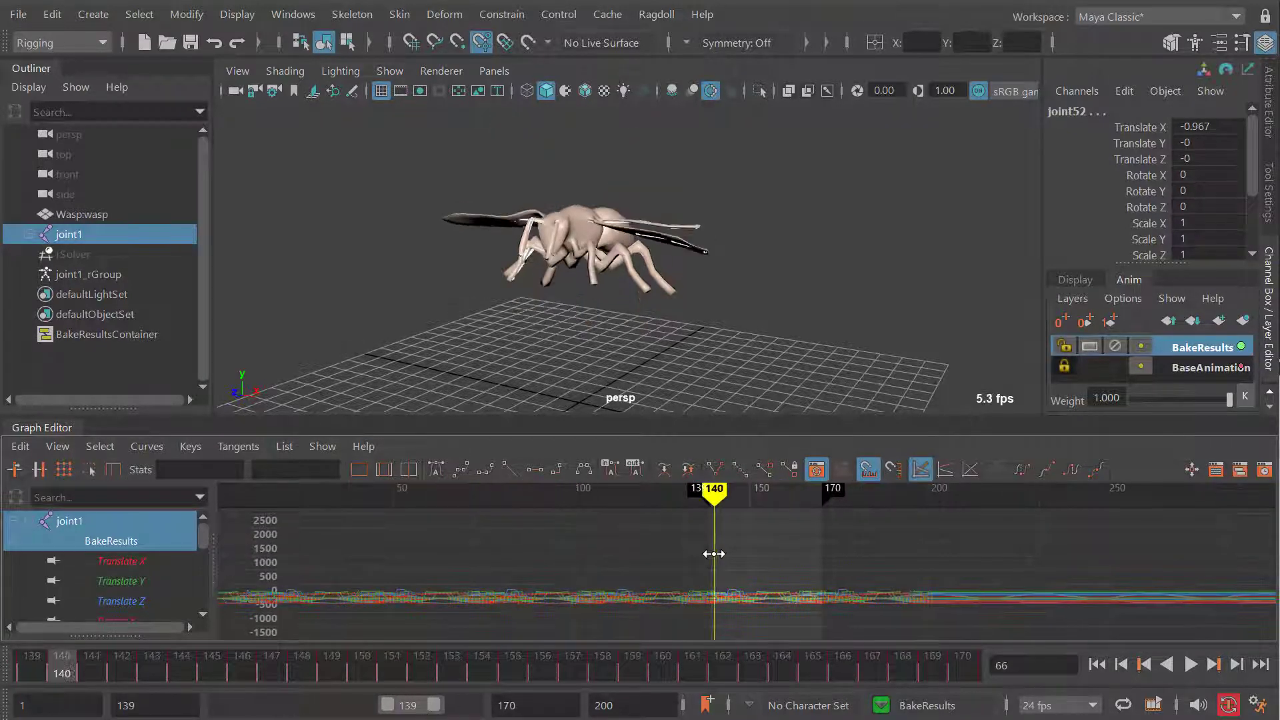
# Compare the wasp's poses and curves at the shifted range's ends, around frames 139 and 171
pyautogui.click(825, 526)
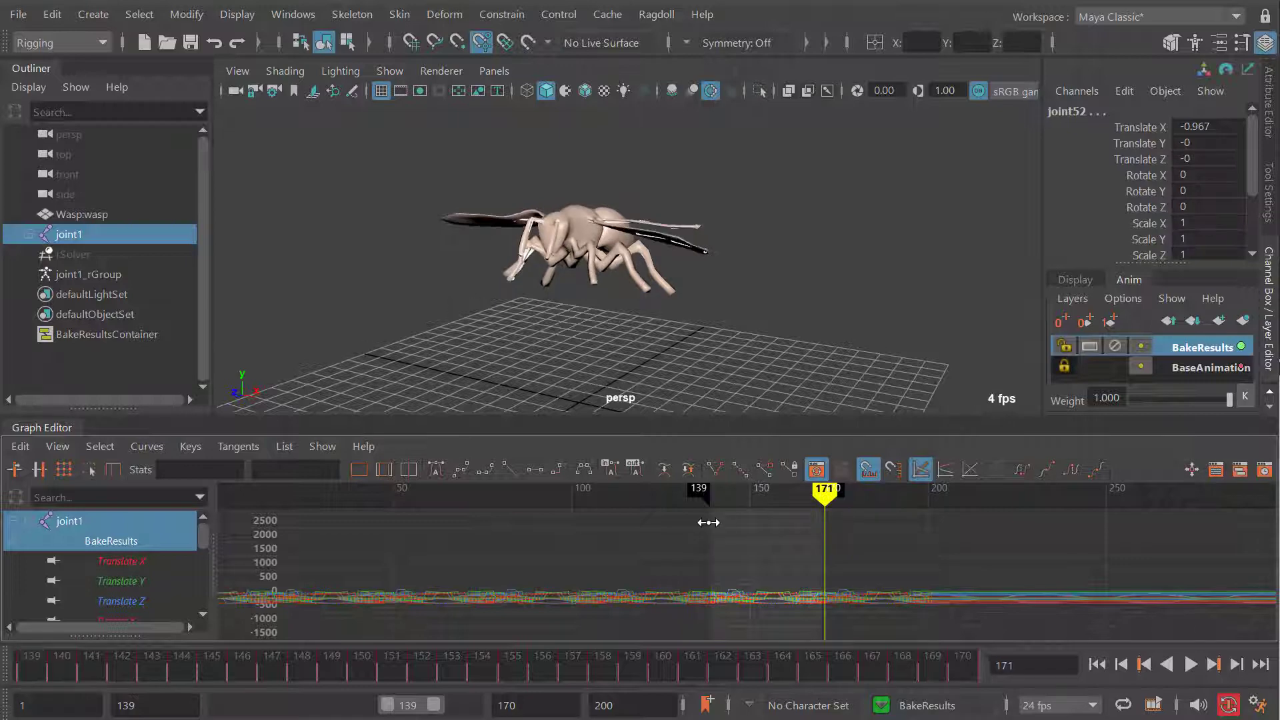
pyautogui.moveTo(815, 538); pyautogui.dragTo(686, 536)
pyautogui.scroll(3, 755, 542)
pyautogui.moveTo(827, 534); pyautogui.dragTo(652, 529)
pyautogui.moveTo(824, 519); pyautogui.dragTo(826, 520)
pyautogui.keyDown('alt'); pyautogui.moveTo(719, 539); pyautogui.dragTo(702, 540, button='middle'); pyautogui.keyUp('alt')
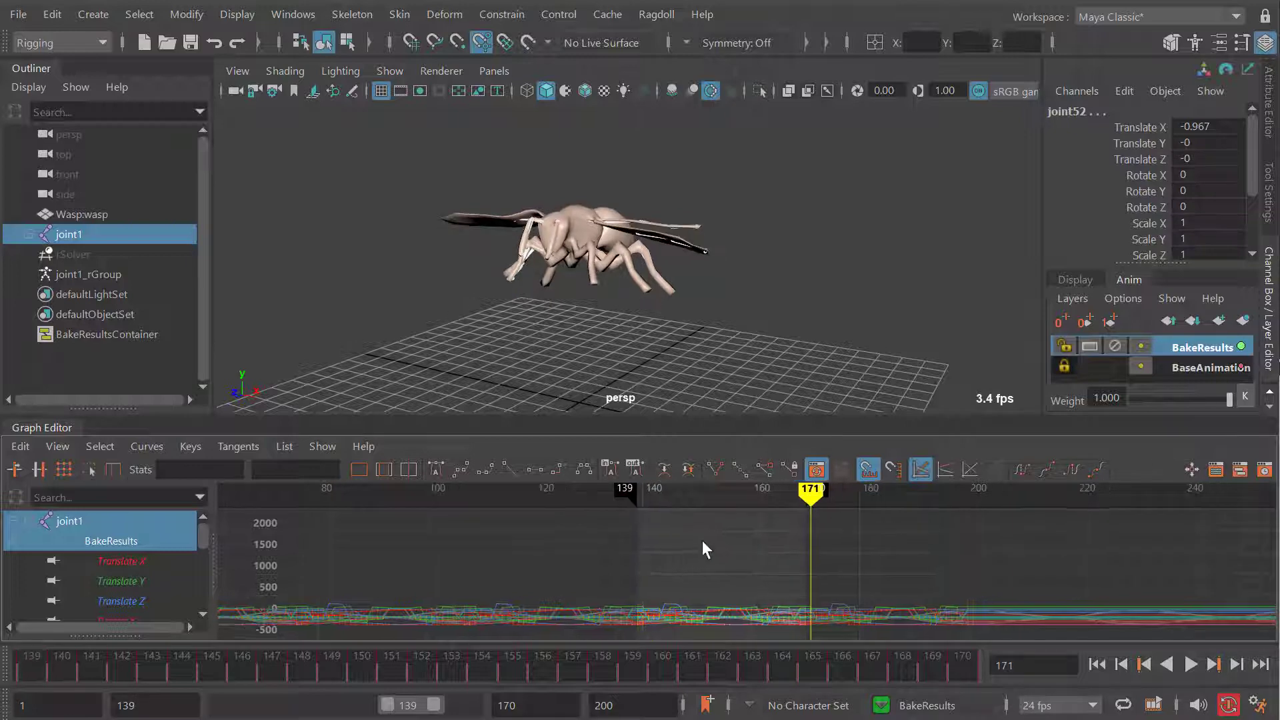
pyautogui.keyDown('alt'); pyautogui.moveTo(703, 540); pyautogui.dragTo(745, 546, button='right'); pyautogui.keyUp('alt')
pyautogui.keyDown('alt'); pyautogui.moveTo(745, 545); pyautogui.dragTo(711, 545, button='middle'); pyautogui.keyUp('alt')
pyautogui.keyDown('alt'); pyautogui.moveTo(710, 546); pyautogui.dragTo(715, 573, button='right'); pyautogui.keyUp('alt')
pyautogui.keyDown('alt'); pyautogui.moveTo(714, 573); pyautogui.dragTo(719, 526, button='middle'); pyautogui.keyUp('alt')
pyautogui.moveTo(838, 543); pyautogui.dragTo(624, 514)
pyautogui.click(506, 518)
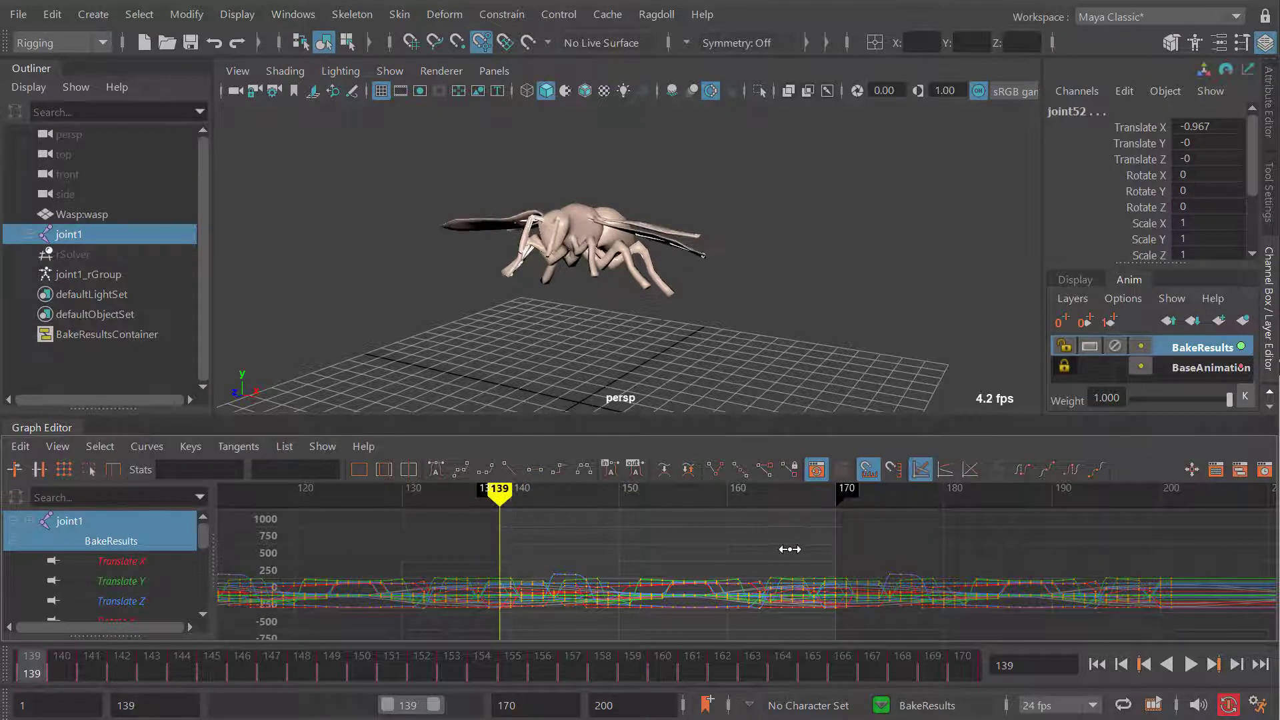
pyautogui.keyDown('alt'); pyautogui.moveTo(790, 549); pyautogui.dragTo(737, 565, button='right'); pyautogui.keyUp('alt')
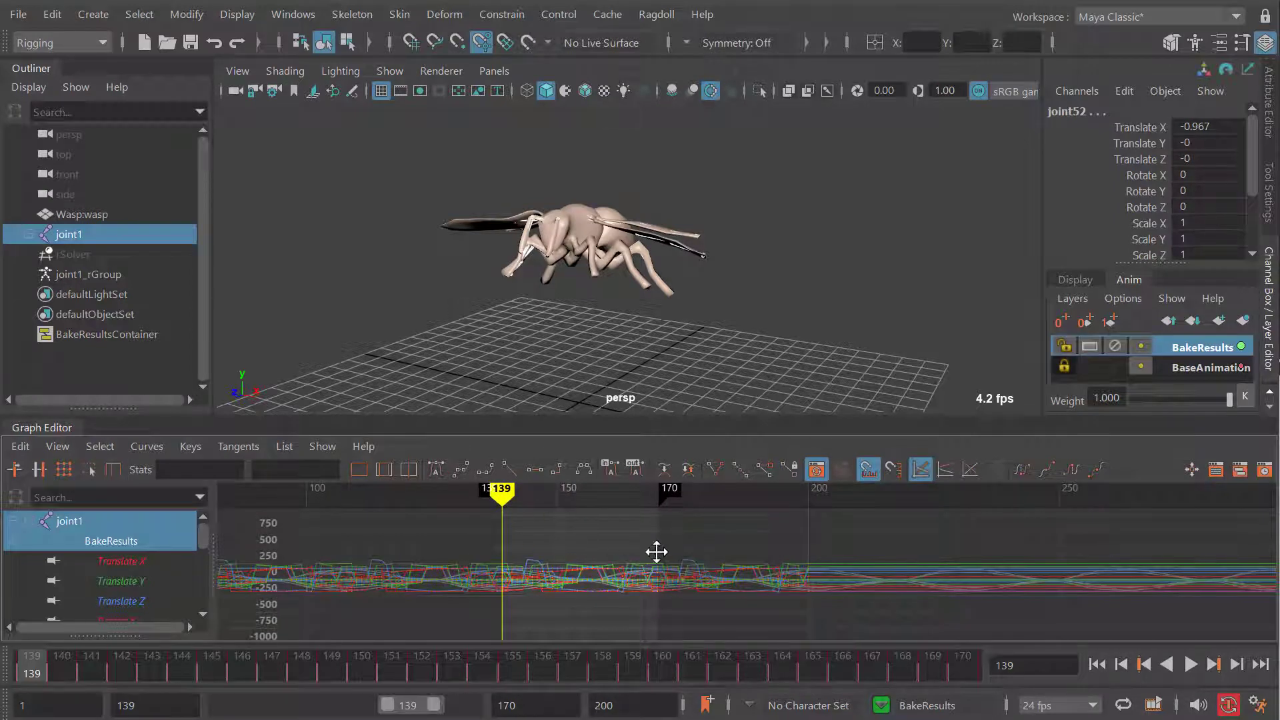
# Delete all BakeResults keys outside frames 139–170, both after frame 170 and before frame 139
pyautogui.keyDown('alt'); pyautogui.moveTo(656, 551); pyautogui.dragTo(643, 558, button='middle'); pyautogui.keyUp('alt')
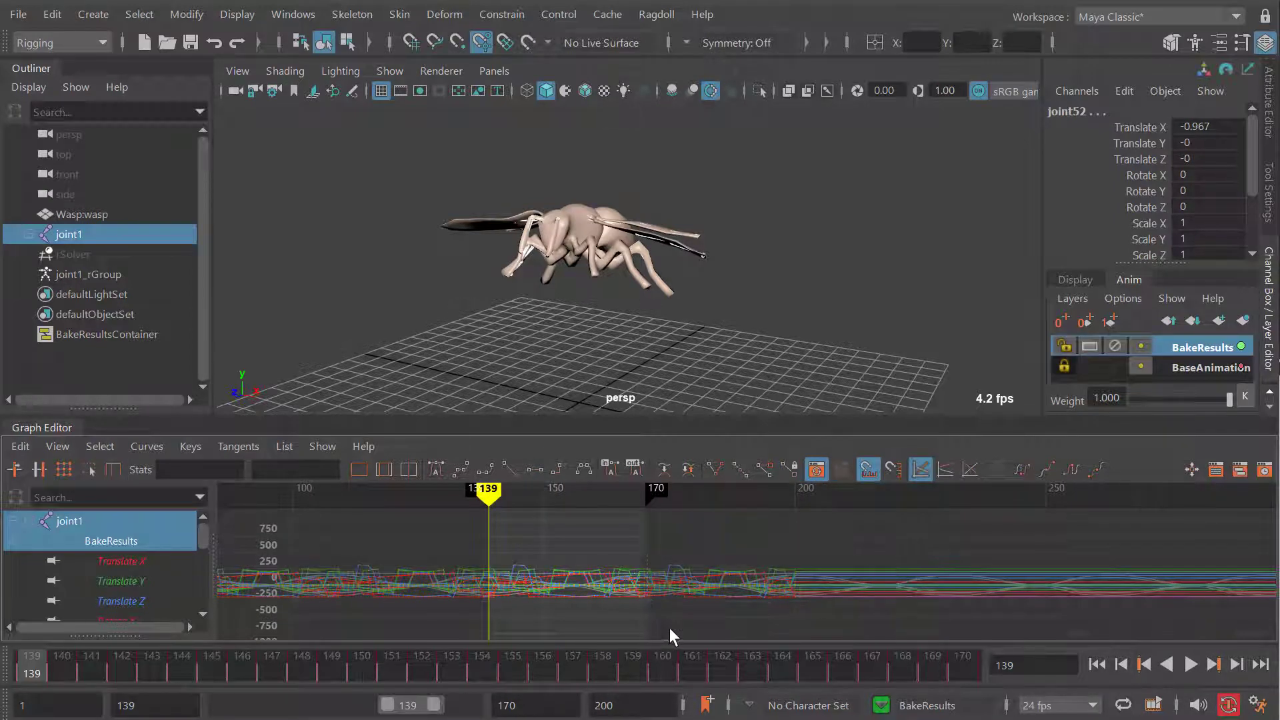
pyautogui.moveTo(811, 556); pyautogui.dragTo(646, 627)
pyautogui.moveTo(874, 520); pyautogui.dragTo(651, 614)
pyautogui.press('Delete')
pyautogui.press('a')
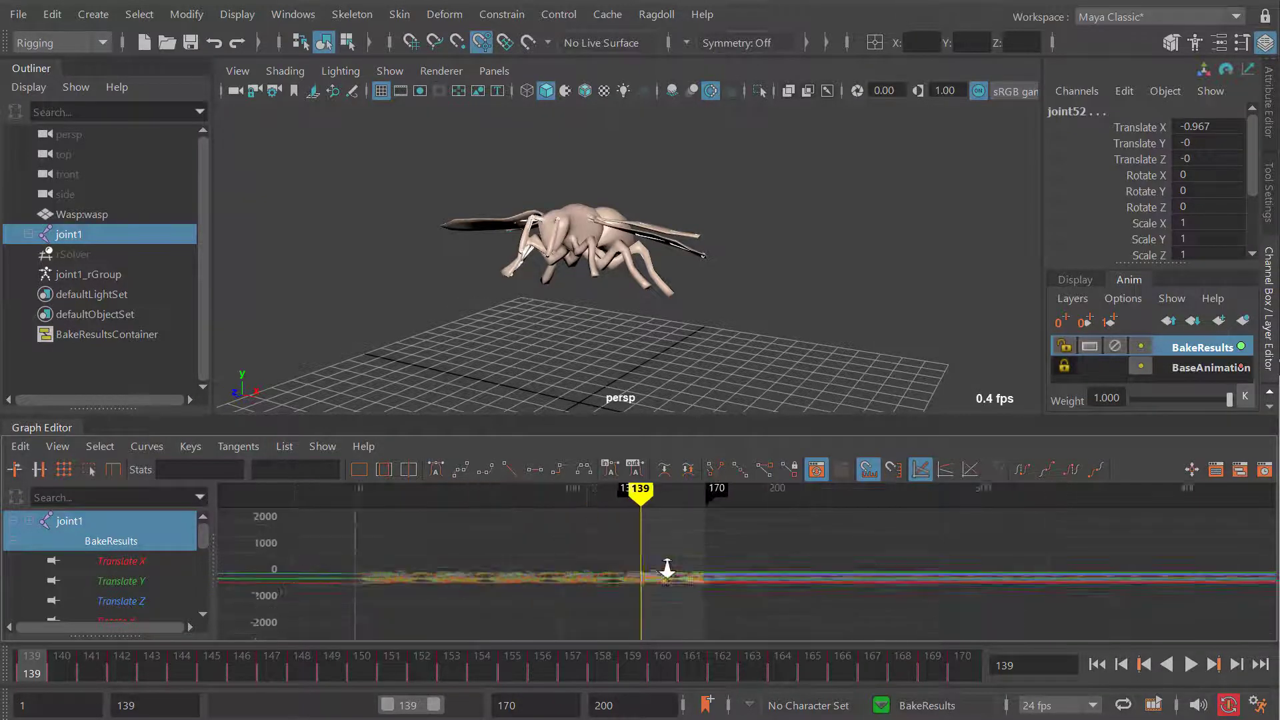
pyautogui.moveTo(702, 630); pyautogui.dragTo(767, 614)
pyautogui.press('Delete')
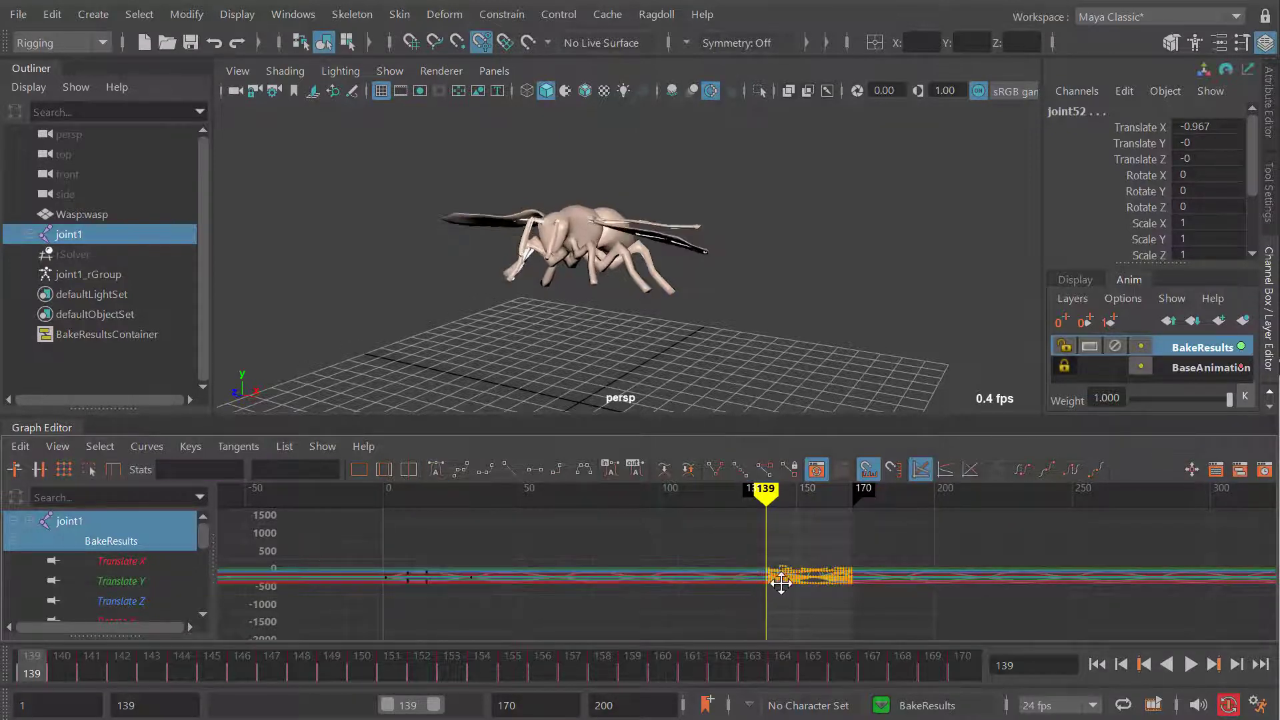
# Check the repeating curves of the BaseAnimation layer and return to the BakeResults layer
pyautogui.keyDown('alt'); pyautogui.moveTo(781, 584); pyautogui.dragTo(706, 590, button='middle'); pyautogui.keyUp('alt')
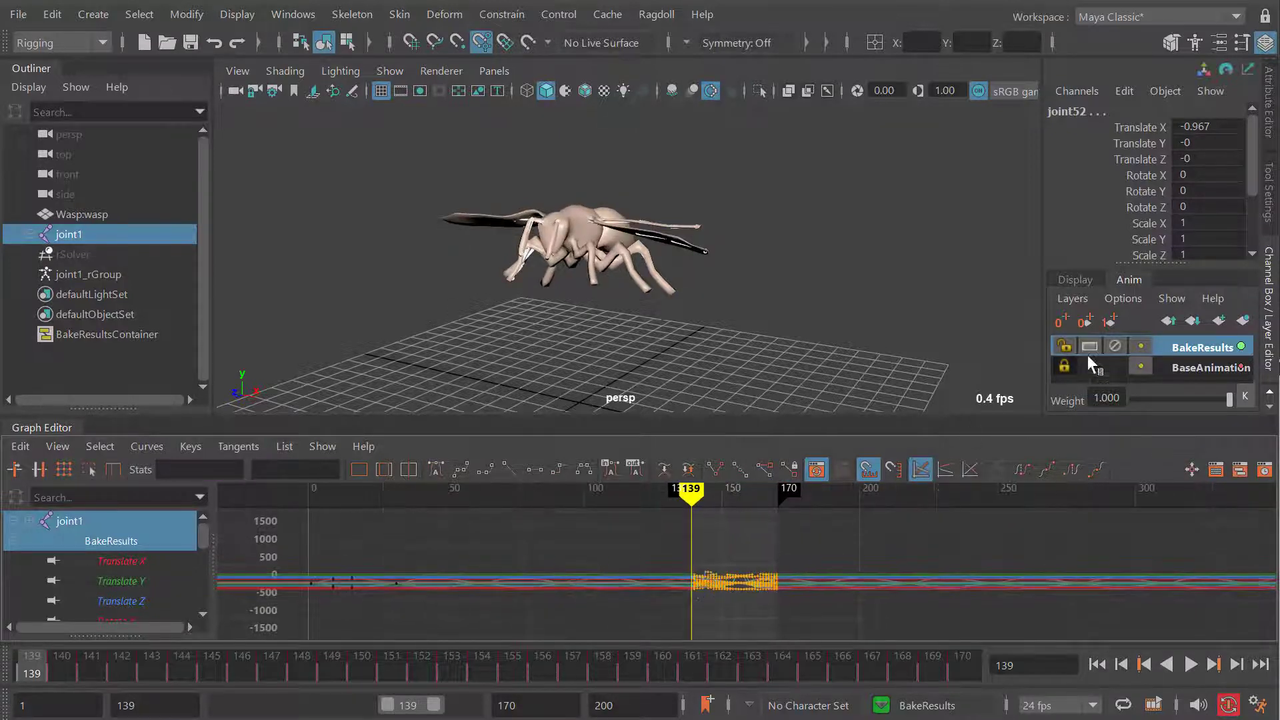
pyautogui.click(1194, 365)
pyautogui.keyDown('alt'); pyautogui.moveTo(554, 569); pyautogui.dragTo(532, 603, button='middle'); pyautogui.keyUp('alt')
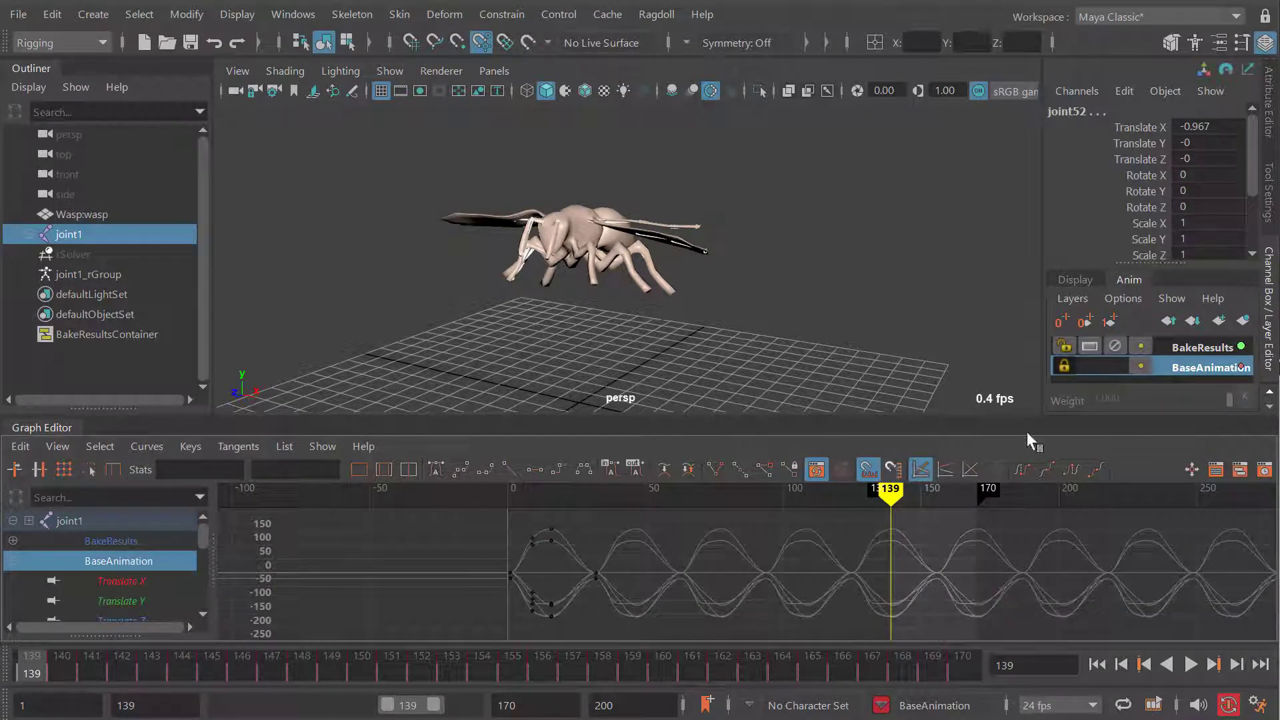
pyautogui.click(1197, 347)
# Inspect the trimmed BakeResults curves and play back the frame 139–170 range
pyautogui.keyDown('alt'); pyautogui.moveTo(835, 555); pyautogui.dragTo(746, 563, button='middle'); pyautogui.keyUp('alt')
pyautogui.keyDown('alt'); pyautogui.keyDown('shift'); pyautogui.moveTo(746, 564); pyautogui.dragTo(944, 569, button='right'); pyautogui.keyUp('shift'); pyautogui.keyUp('alt')
pyautogui.keyDown('alt'); pyautogui.moveTo(944, 569); pyautogui.dragTo(734, 571, button='middle'); pyautogui.keyUp('alt')
pyautogui.keyDown('alt'); pyautogui.keyDown('shift'); pyautogui.moveTo(734, 572); pyautogui.dragTo(1001, 574, button='right'); pyautogui.keyUp('shift'); pyautogui.keyUp('alt')
pyautogui.keyDown('alt'); pyautogui.moveTo(658, 575); pyautogui.dragTo(689, 572, button='middle'); pyautogui.keyUp('alt')
pyautogui.keyDown('alt'); pyautogui.moveTo(685, 581); pyautogui.dragTo(672, 587, button='right'); pyautogui.keyUp('alt')
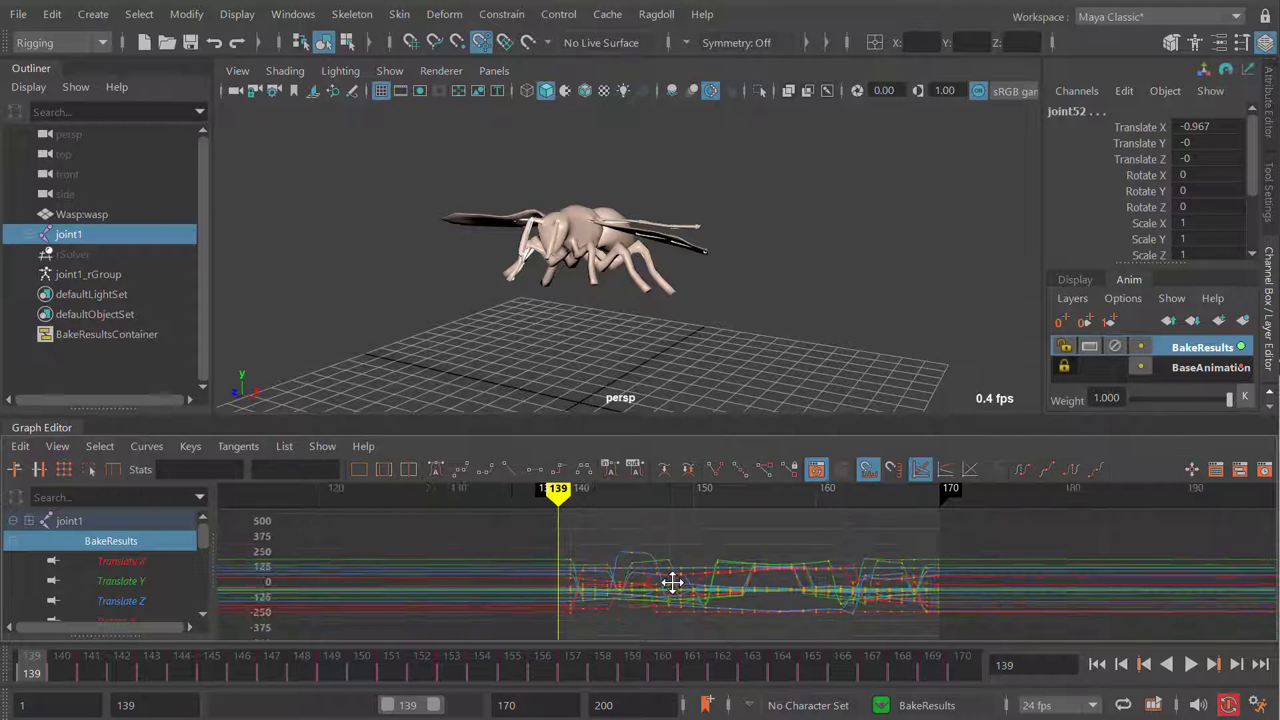
pyautogui.hotkey('alt', 'v')
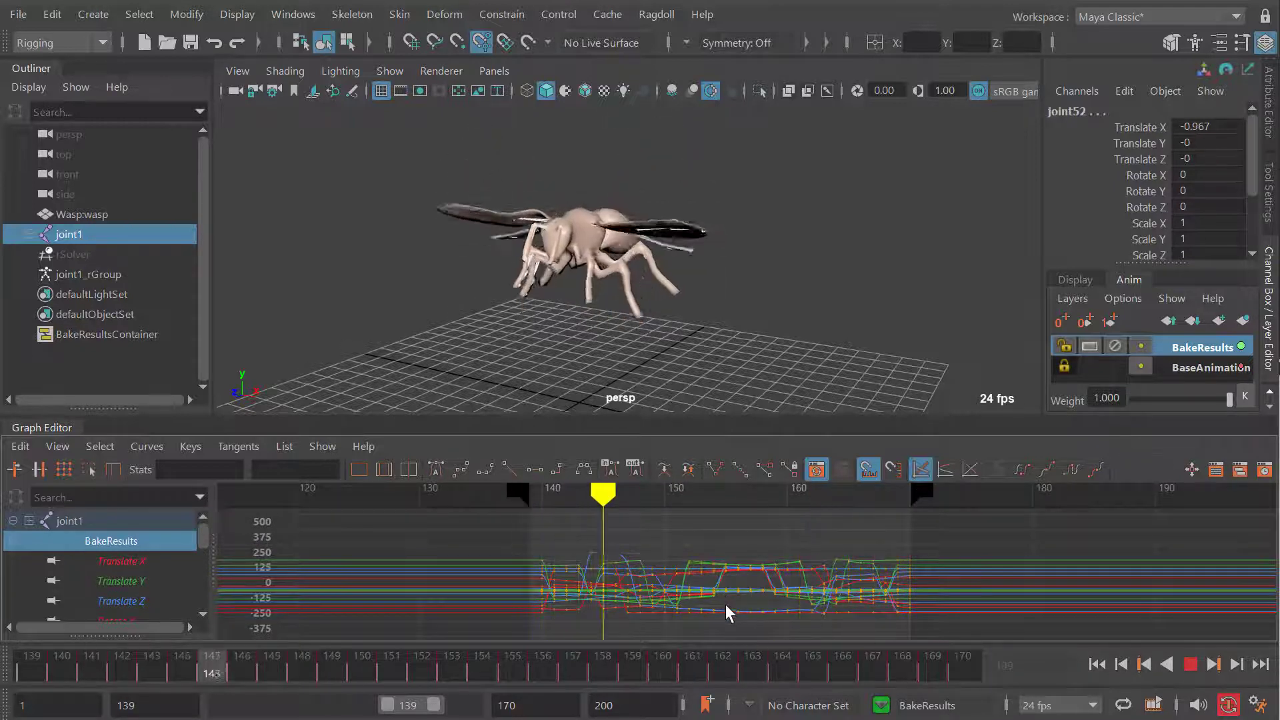
# Stop at frame 170 and examine the curves at both ends of the trimmed cycle
pyautogui.click(909, 554)
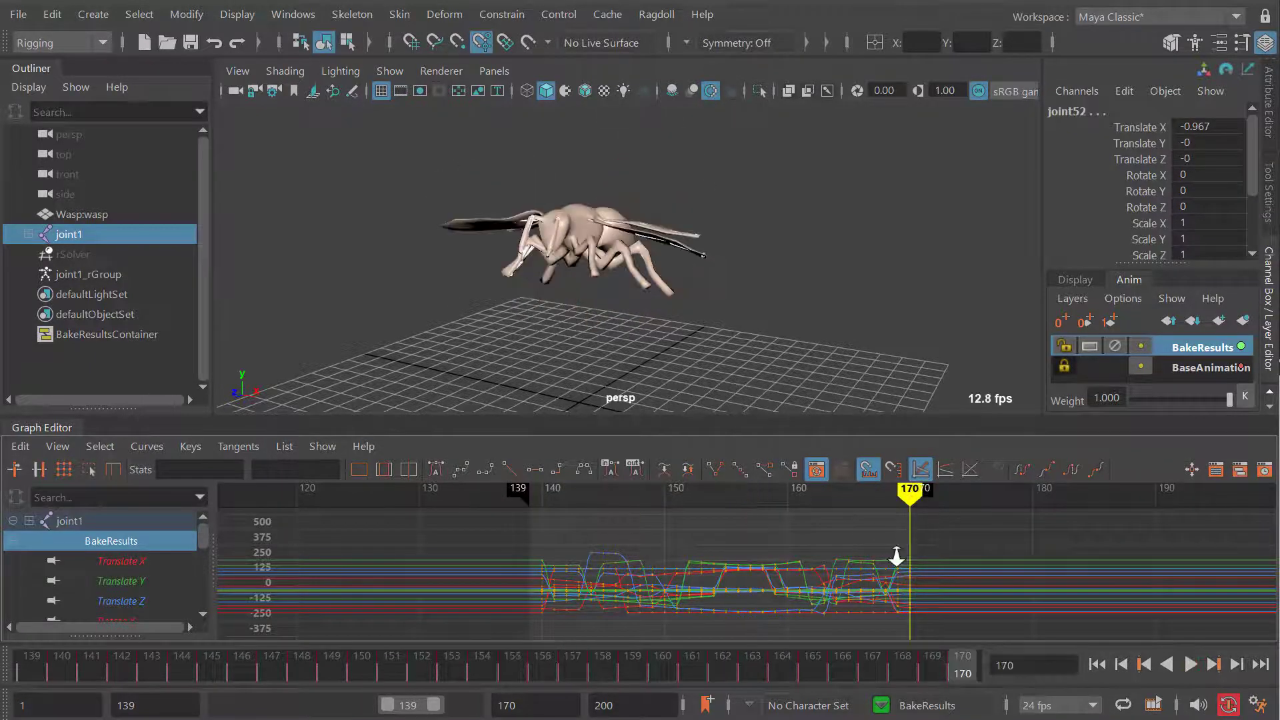
pyautogui.keyDown('alt'); pyautogui.moveTo(896, 555); pyautogui.dragTo(739, 554, button='right'); pyautogui.keyUp('alt')
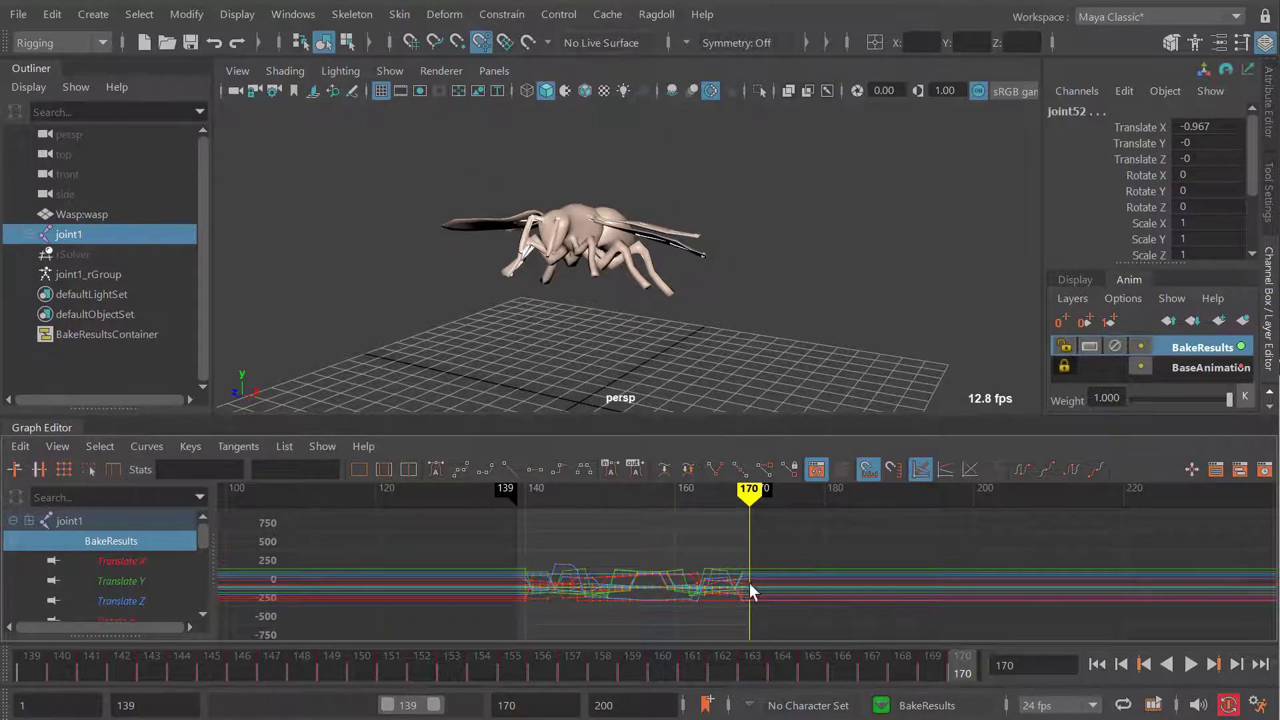
pyautogui.scroll(5, 750, 584)
pyautogui.keyDown('alt'); pyautogui.moveTo(782, 525); pyautogui.dragTo(809, 560, button='middle'); pyautogui.keyUp('alt')
pyautogui.scroll(-5, 806, 567)
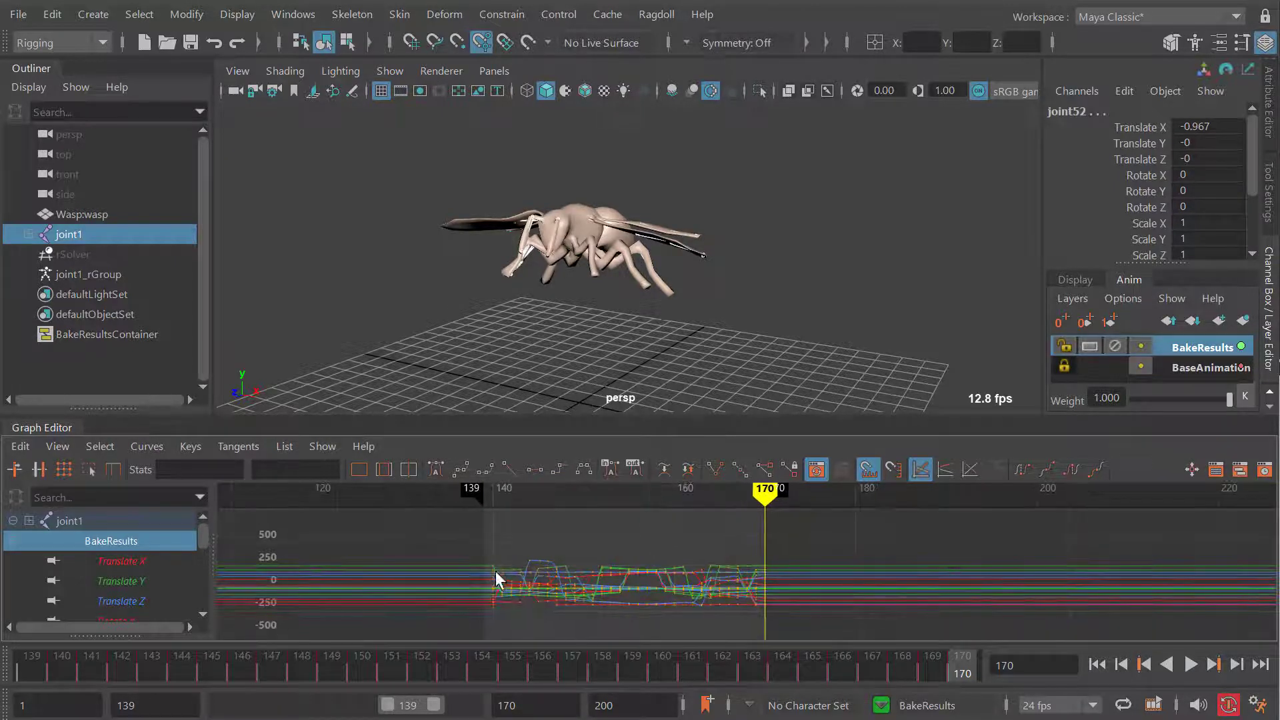
pyautogui.keyDown('alt'); pyautogui.moveTo(455, 553); pyautogui.dragTo(582, 548, button='middle'); pyautogui.keyUp('alt')
pyautogui.scroll(5, 459, 554)
pyautogui.scroll(-5, 821, 550)
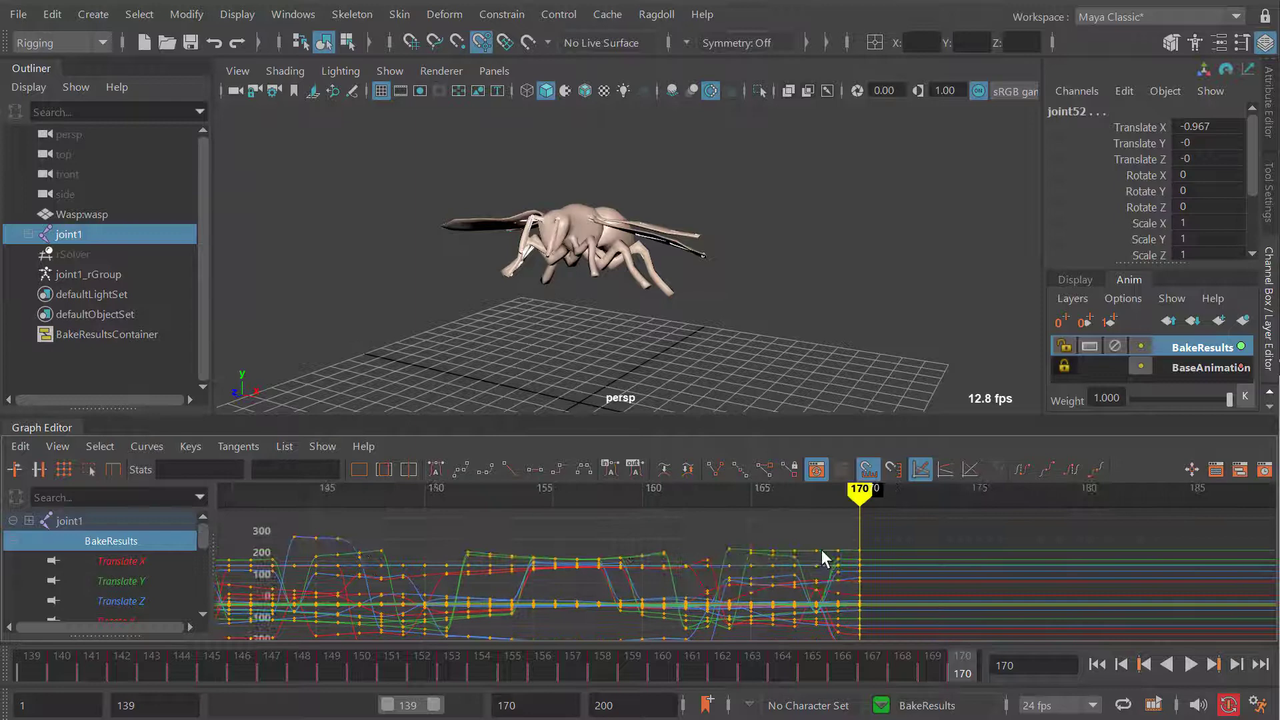
pyautogui.keyDown('alt'); pyautogui.moveTo(791, 597); pyautogui.dragTo(771, 601, button='middle'); pyautogui.keyUp('alt')
# Copy all keys of the trimmed cycle and paste them at frame 170 to append a second cycle
pyautogui.moveTo(486, 541); pyautogui.dragTo(794, 616)
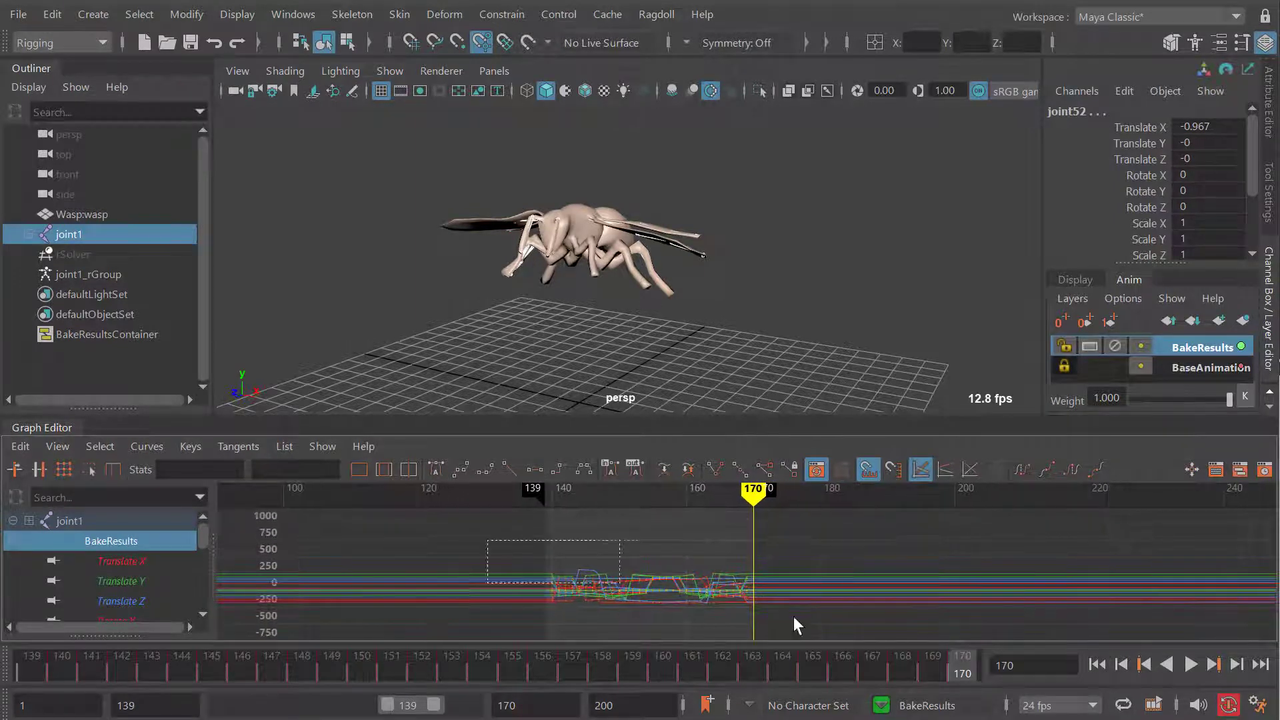
pyautogui.scroll(2, 760, 584)
pyautogui.hotkey('alt', ',')
pyautogui.hotkey('alt', '.')
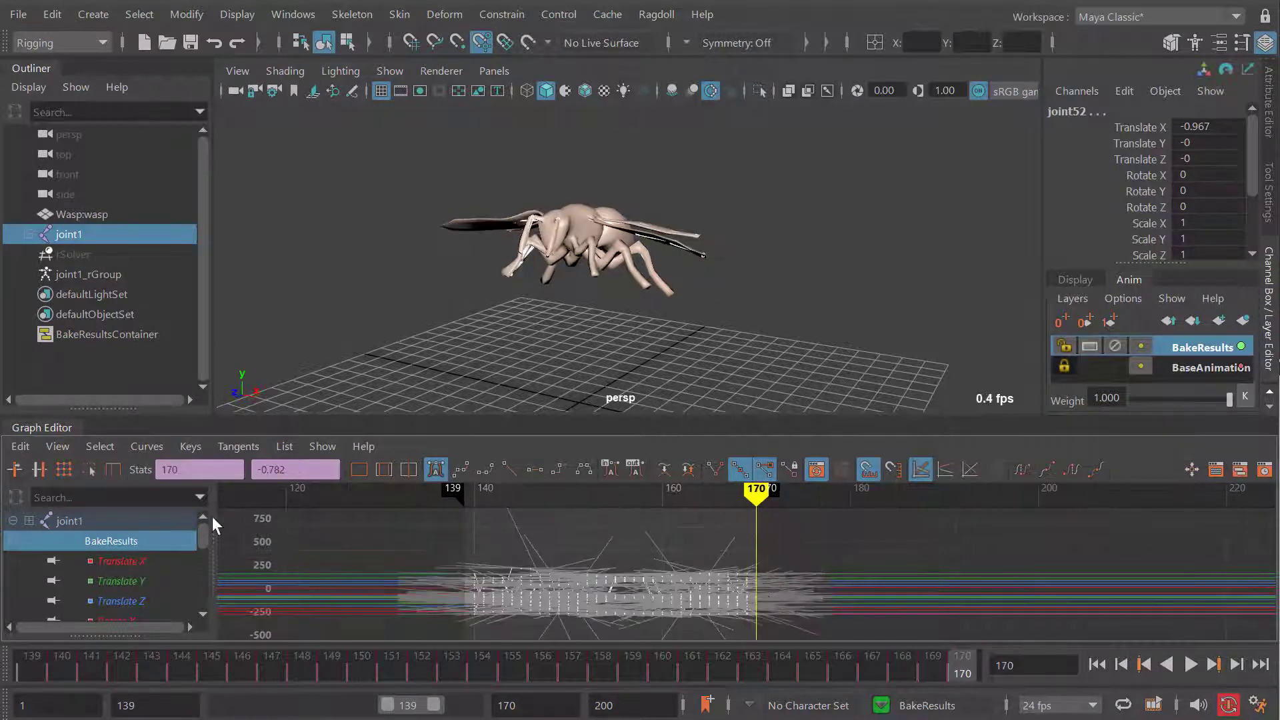
pyautogui.click(21, 448)
pyautogui.click(38, 550)
pyautogui.click(20, 446)
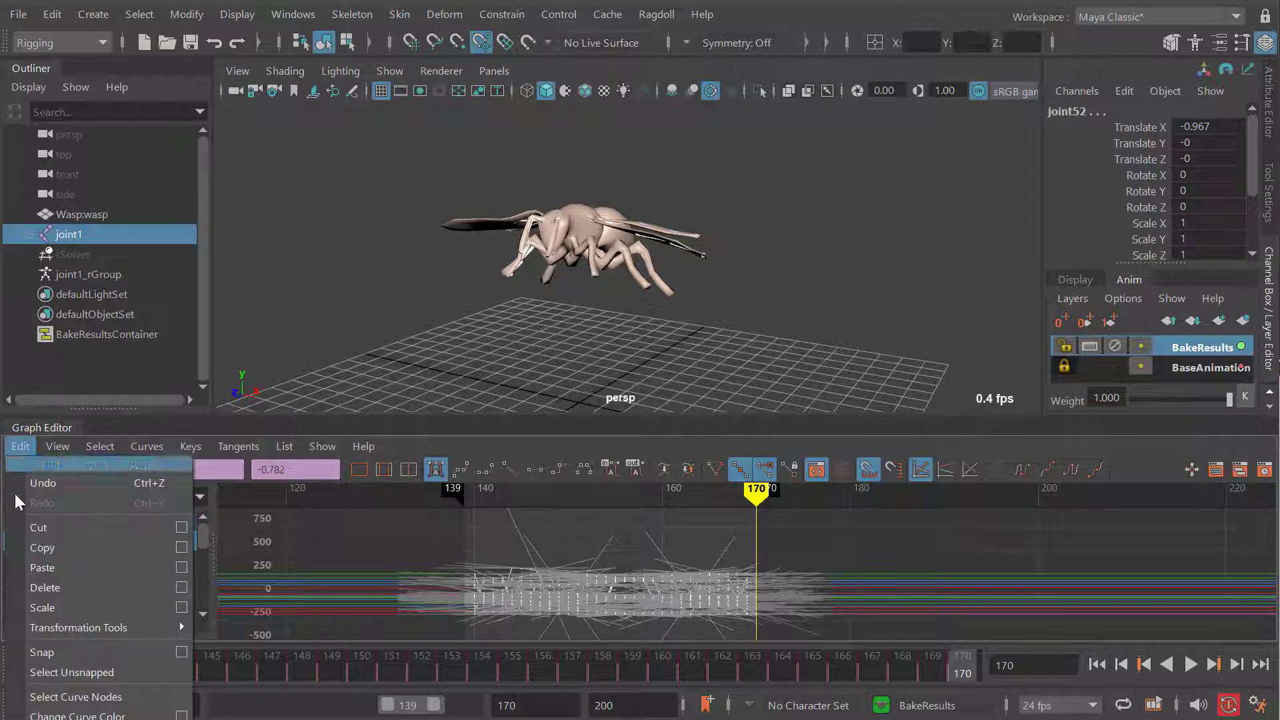
pyautogui.click(53, 566)
# Select all keys of both cycles and shift them 13 frames earlier so the seam falls inside the playback range
pyautogui.keyDown('alt'); pyautogui.moveTo(678, 564); pyautogui.dragTo(640, 568, button='middle'); pyautogui.keyUp('alt')
pyautogui.moveTo(723, 533)
pyautogui.mouseDown()
pyautogui.moveTo(697, 536)
pyautogui.moveTo(725, 543)
pyautogui.mouseUp()
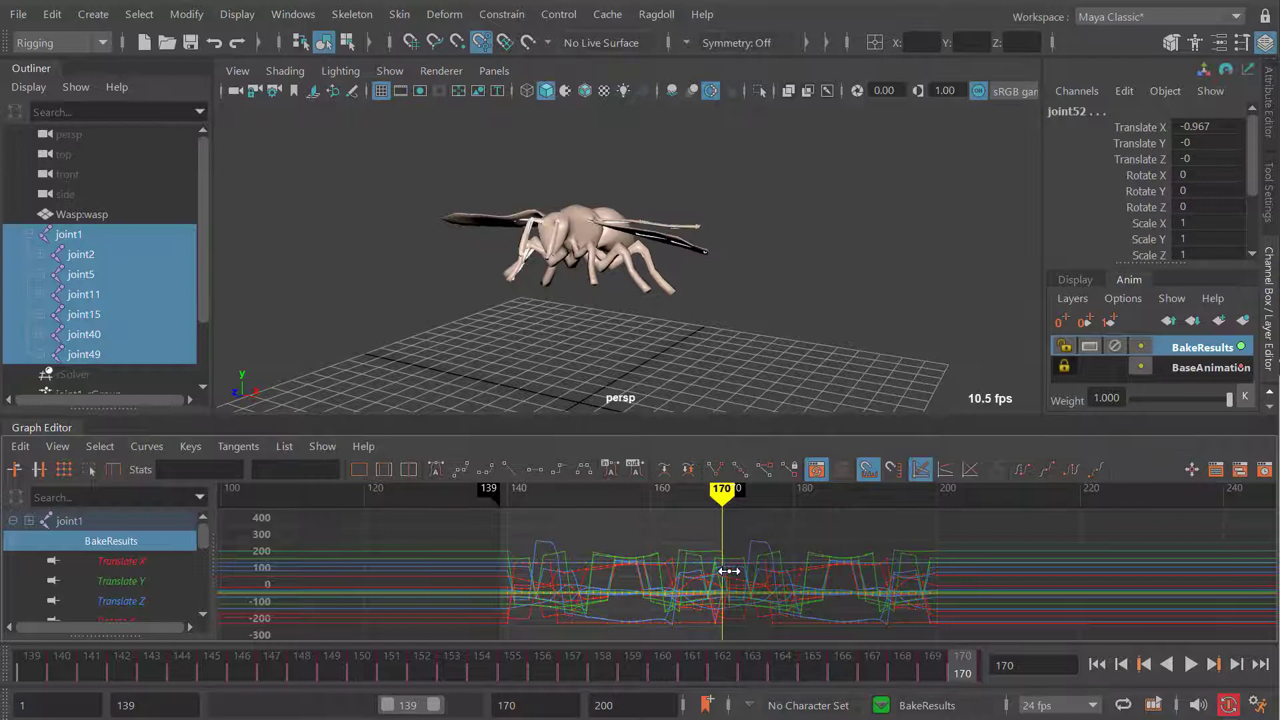
pyautogui.moveTo(465, 527); pyautogui.dragTo(983, 629)
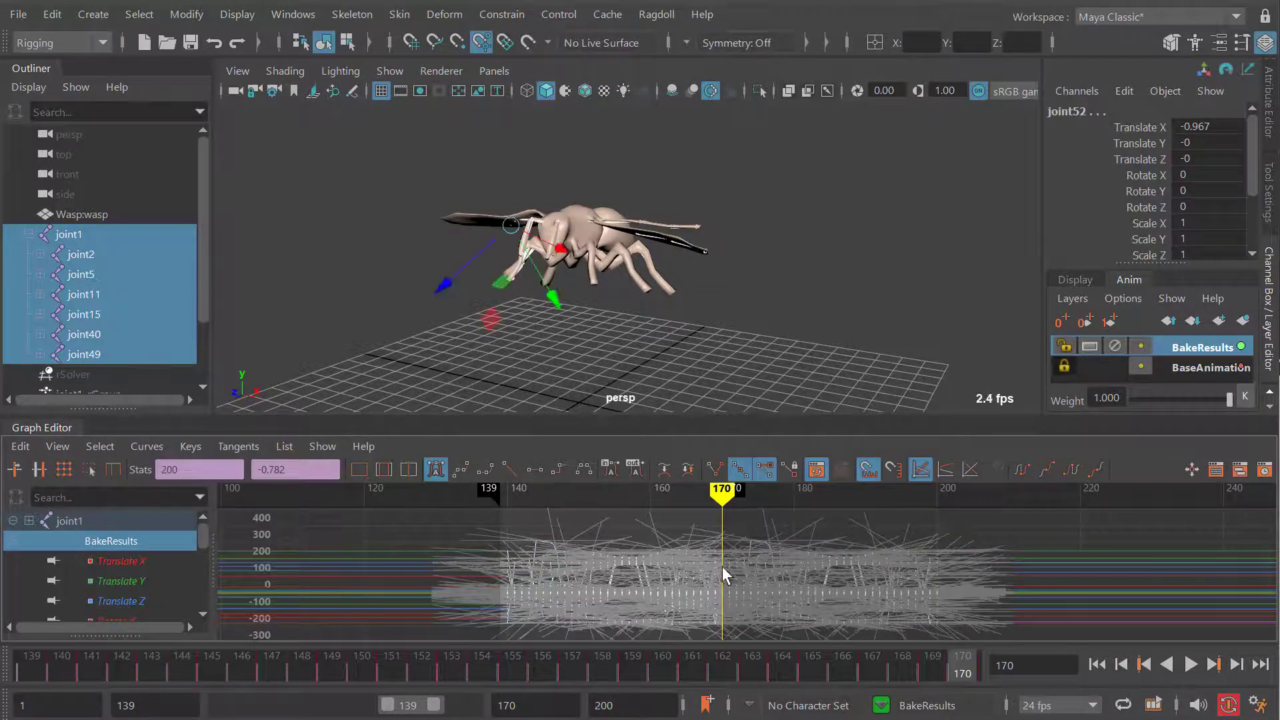
pyautogui.keyDown('shift'); pyautogui.moveTo(860, 584); pyautogui.dragTo(765, 588, button='middle'); pyautogui.keyUp('shift')
pyautogui.click(610, 532)
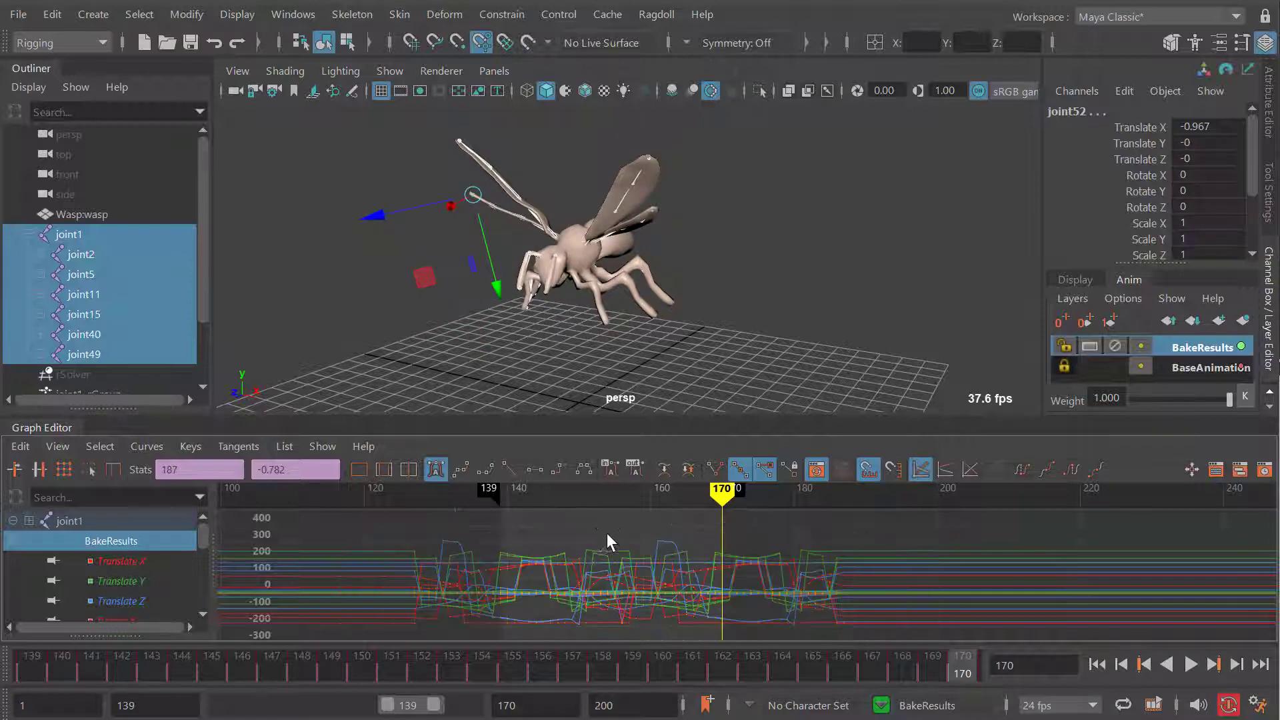
# Compare the wasp's poses and curves at frames 139 and 170
pyautogui.keyDown('alt'); pyautogui.moveTo(637, 543); pyautogui.dragTo(774, 535, button='middle'); pyautogui.keyUp('alt')
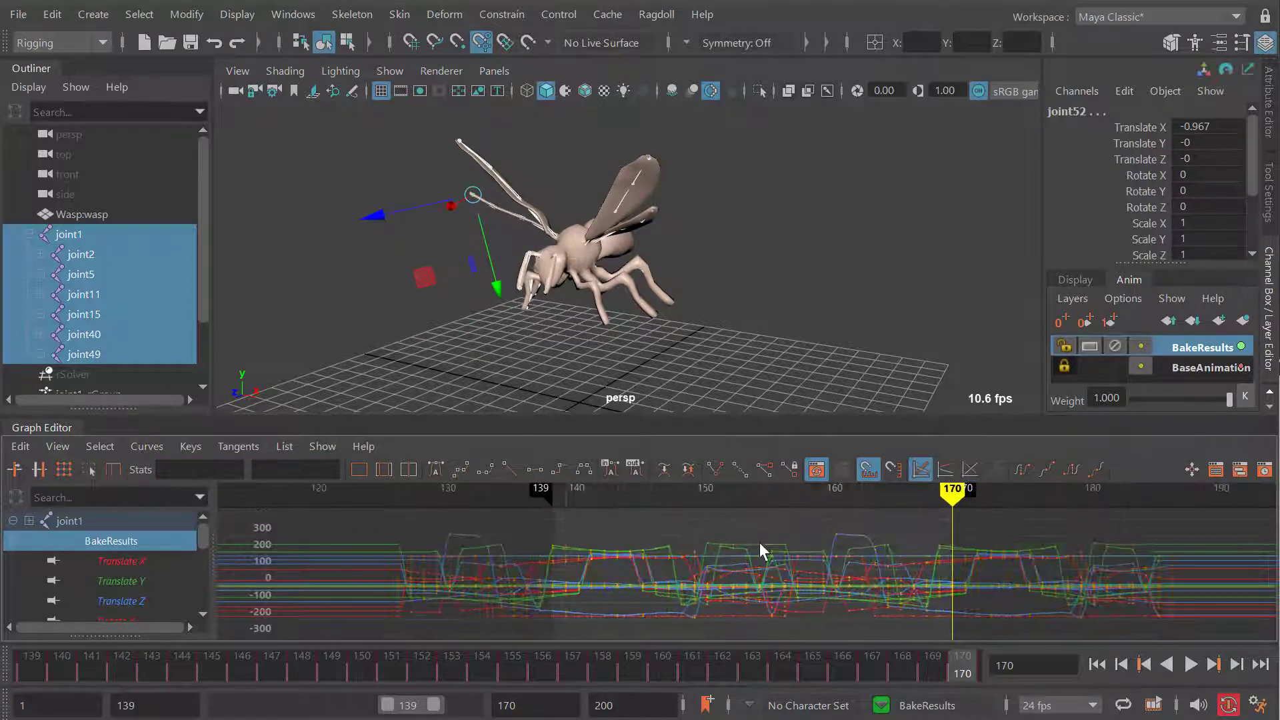
pyautogui.keyDown('alt'); pyautogui.moveTo(760, 544); pyautogui.dragTo(887, 560, button='middle'); pyautogui.keyUp('alt')
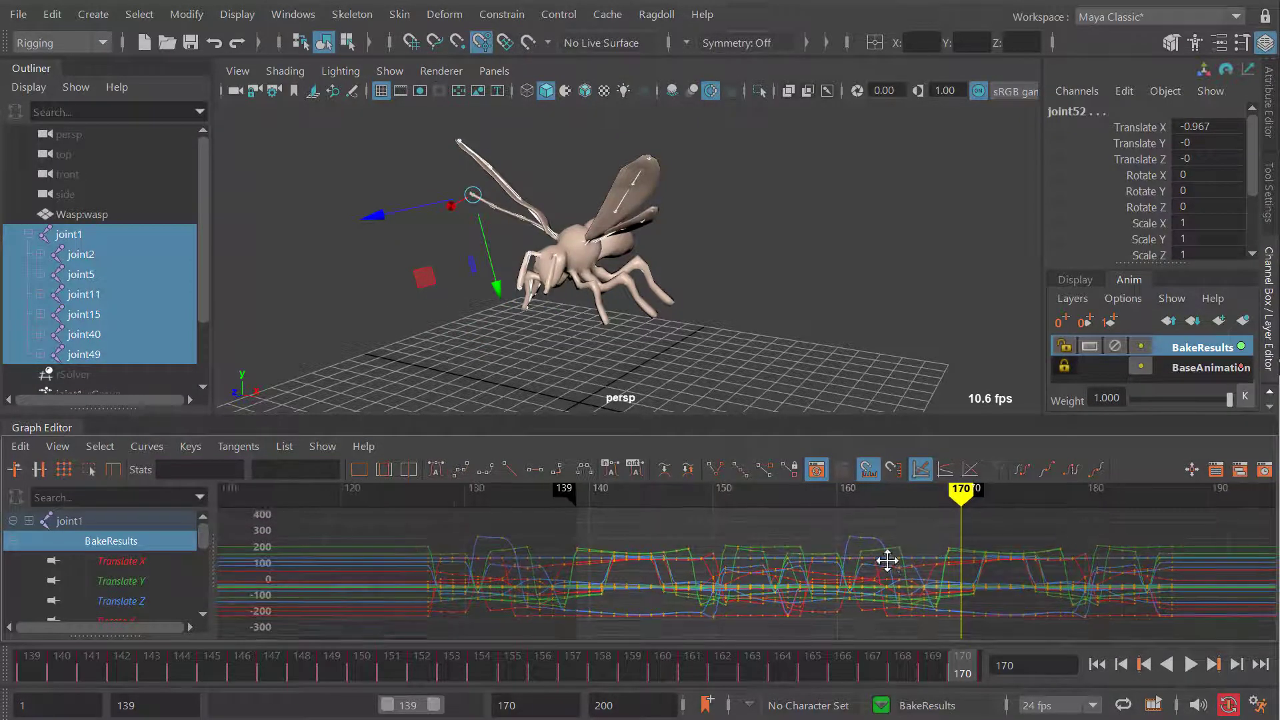
pyautogui.click(576, 512)
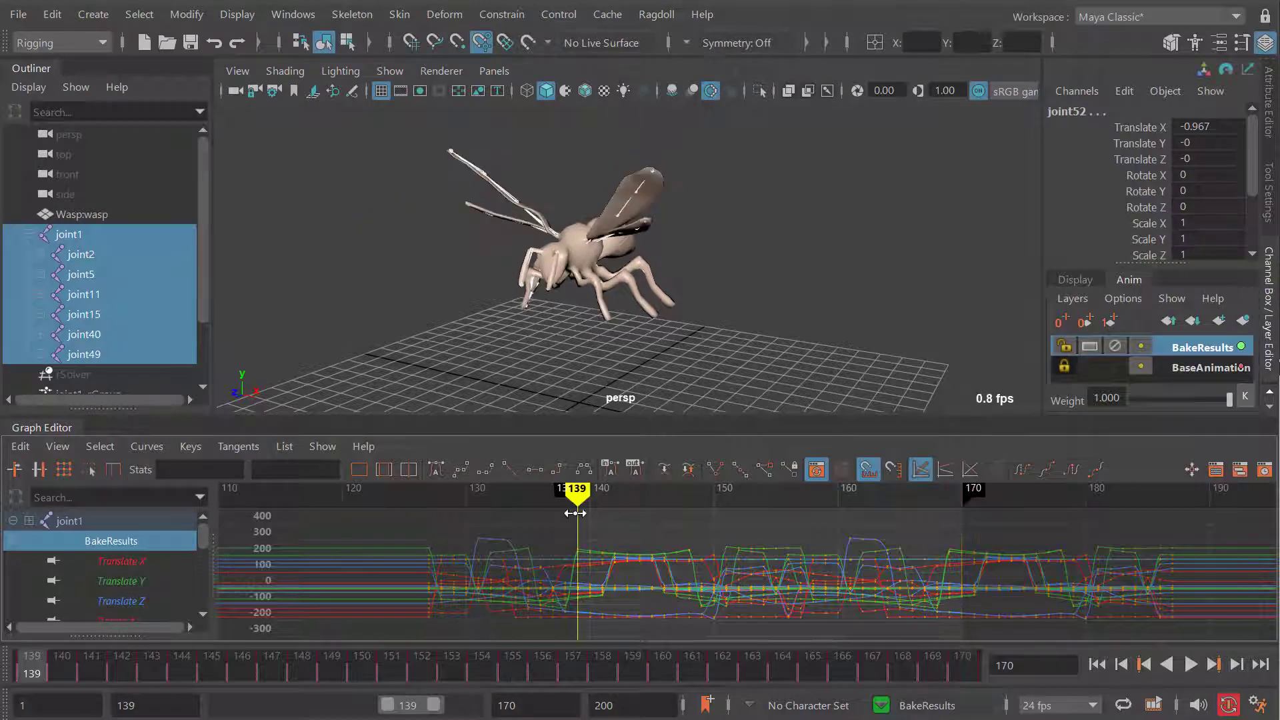
pyautogui.click(959, 510)
pyautogui.click(578, 519)
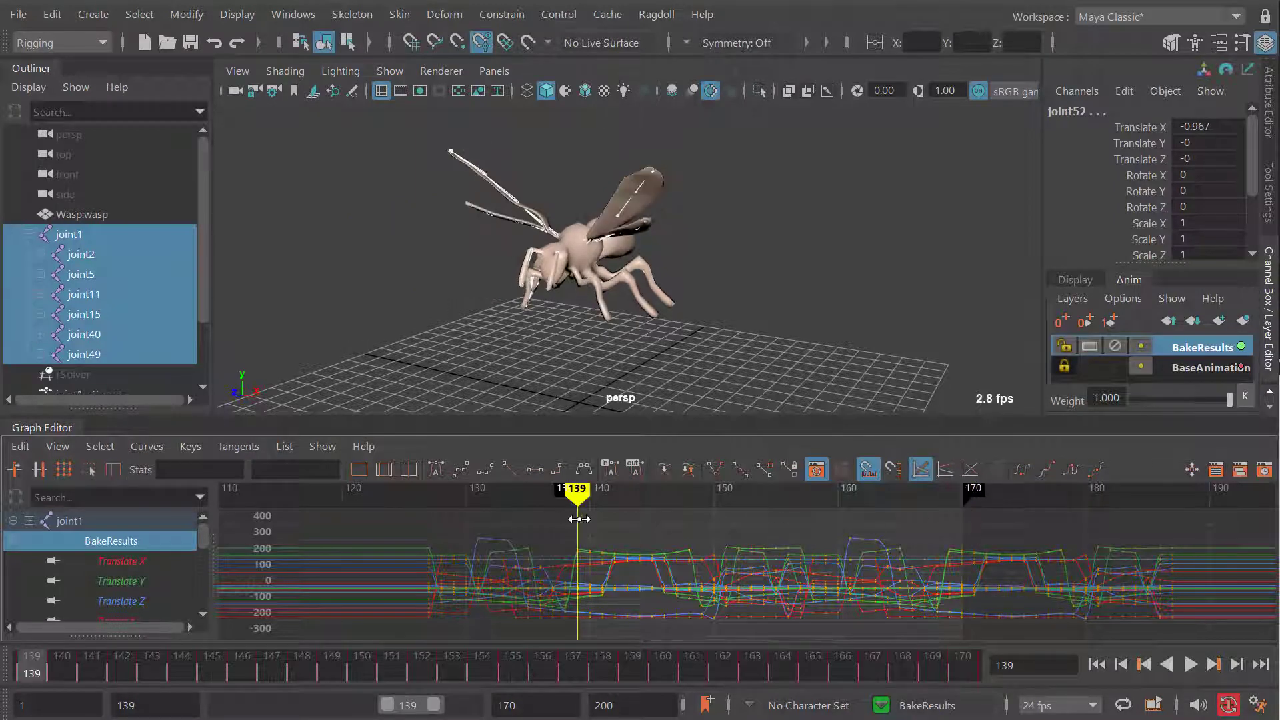
pyautogui.click(967, 518)
pyautogui.click(582, 517)
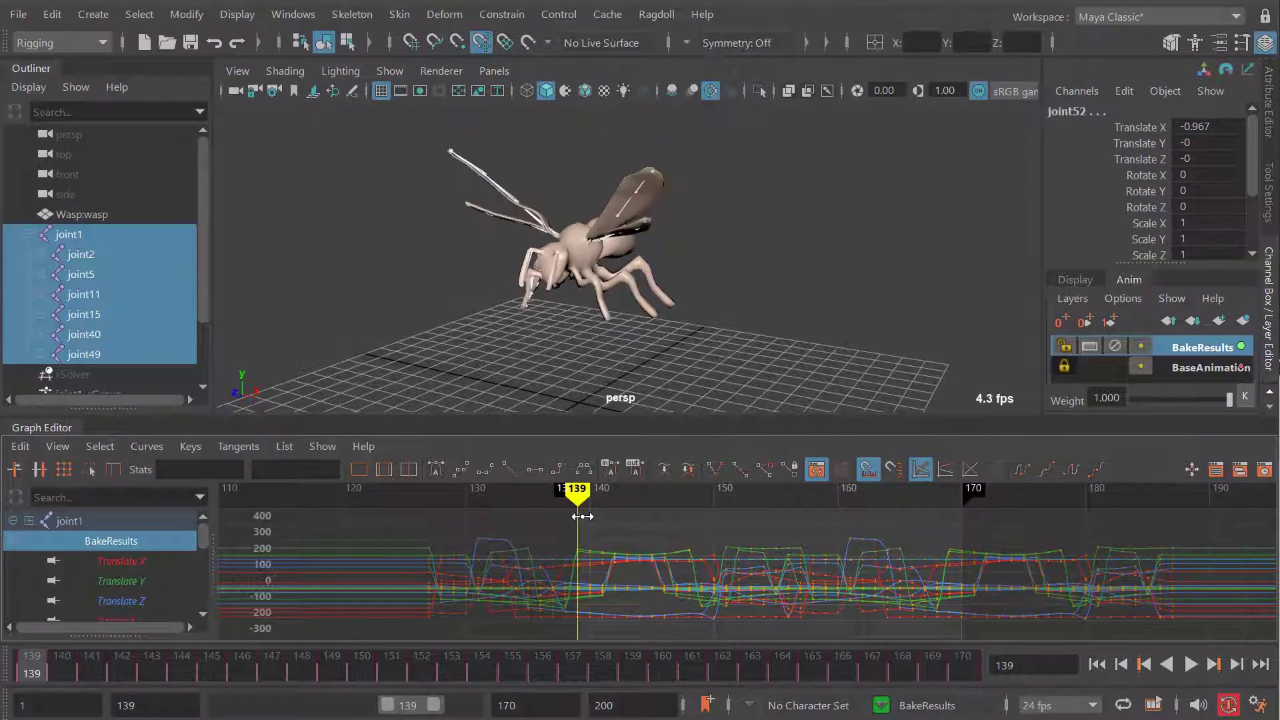
pyautogui.click(952, 521)
pyautogui.click(576, 512)
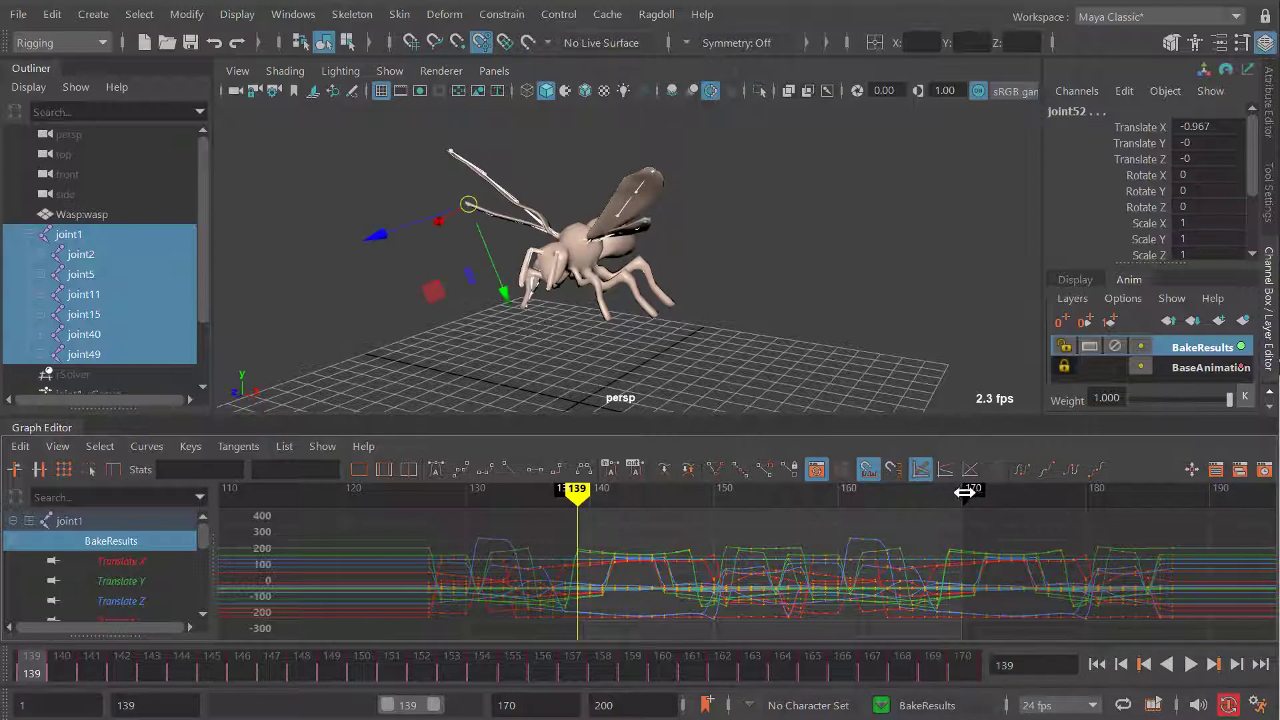
# Shorten the playback range to end at frame 169 and compare the poses at its first and last frames
pyautogui.moveTo(965, 493); pyautogui.dragTo(953, 492)
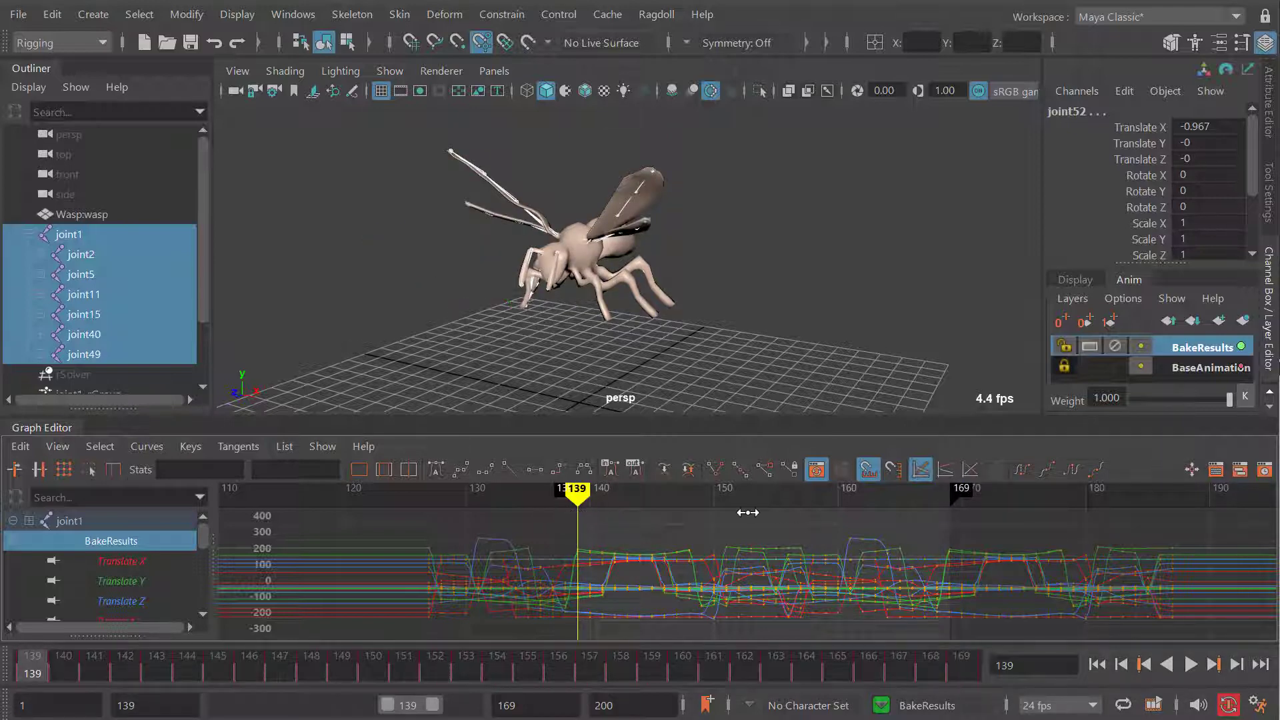
pyautogui.click(947, 504)
pyautogui.click(577, 507)
pyautogui.click(950, 508)
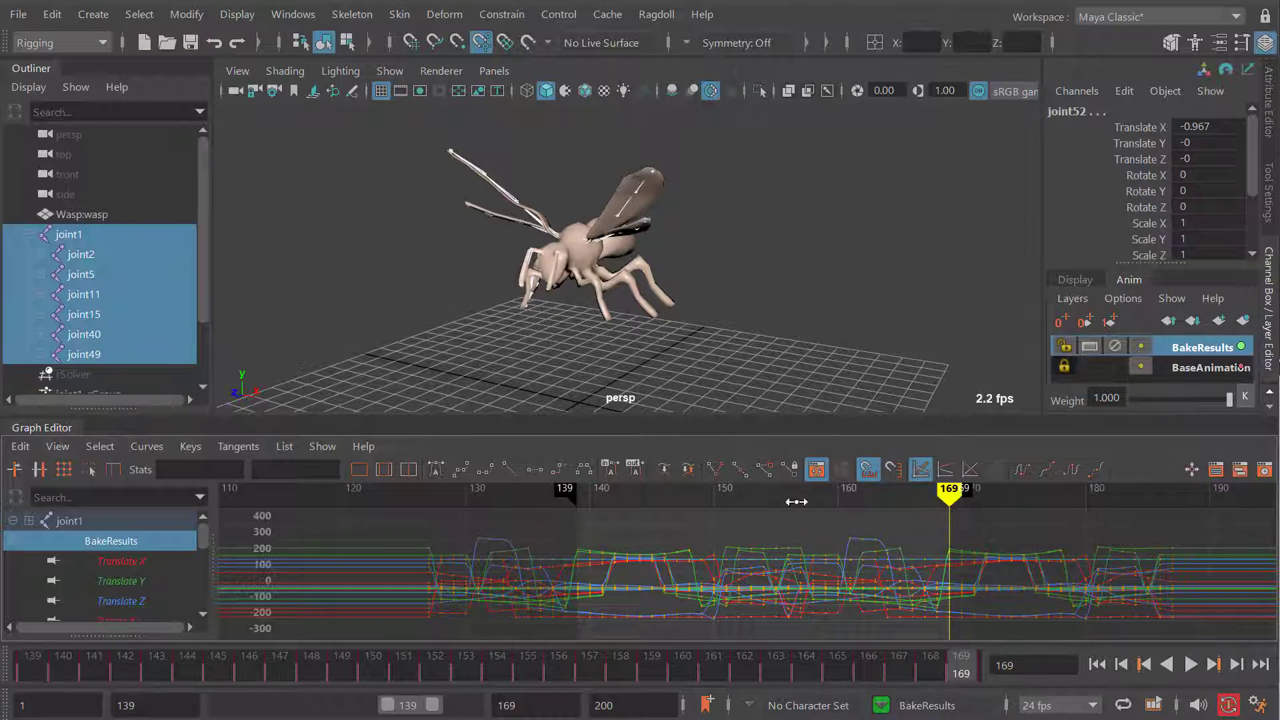
pyautogui.click(577, 510)
pyautogui.click(951, 519)
pyautogui.click(571, 517)
pyautogui.click(947, 515)
pyautogui.click(572, 517)
pyautogui.click(949, 514)
pyautogui.click(577, 506)
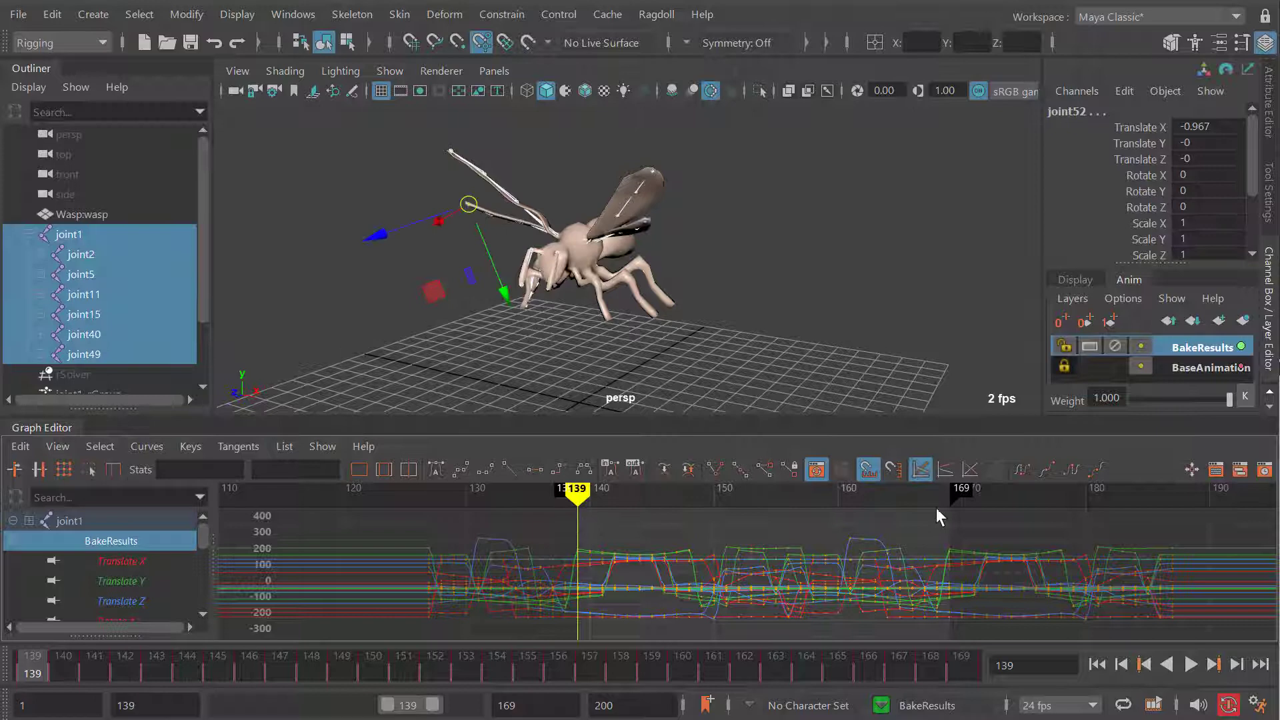
# Set the playback range's end to frame 168 and play the loop from two camera angles
pyautogui.moveTo(961, 490)
pyautogui.mouseDown()
pyautogui.moveTo(914, 521)
pyautogui.moveTo(922, 543)
pyautogui.mouseUp()
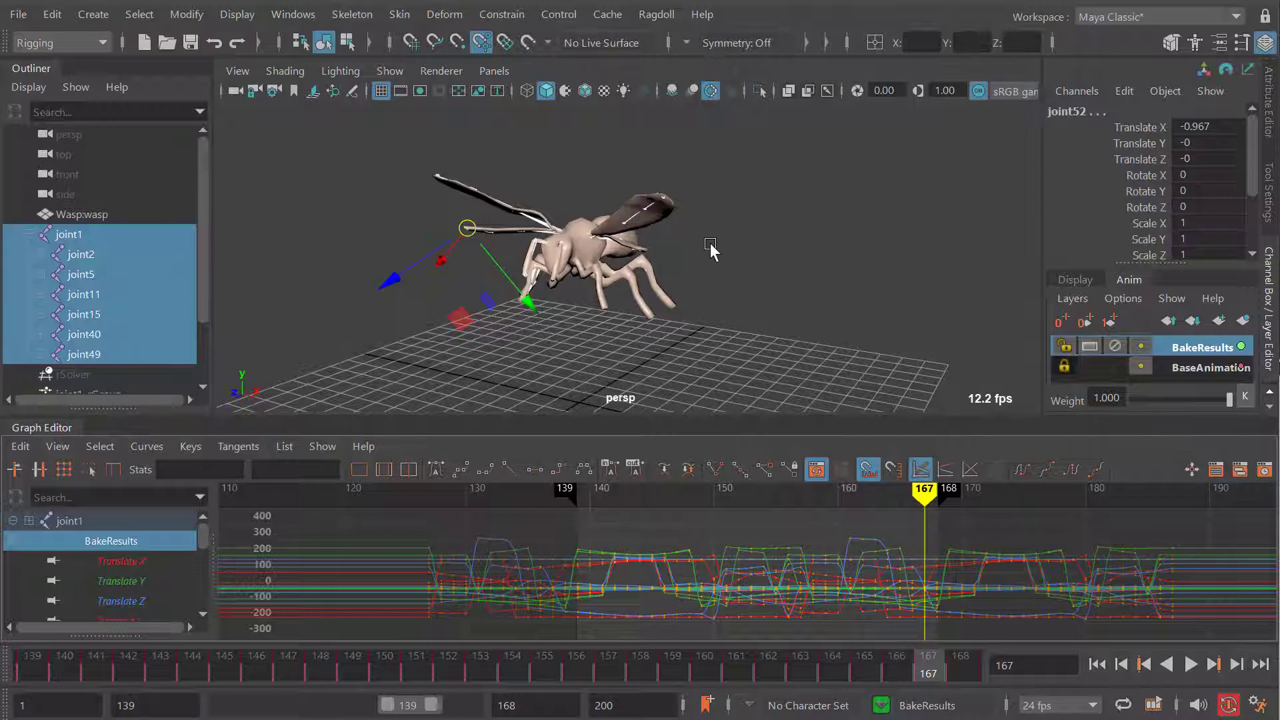
pyautogui.hotkey('alt', 'v')
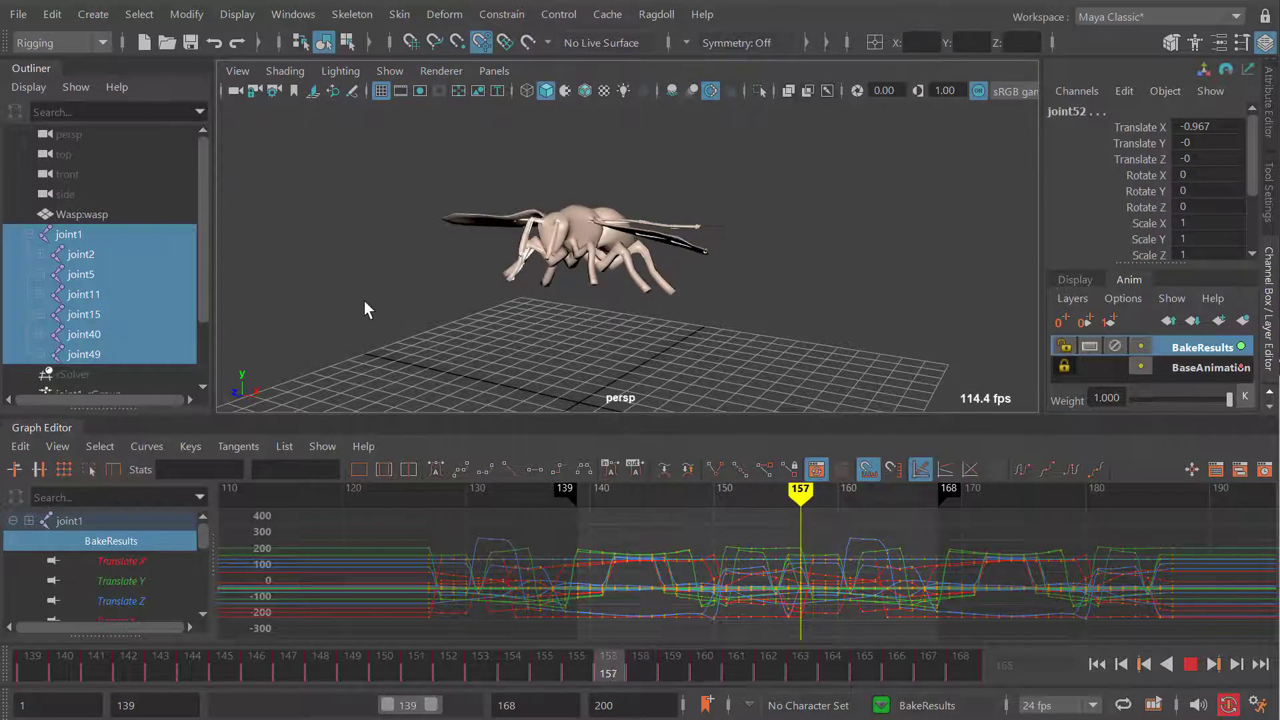
pyautogui.hotkey('alt', 'v')
pyautogui.keyDown('alt'); pyautogui.moveTo(400, 300); pyautogui.dragTo(722, 304); pyautogui.keyUp('alt')
pyautogui.hotkey('alt', 'v')
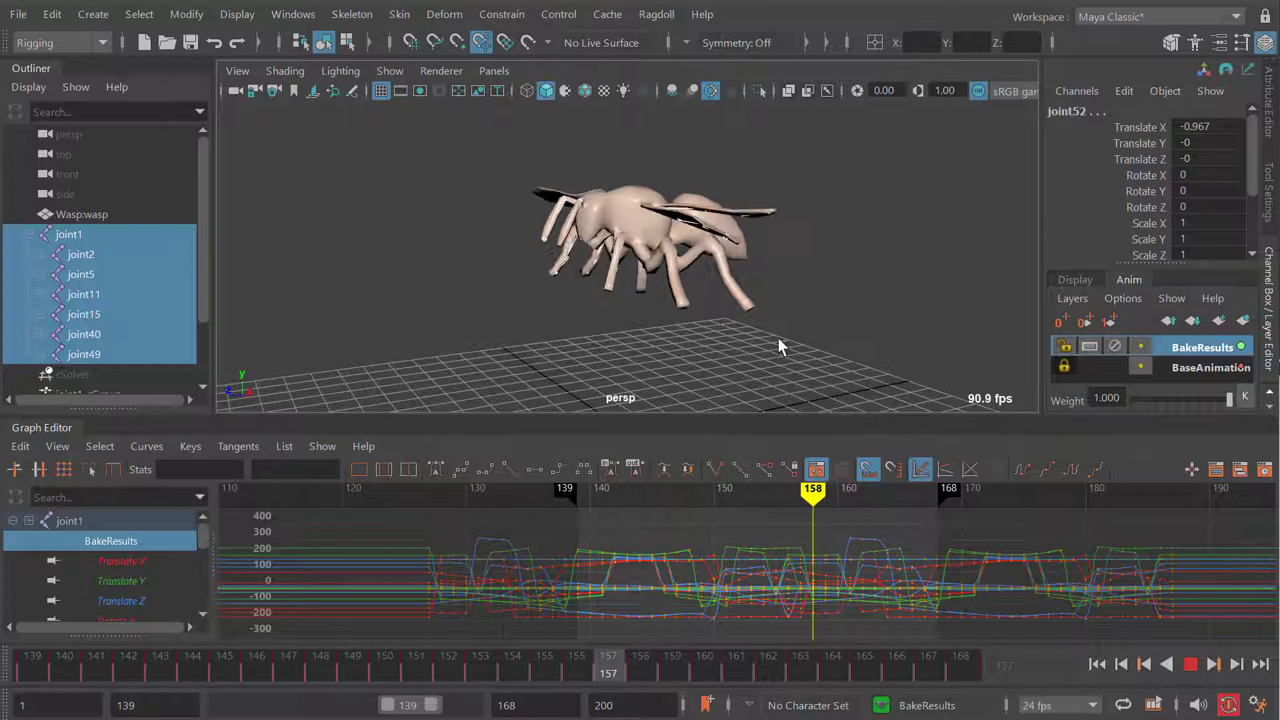
pyautogui.hotkey('alt', 'v')
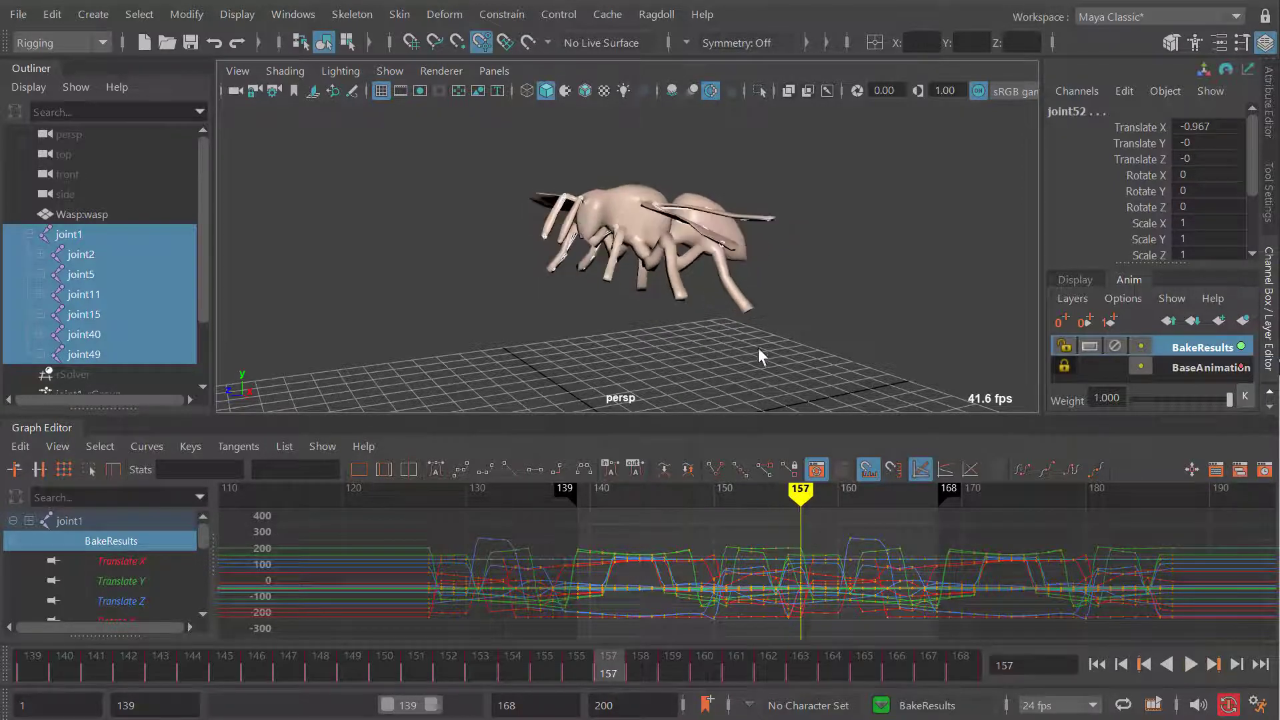
# Examine the curves and scrub the motion around the seam between the two cycles, near frames 156–158
pyautogui.keyDown('alt'); pyautogui.keyDown('shift'); pyautogui.moveTo(791, 569); pyautogui.dragTo(934, 568, button='right'); pyautogui.keyUp('shift'); pyautogui.keyUp('alt')
pyautogui.keyDown('alt'); pyautogui.moveTo(960, 568); pyautogui.dragTo(807, 555, button='middle'); pyautogui.keyUp('alt')
pyautogui.keyDown('alt'); pyautogui.moveTo(807, 564); pyautogui.dragTo(751, 566, button='right'); pyautogui.keyUp('alt')
pyautogui.keyDown('alt'); pyautogui.moveTo(751, 566); pyautogui.dragTo(606, 565, button='middle'); pyautogui.keyUp('alt')
pyautogui.moveTo(606, 563)
pyautogui.mouseDown()
pyautogui.moveTo(674, 573)
pyautogui.moveTo(645, 584)
pyautogui.moveTo(706, 580)
pyautogui.mouseUp()
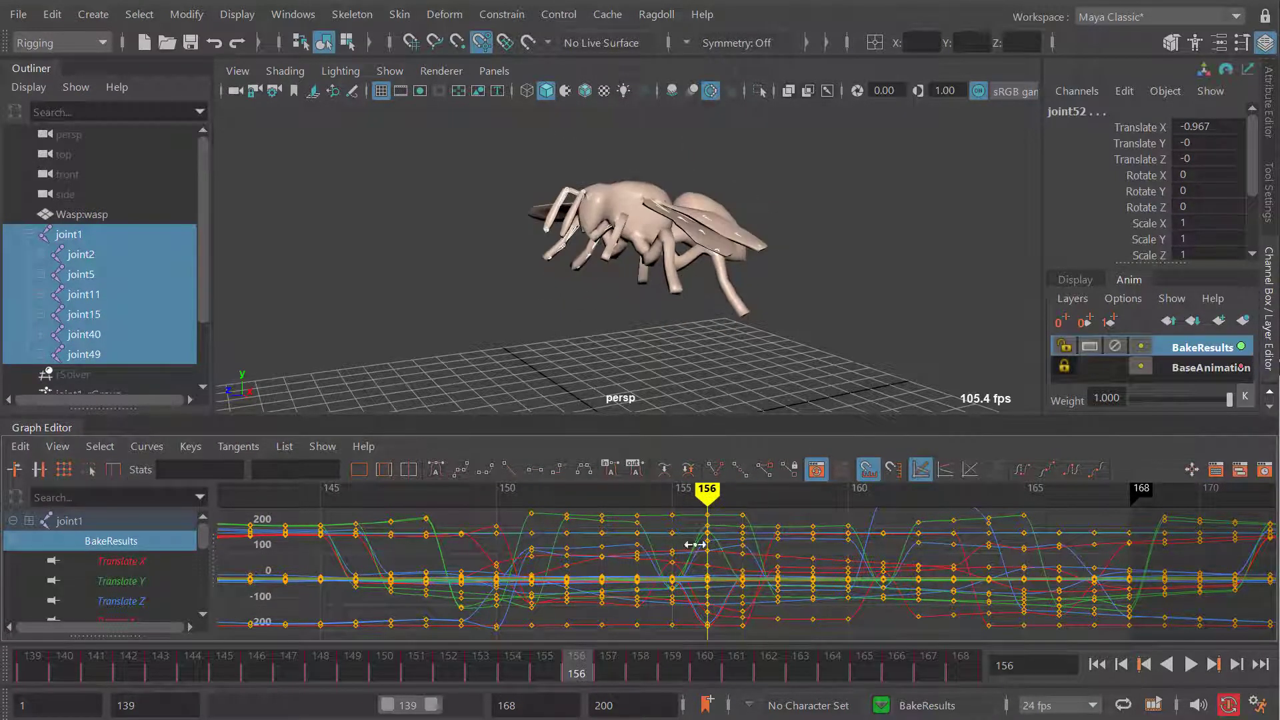
pyautogui.keyDown('alt'); pyautogui.moveTo(758, 574); pyautogui.dragTo(727, 586, button='right'); pyautogui.keyUp('alt')
pyautogui.moveTo(683, 590)
pyautogui.mouseDown(button='middle')
pyautogui.moveTo(734, 597)
pyautogui.moveTo(708, 586)
pyautogui.mouseUp(button='middle')
pyautogui.keyDown('alt'); pyautogui.keyDown('shift'); pyautogui.moveTo(721, 570); pyautogui.dragTo(713, 560, button='right'); pyautogui.keyUp('shift'); pyautogui.keyUp('alt')
pyautogui.keyDown('alt'); pyautogui.moveTo(713, 560); pyautogui.dragTo(710, 559, button='middle'); pyautogui.keyUp('alt')
pyautogui.keyDown('alt'); pyautogui.keyDown('shift'); pyautogui.moveTo(711, 565); pyautogui.dragTo(740, 567, button='right'); pyautogui.keyUp('shift'); pyautogui.keyUp('alt')
pyautogui.keyDown('alt'); pyautogui.moveTo(704, 569); pyautogui.dragTo(751, 584, button='middle'); pyautogui.keyUp('alt')
pyautogui.moveTo(750, 584)
pyautogui.mouseDown()
pyautogui.moveTo(609, 587)
pyautogui.moveTo(737, 590)
pyautogui.moveTo(710, 593)
pyautogui.mouseUp()
pyautogui.moveTo(712, 593); pyautogui.dragTo(736, 582, button='middle')
pyautogui.scroll(-5, 736, 582)
pyautogui.scroll(3, 737, 582)
# Delete the keys around frame 158, where the two cycles meet, to smooth the transition between them
pyautogui.keyDown('alt'); pyautogui.keyDown('shift'); pyautogui.moveTo(715, 569); pyautogui.dragTo(708, 537, button='right'); pyautogui.keyUp('shift'); pyautogui.keyUp('alt')
pyautogui.keyDown('alt'); pyautogui.moveTo(710, 572); pyautogui.dragTo(715, 586, button='middle'); pyautogui.keyUp('alt')
pyautogui.moveTo(731, 623); pyautogui.dragTo(735, 624)
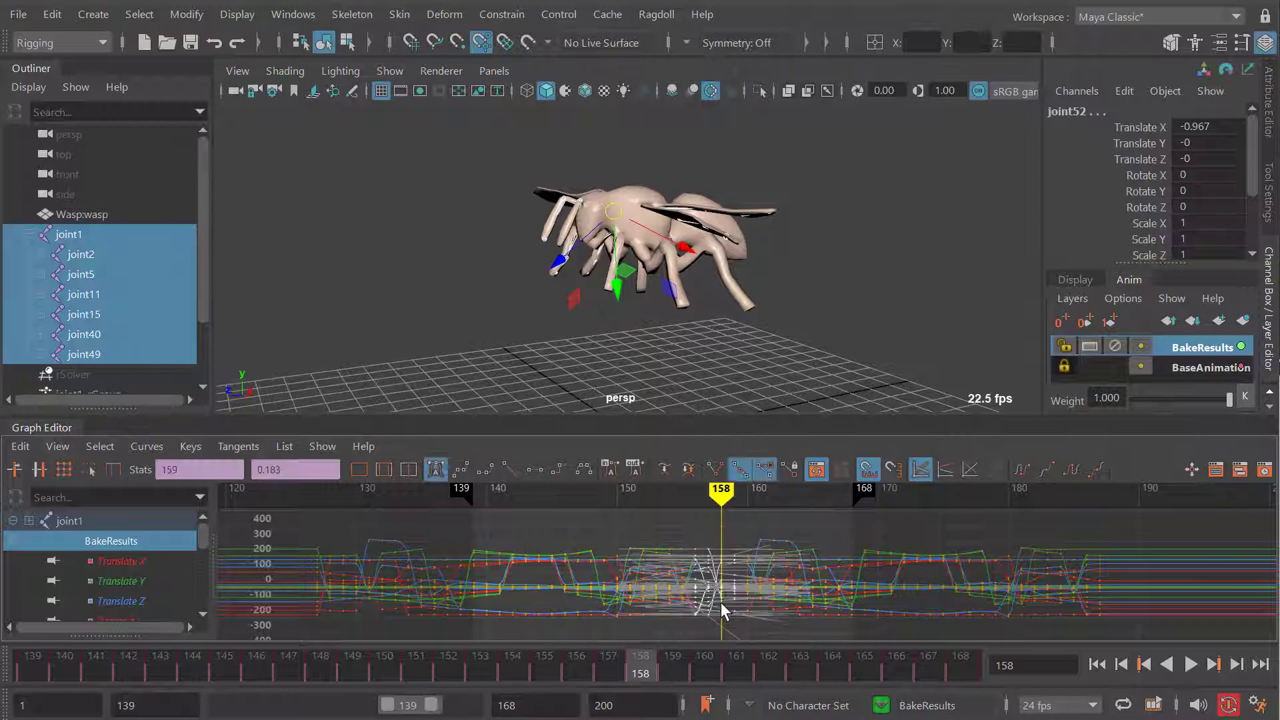
pyautogui.press('Delete')
# View the wasp from the front and scrub through the interpolated transition around frames 155–158
pyautogui.scroll(2, 694, 546)
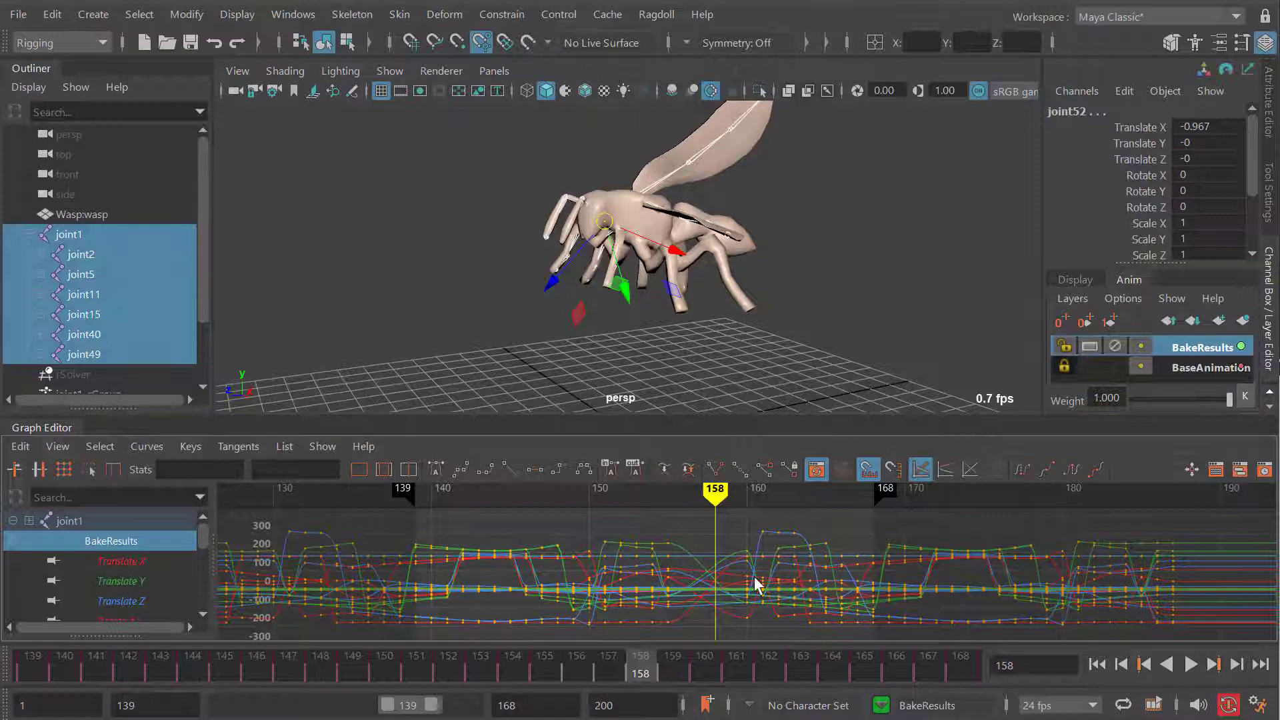
pyautogui.moveTo(504, 222)
pyautogui.keyDown('alt'); pyautogui.mouseDown()
pyautogui.moveTo(700, 297)
pyautogui.moveTo(761, 293)
pyautogui.mouseUp(); pyautogui.keyUp('alt')
pyautogui.moveTo(716, 530)
pyautogui.mouseDown()
pyautogui.moveTo(662, 539)
pyautogui.moveTo(791, 543)
pyautogui.moveTo(653, 544)
pyautogui.moveTo(774, 546)
pyautogui.moveTo(667, 546)
pyautogui.moveTo(761, 556)
pyautogui.moveTo(687, 558)
pyautogui.mouseUp()
pyautogui.scroll(3, 672, 554)
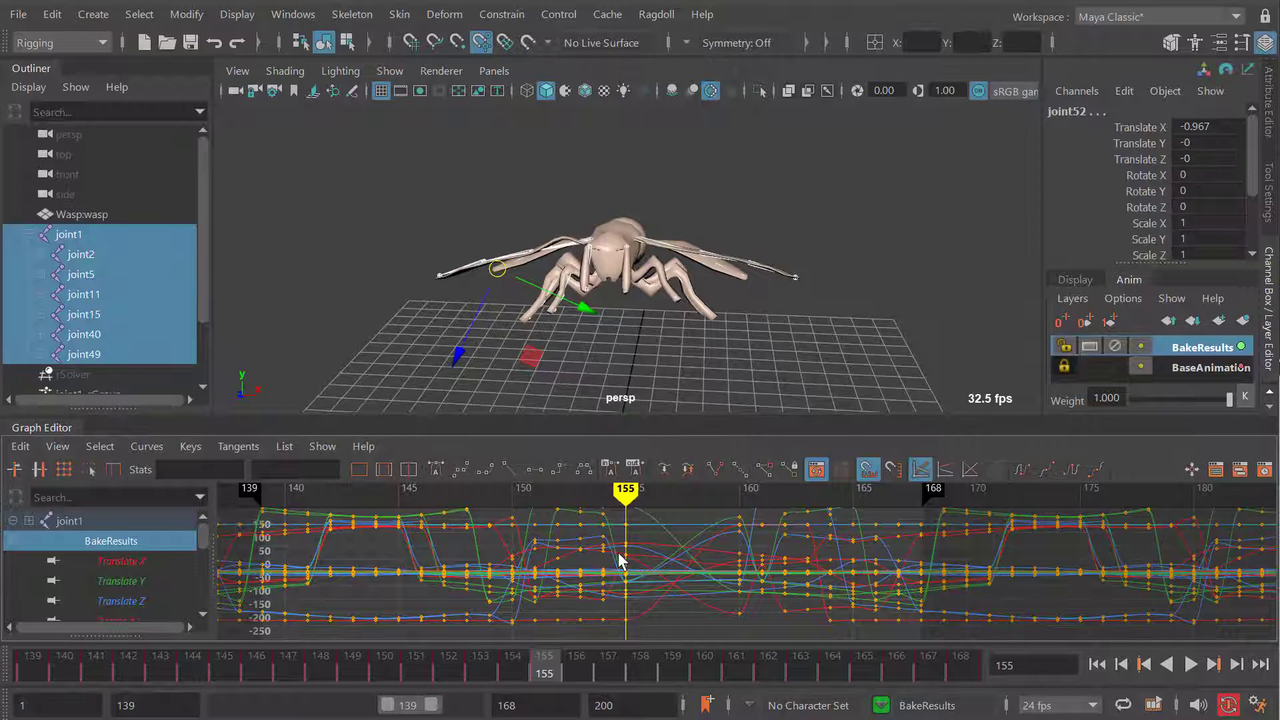
pyautogui.scroll(-4, 711, 596)
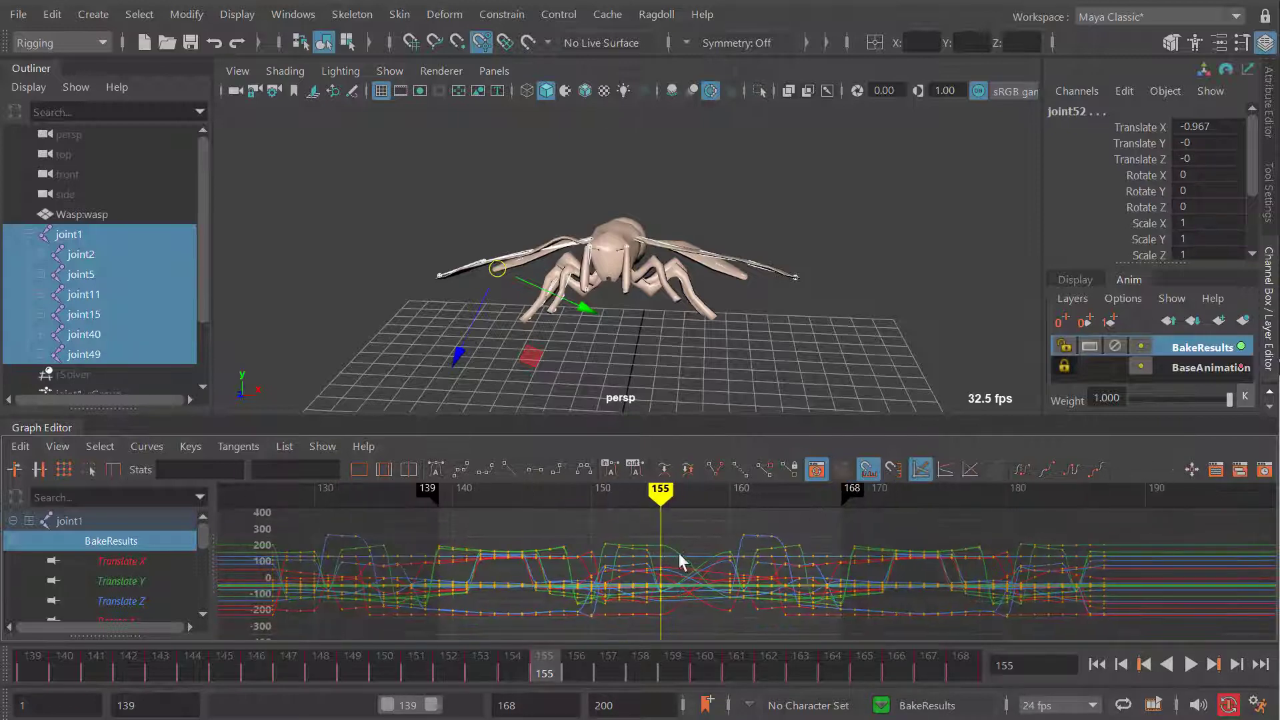
# Show only the Rotate X, Y and Z curves of the selected joints
pyautogui.moveTo(679, 555); pyautogui.dragTo(694, 581, button='middle')
pyautogui.scroll(-2, 690, 585)
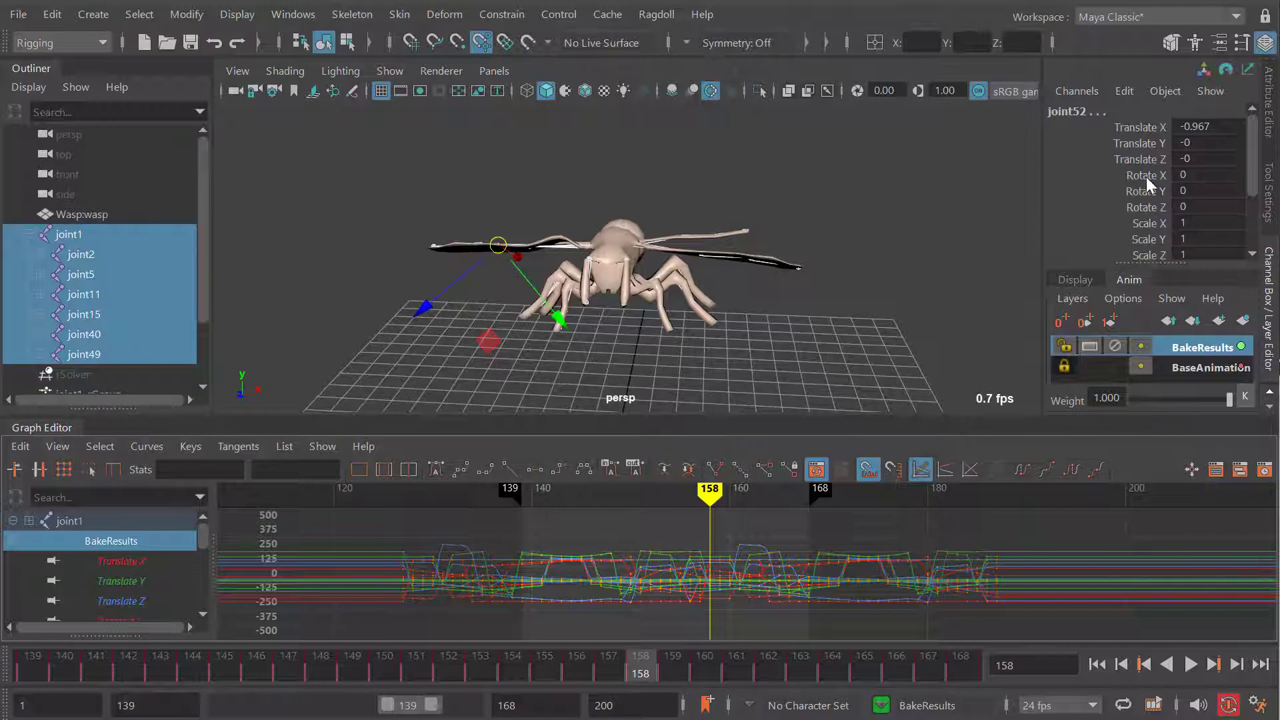
pyautogui.moveTo(1139, 175); pyautogui.dragTo(1134, 194)
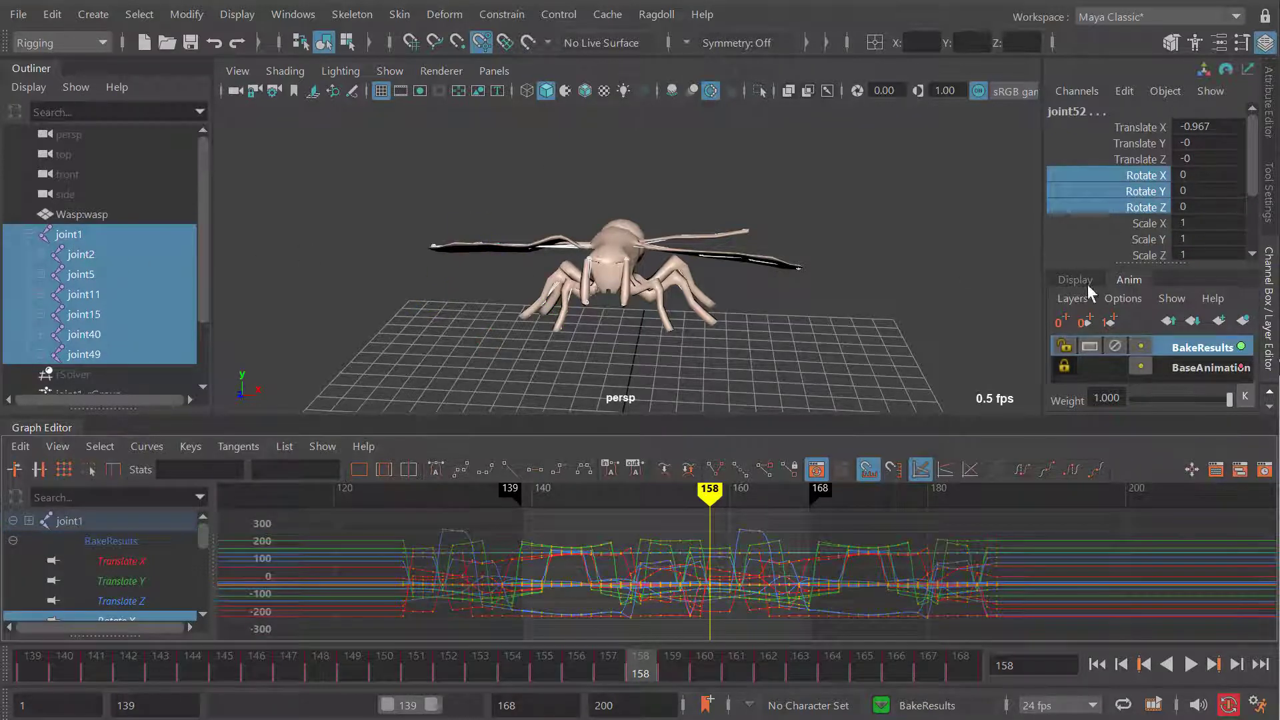
# Scrub to frame 148 and compare the rotation key values at frames 148 and 149 with the curves across both cycles
pyautogui.keyDown('alt'); pyautogui.moveTo(686, 572); pyautogui.dragTo(648, 572, button='middle'); pyautogui.keyUp('alt')
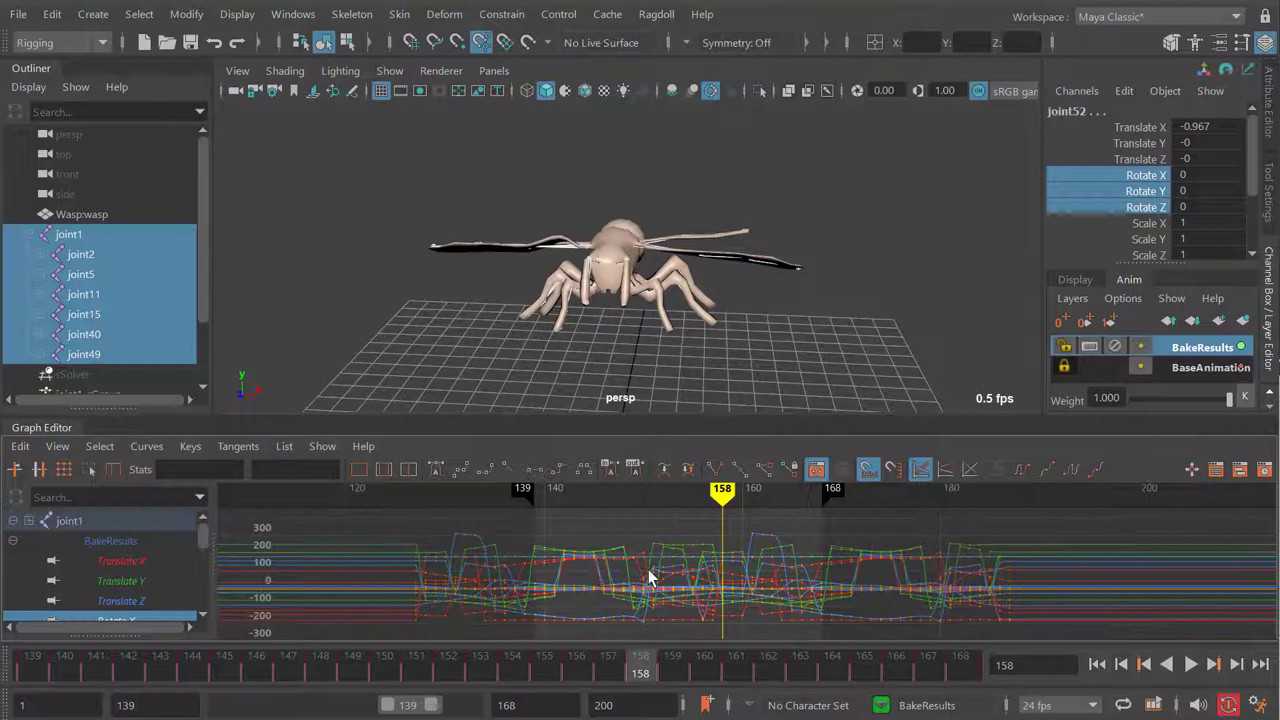
pyautogui.middleClick(626, 569)
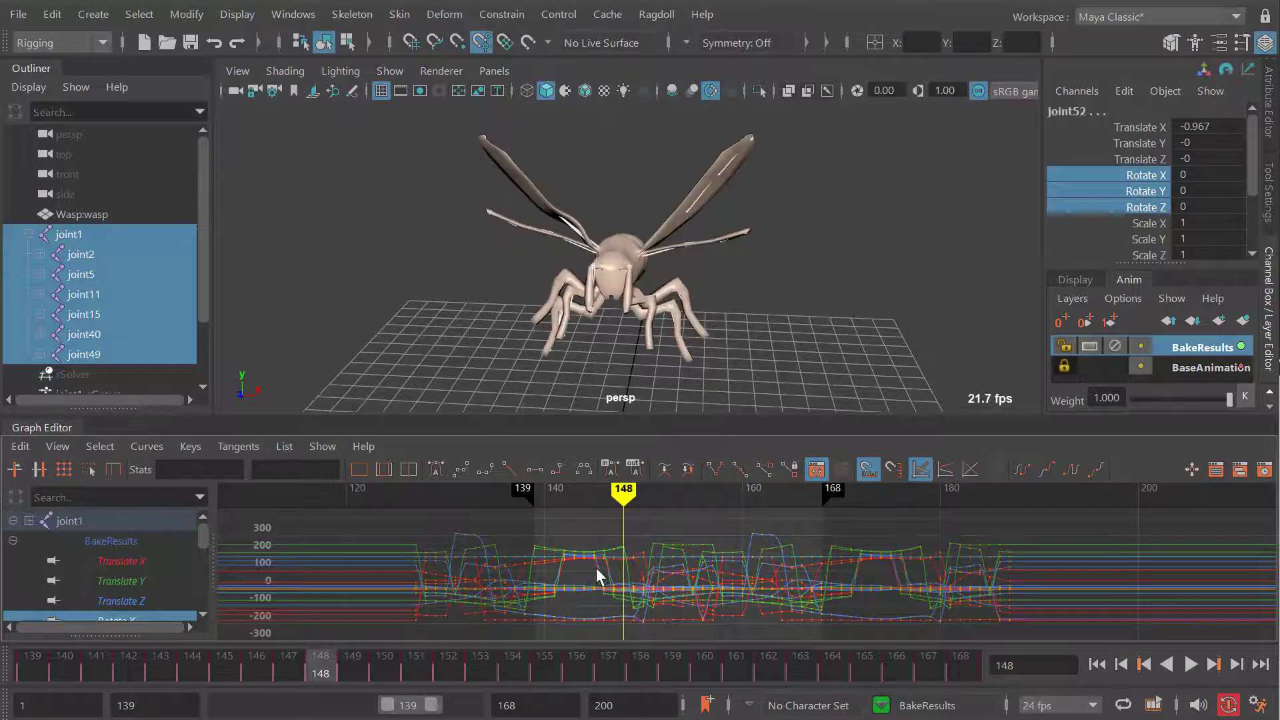
pyautogui.keyDown('alt'); pyautogui.moveTo(603, 573); pyautogui.dragTo(632, 571, button='right'); pyautogui.keyUp('alt')
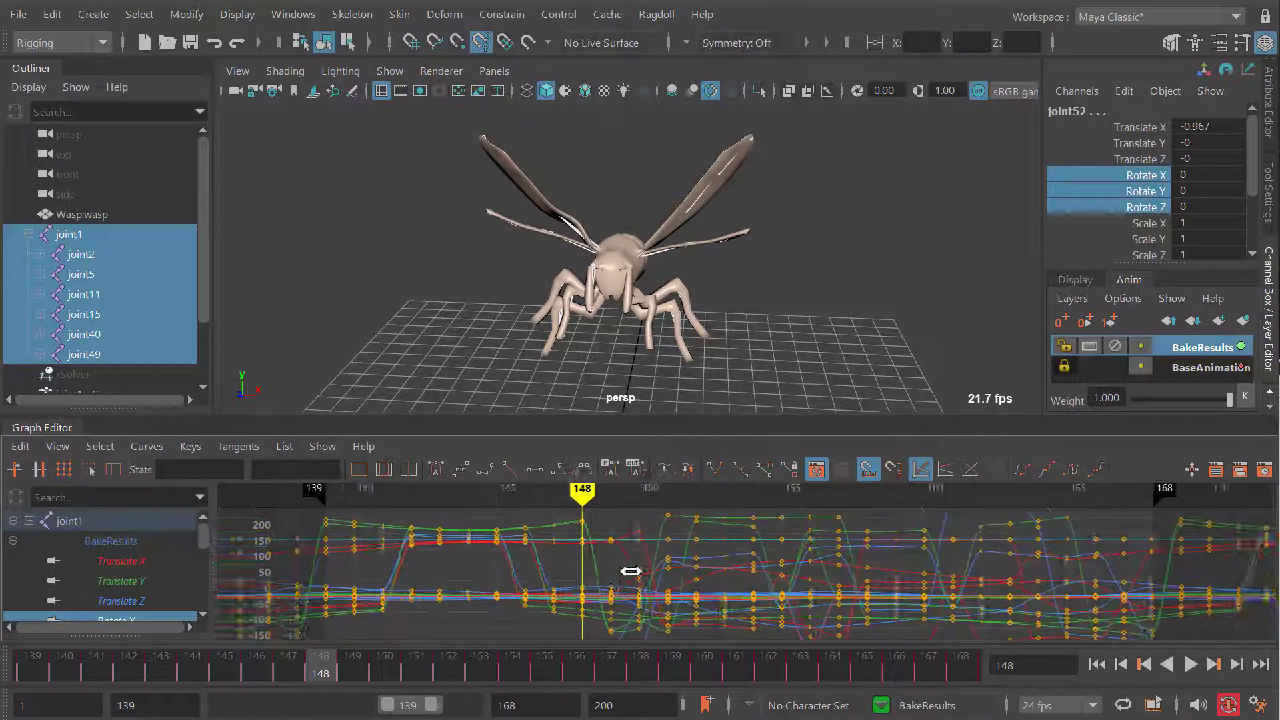
pyautogui.keyDown('alt'); pyautogui.keyDown('shift'); pyautogui.moveTo(631, 571); pyautogui.dragTo(680, 571, button='middle'); pyautogui.keyUp('shift'); pyautogui.keyUp('alt')
pyautogui.click(627, 528)
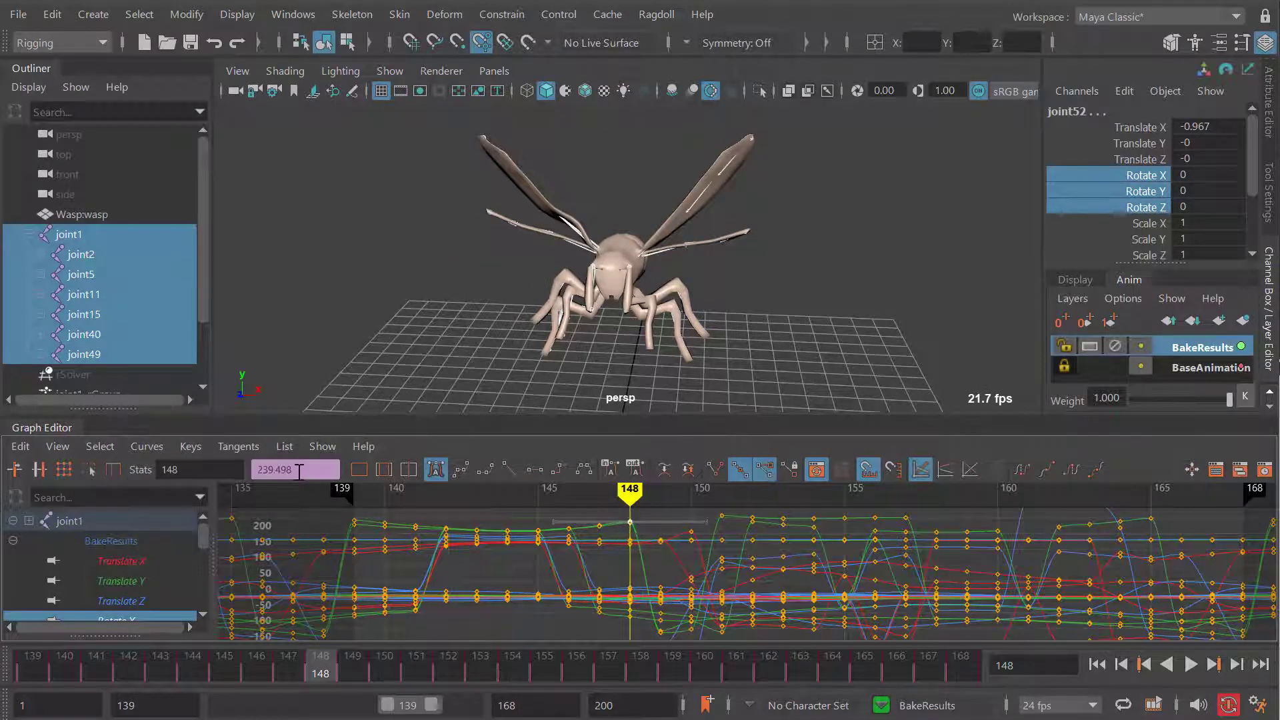
pyautogui.moveTo(296, 470); pyautogui.dragTo(231, 469)
pyautogui.keyDown('alt'); pyautogui.moveTo(732, 606); pyautogui.dragTo(657, 633, button='middle'); pyautogui.keyUp('alt')
pyautogui.click(632, 592)
pyautogui.scroll(-5, 634, 577)
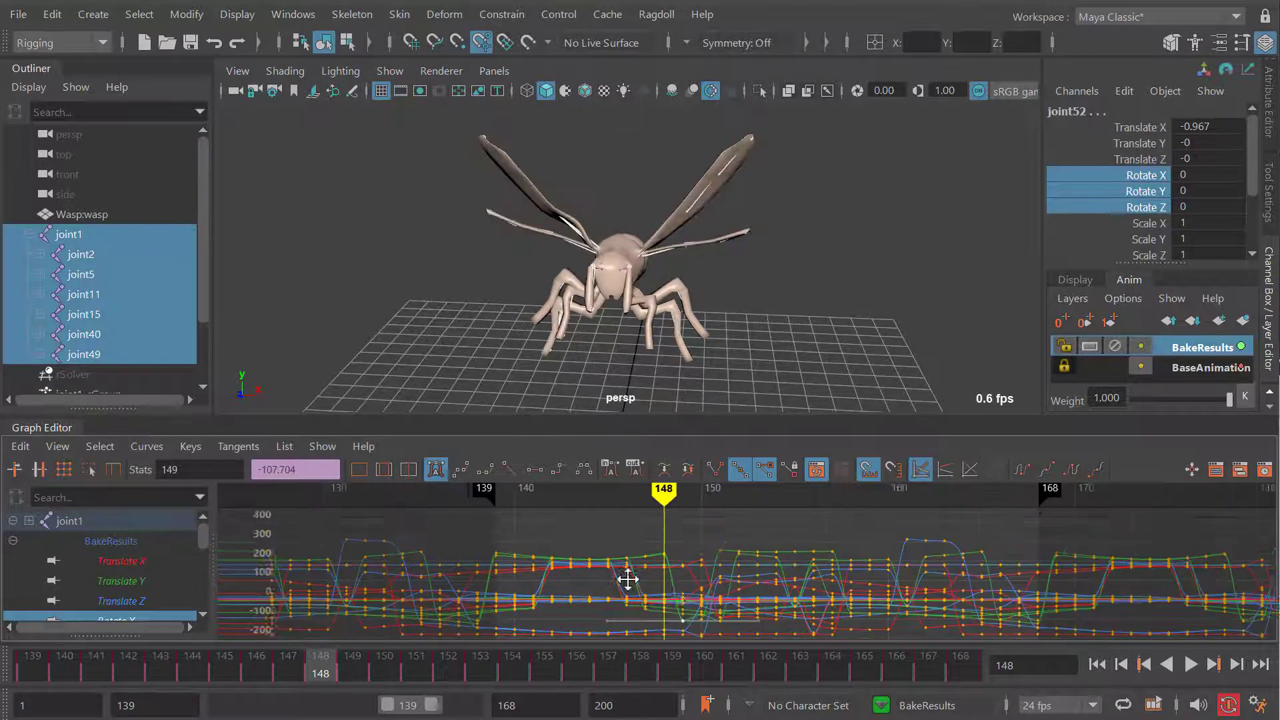
pyautogui.scroll(-3, 741, 575)
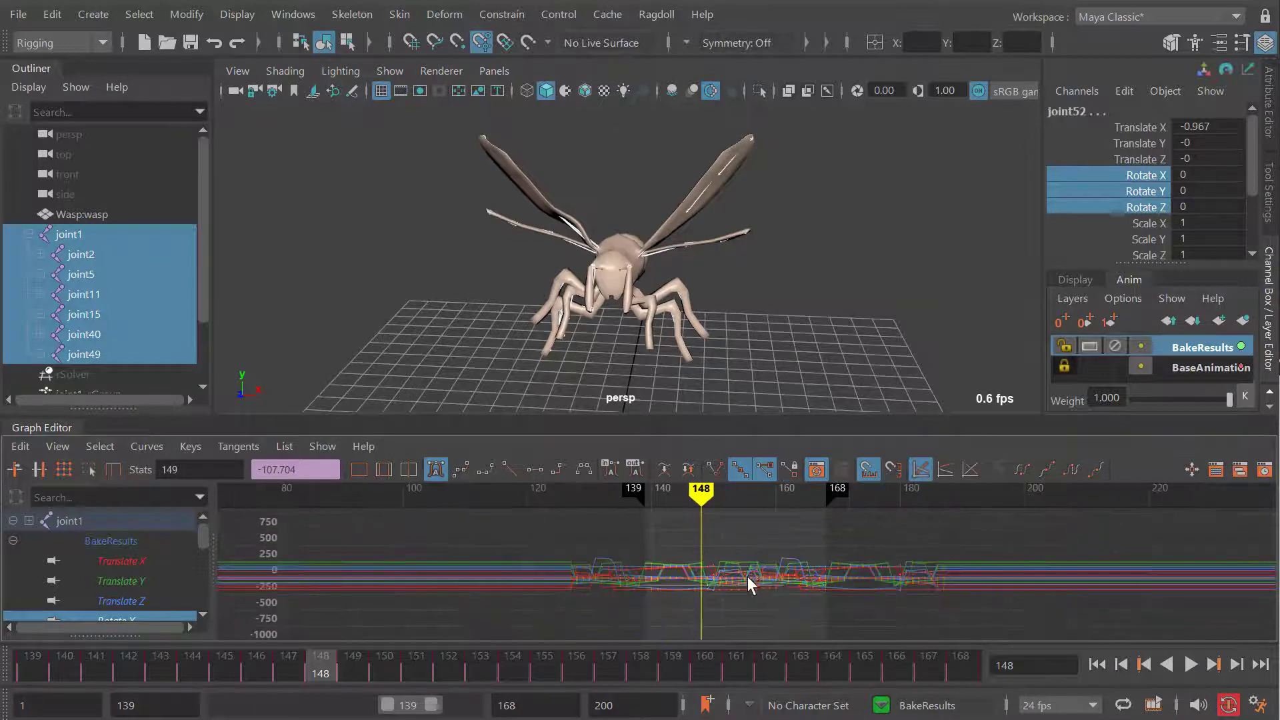
# Select all rotation keys of both cycles and bring up the Change Rotation Interp choices as a floating list beside the wasp
pyautogui.click(659, 516)
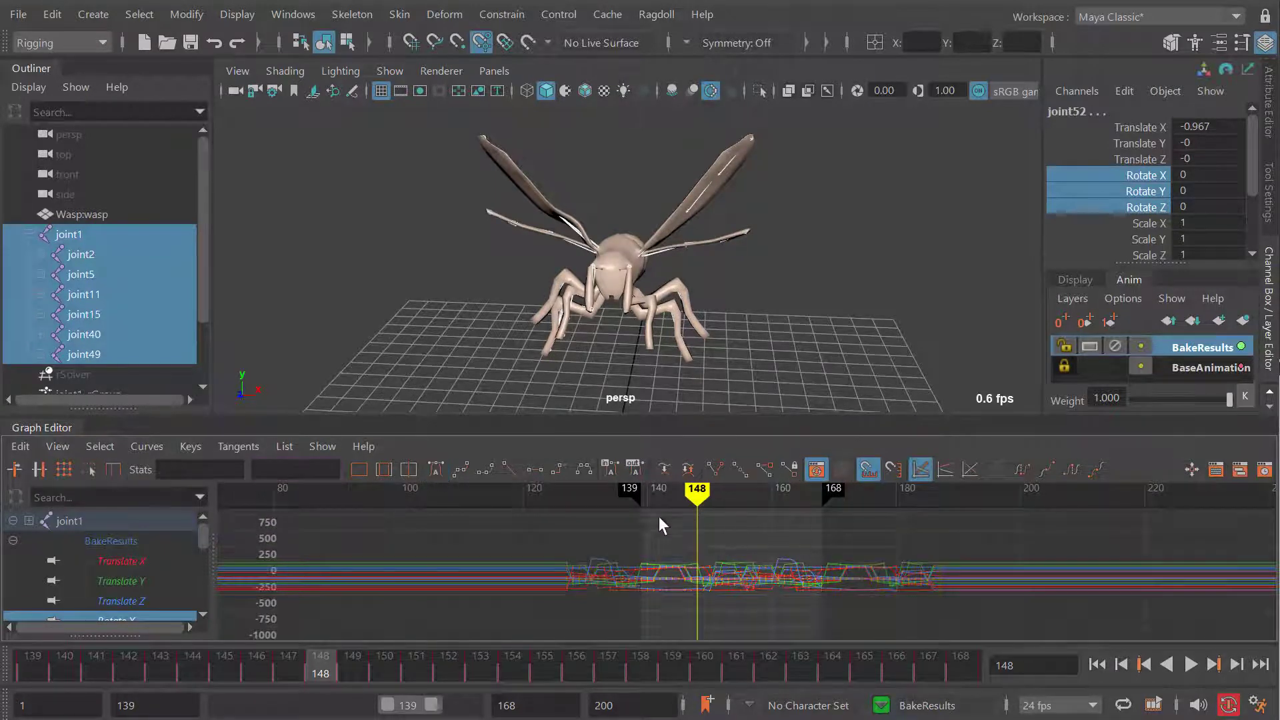
pyautogui.moveTo(598, 588); pyautogui.dragTo(965, 614)
pyautogui.click(148, 445)
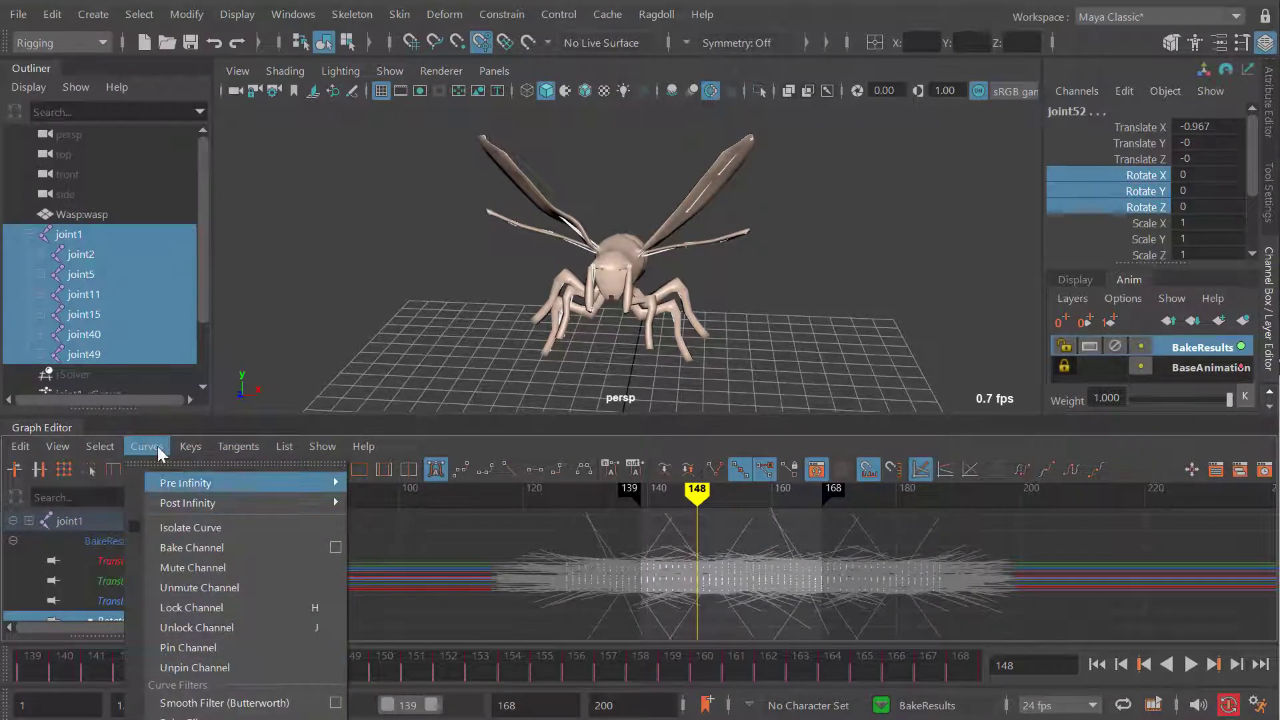
pyautogui.click(166, 463)
pyautogui.moveTo(207, 445); pyautogui.dragTo(234, 81)
pyautogui.moveTo(264, 444)
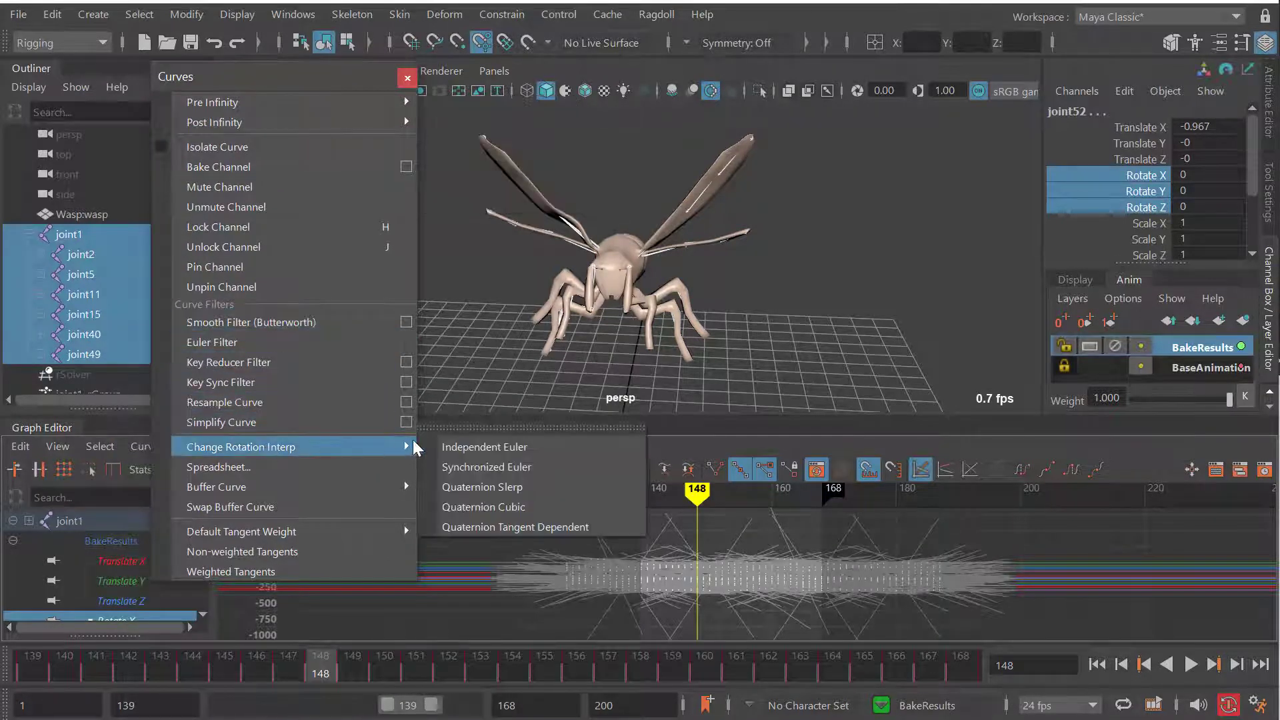
pyautogui.click(451, 427)
pyautogui.moveTo(450, 400); pyautogui.dragTo(579, 392)
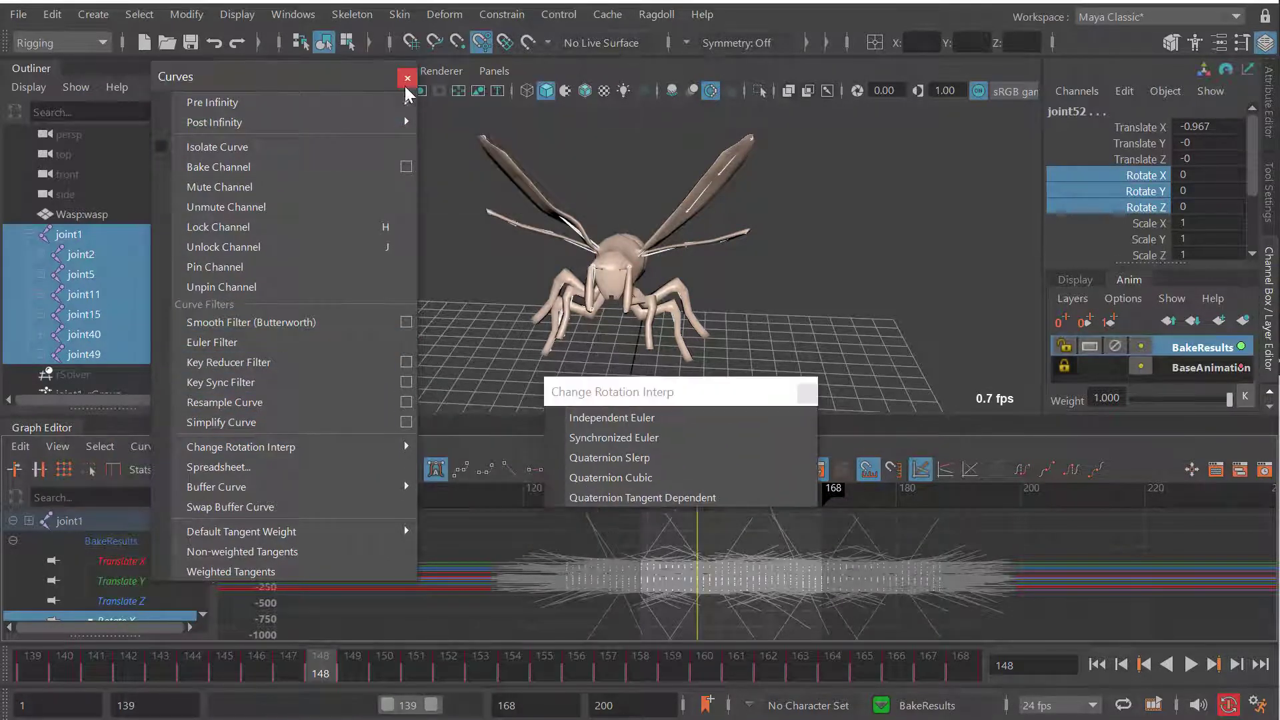
pyautogui.click(406, 78)
pyautogui.moveTo(707, 391); pyautogui.dragTo(898, 327)
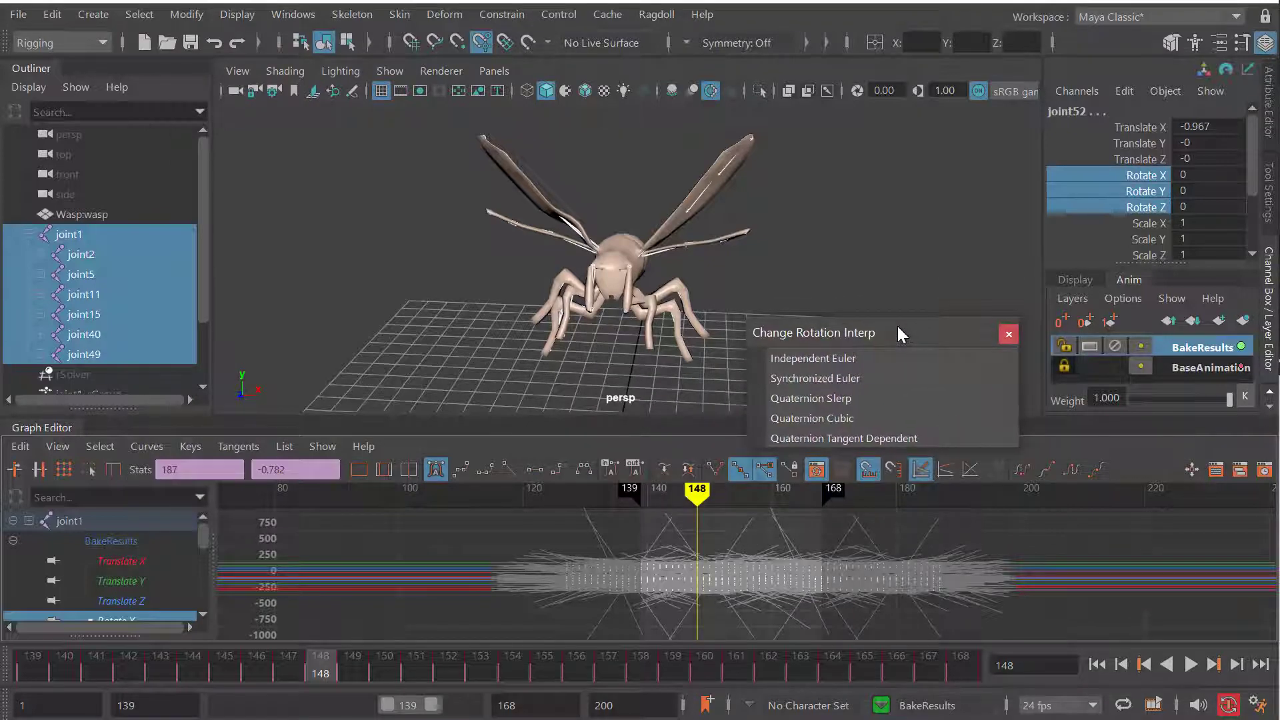
# Open the Record Simulation options and review the Rotation Filter choices, keeping Euler
pyautogui.click(644, 19)
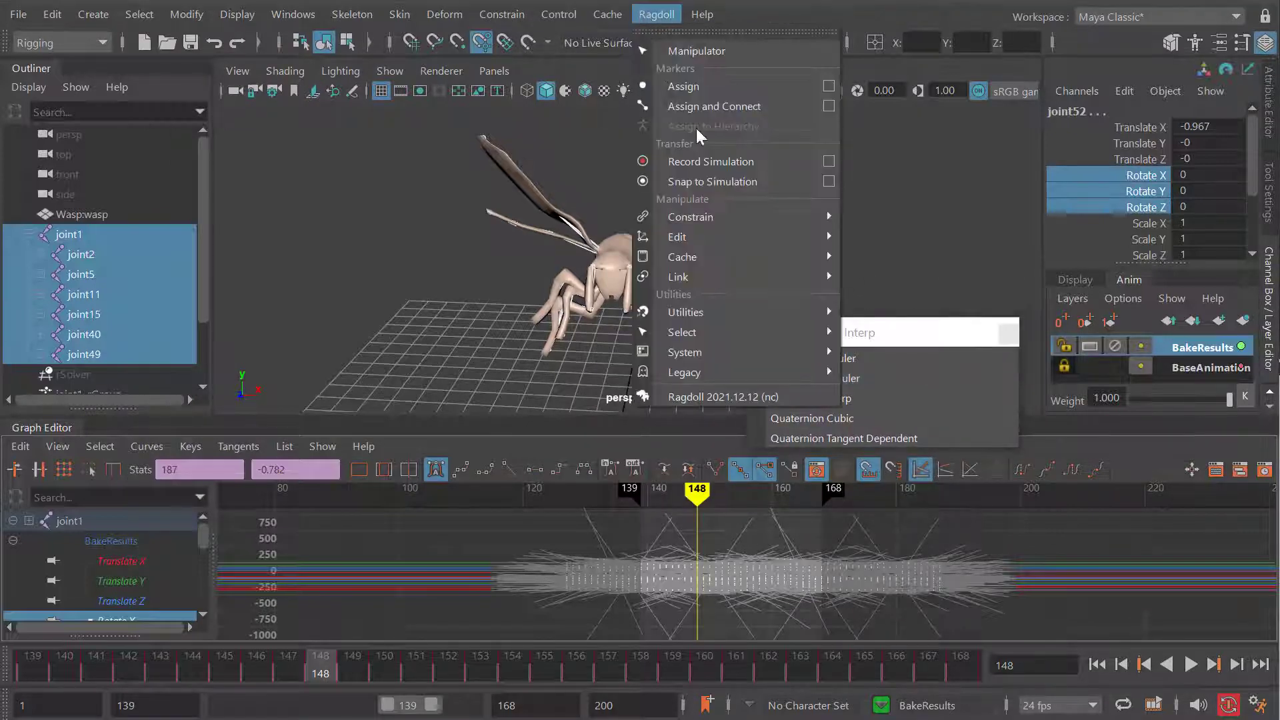
pyautogui.click(828, 161)
pyautogui.click(545, 311)
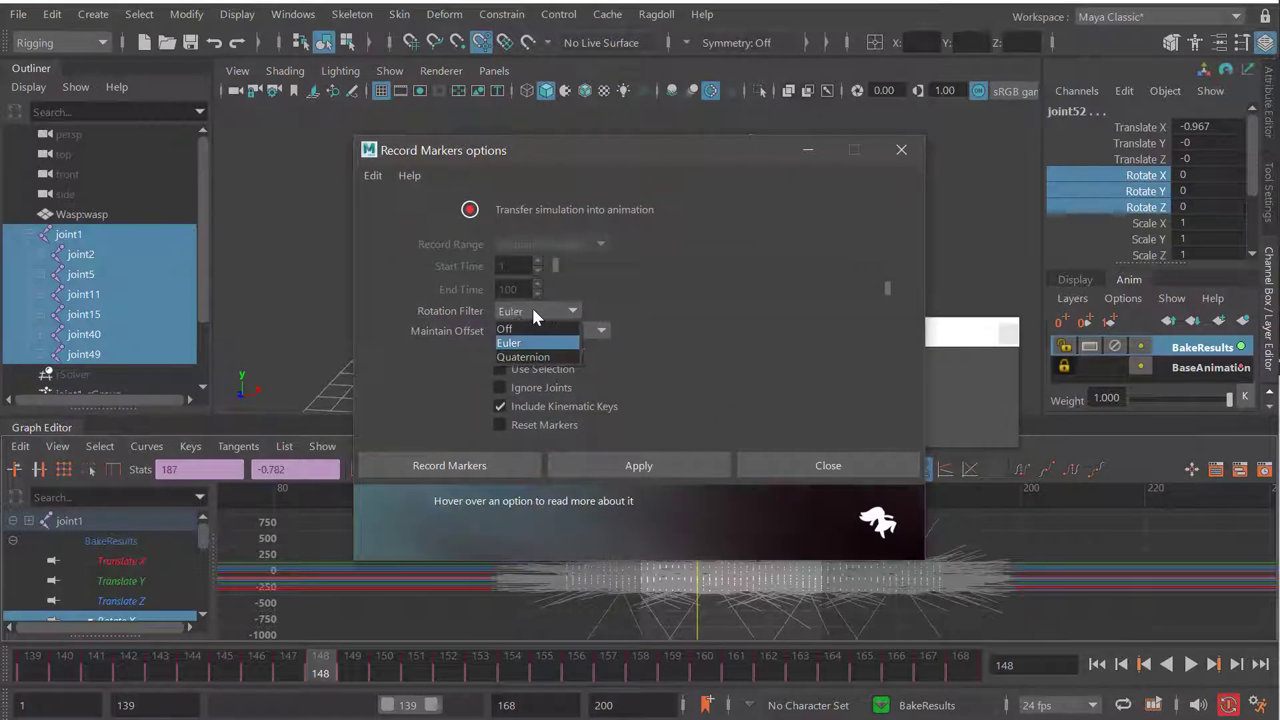
pyautogui.click(530, 311)
pyautogui.click(527, 311)
pyautogui.click(526, 309)
pyautogui.click(527, 309)
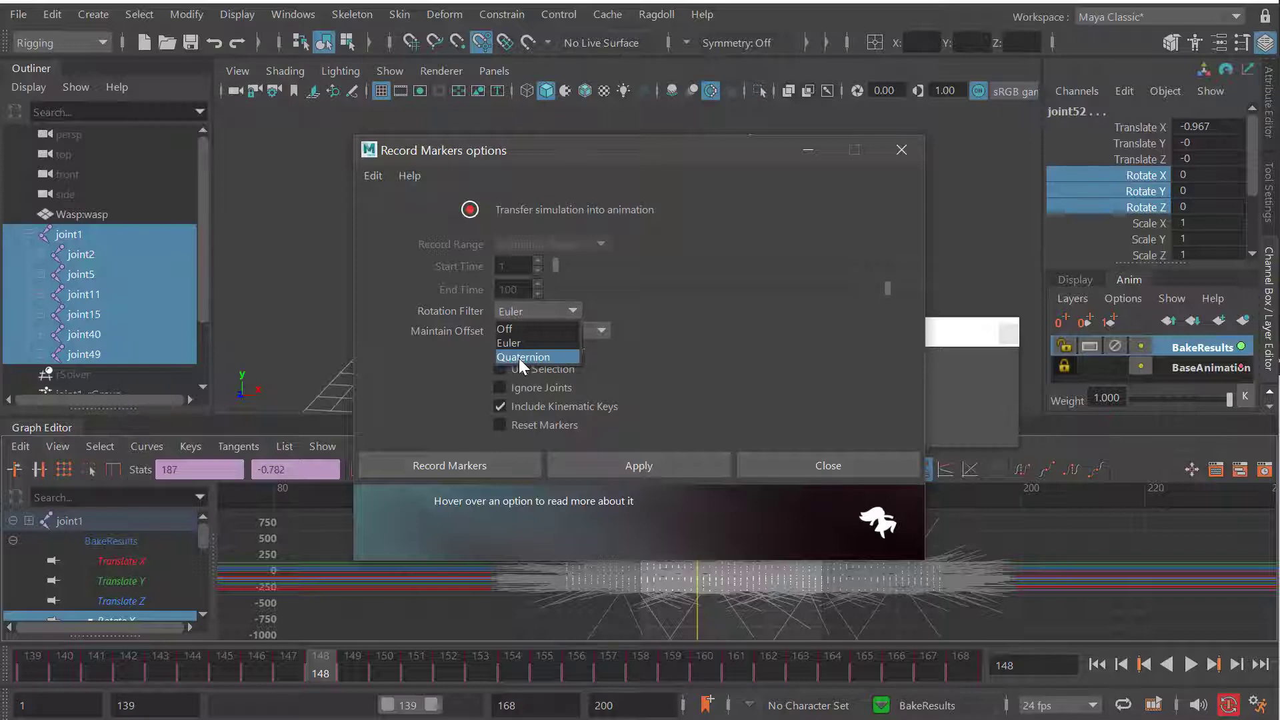
pyautogui.click(505, 343)
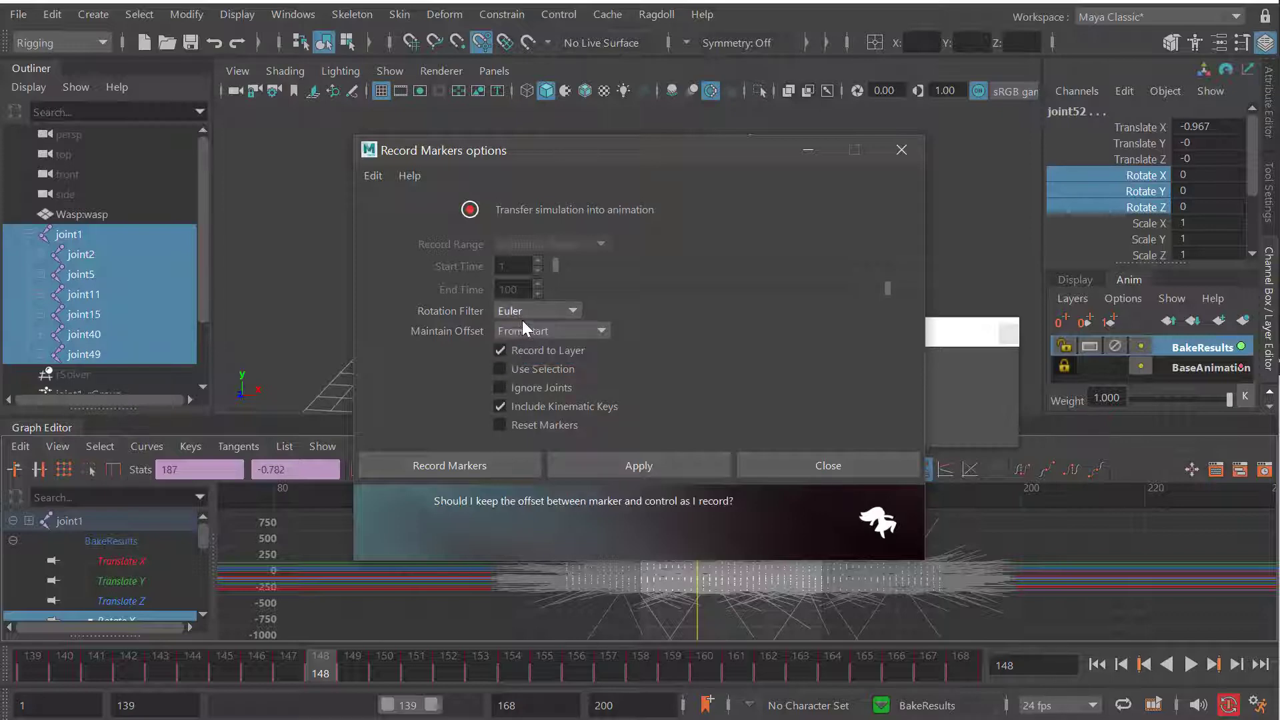
# Try the Quaternion and Off rotation filters, restore Euler, and close the recording options
pyautogui.click(543, 313)
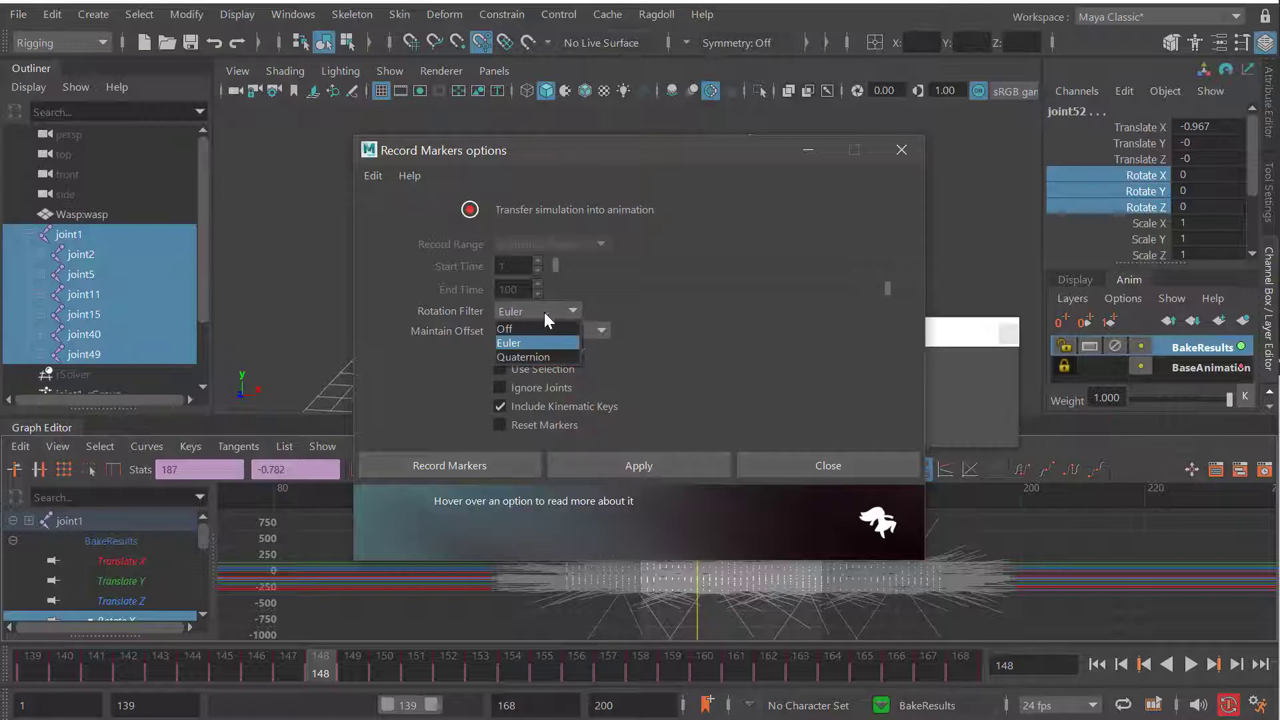
pyautogui.click(515, 356)
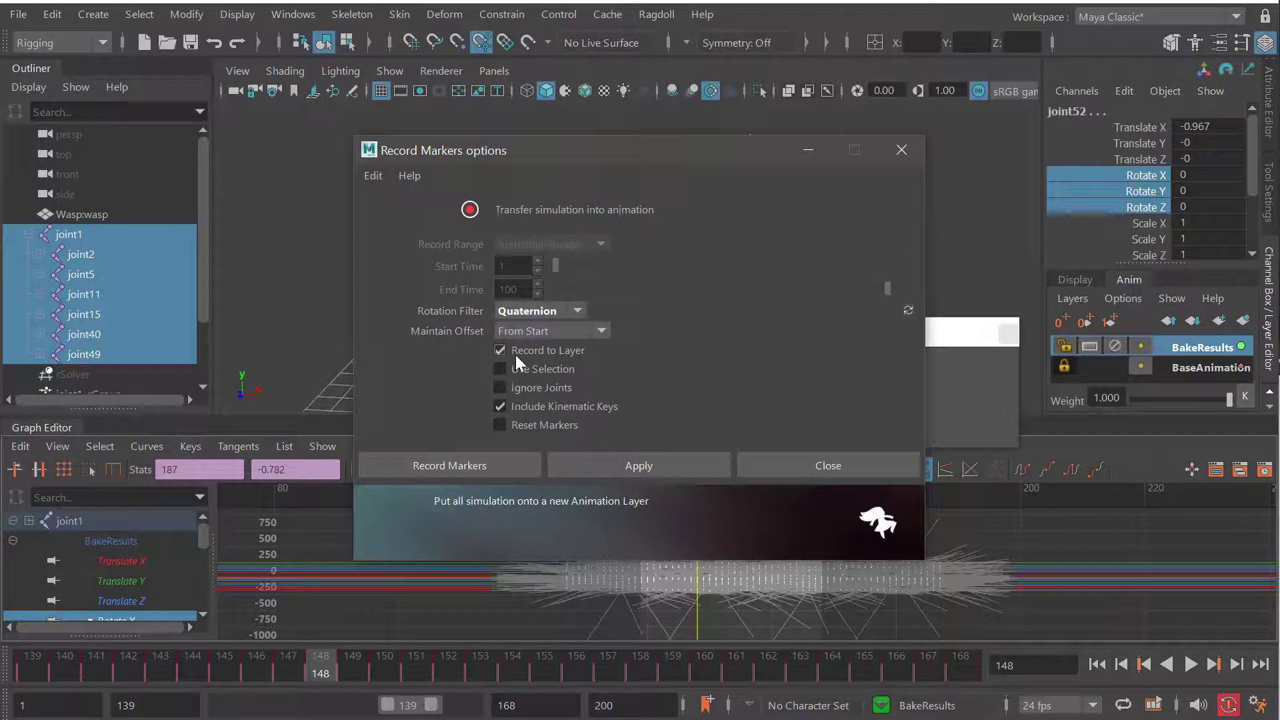
pyautogui.click(518, 314)
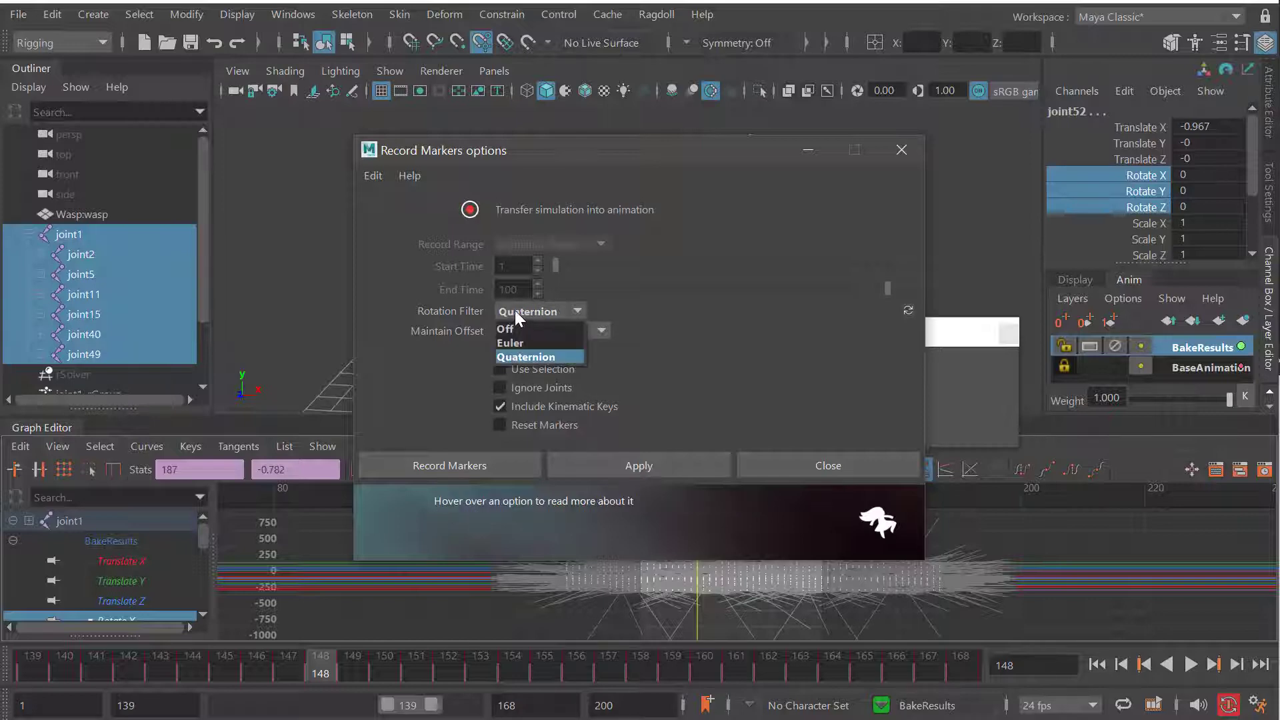
pyautogui.click(516, 310)
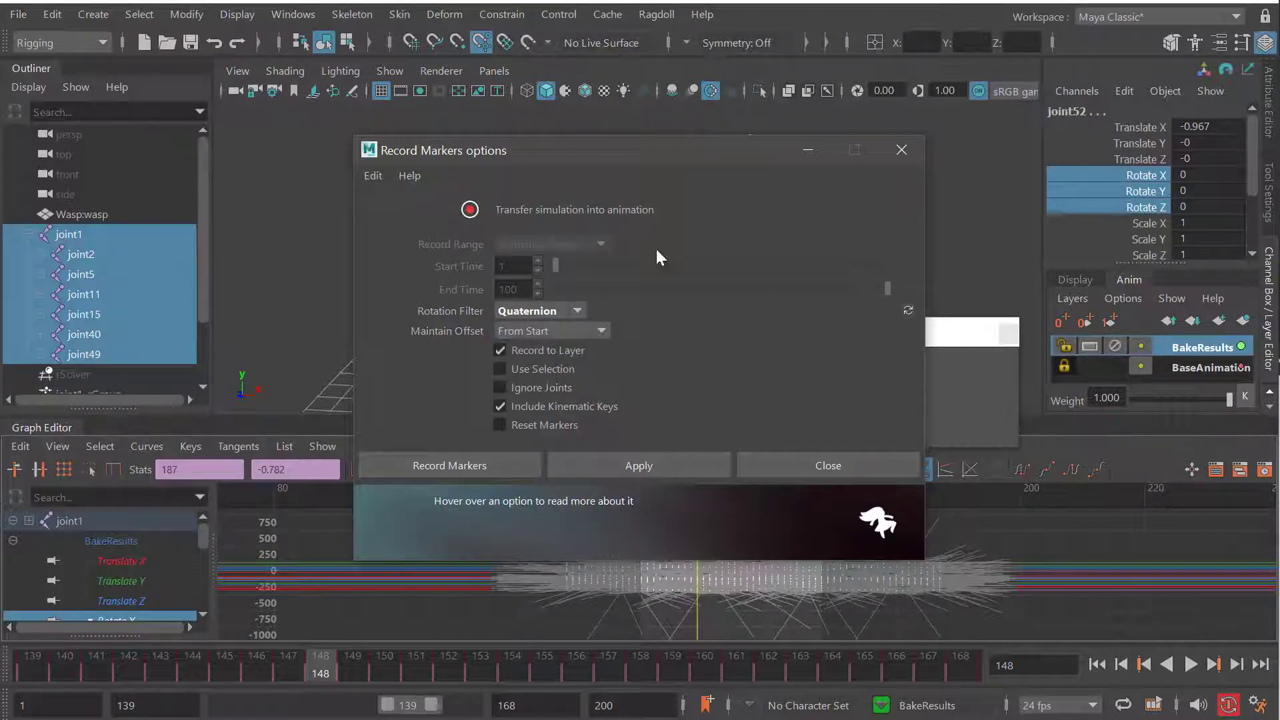
pyautogui.click(535, 311)
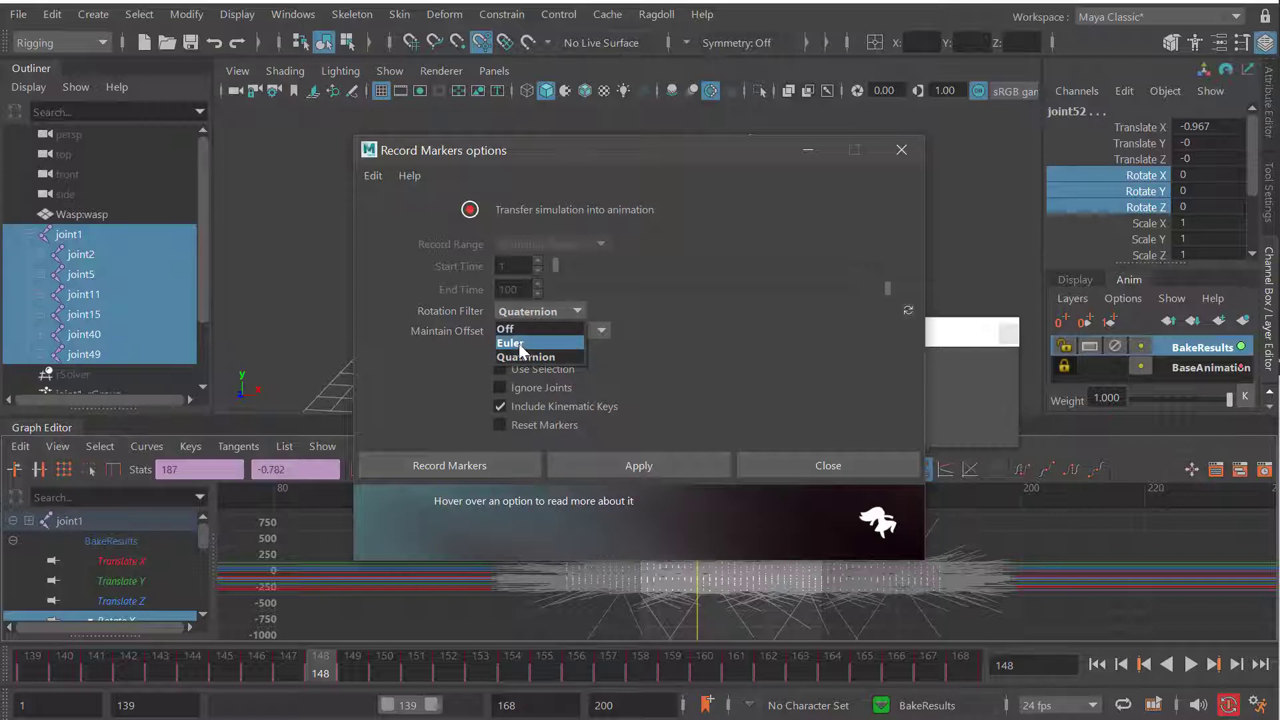
pyautogui.click(533, 313)
pyautogui.click(532, 312)
pyautogui.click(529, 328)
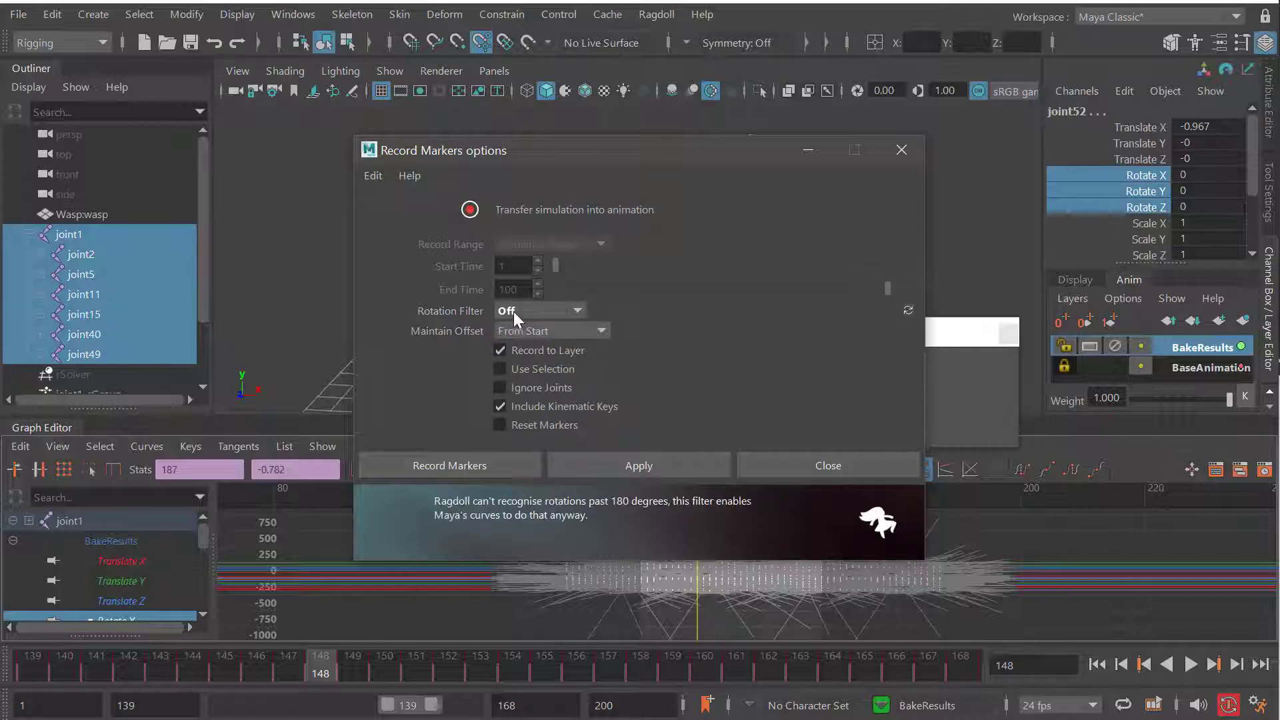
pyautogui.click(514, 311)
pyautogui.click(519, 344)
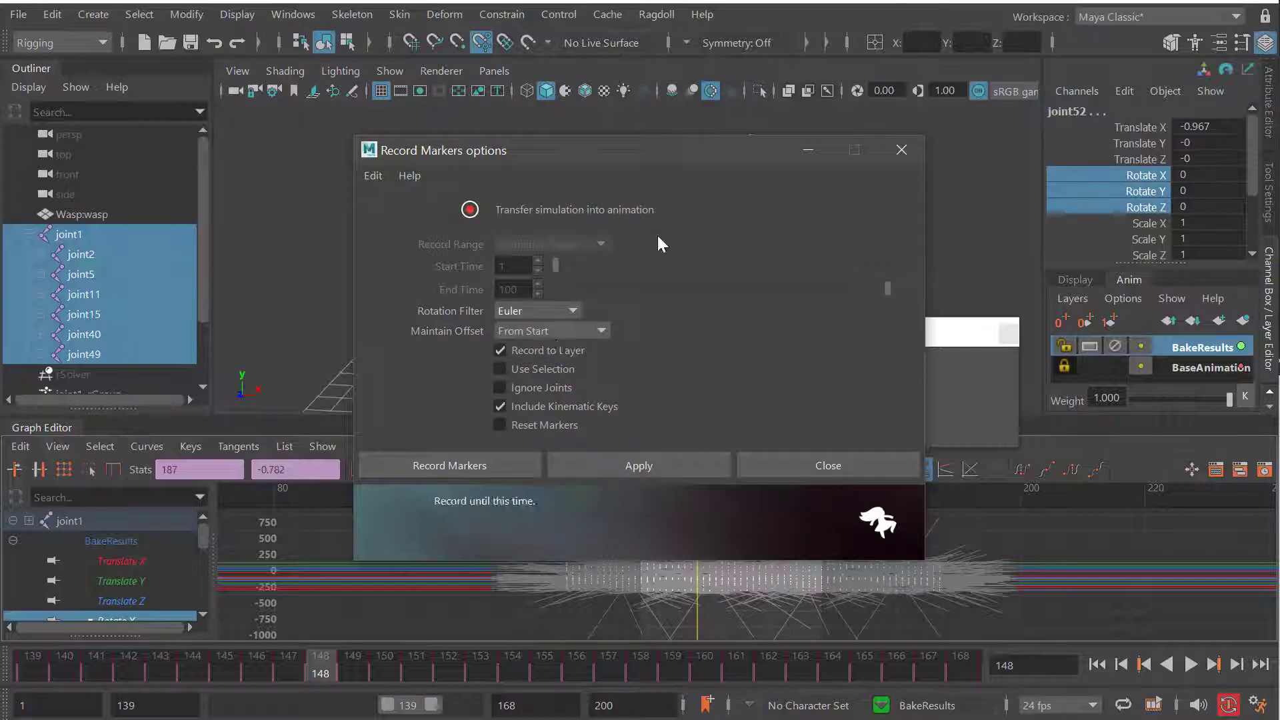
pyautogui.click(902, 144)
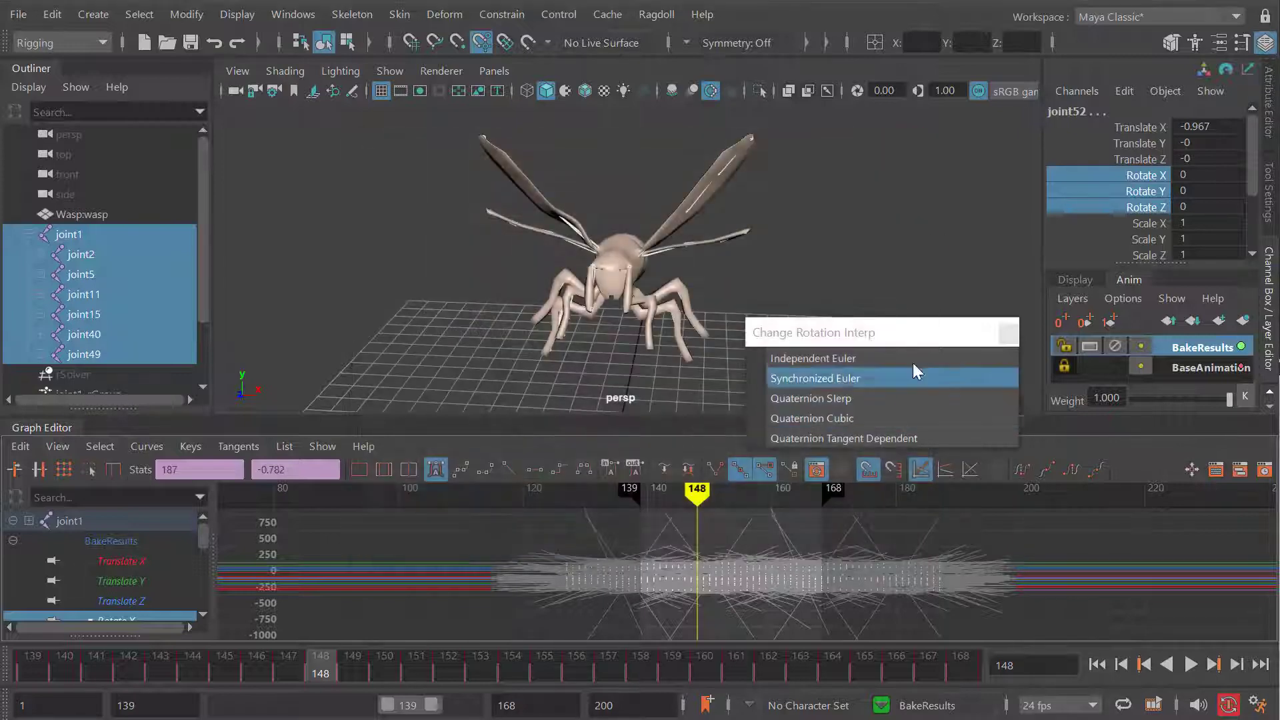
# Convert all selected rotation keys to Quaternion Slerp interpolation and back to Independent Euler to unroll the rotation values
pyautogui.moveTo(803, 337); pyautogui.dragTo(808, 317)
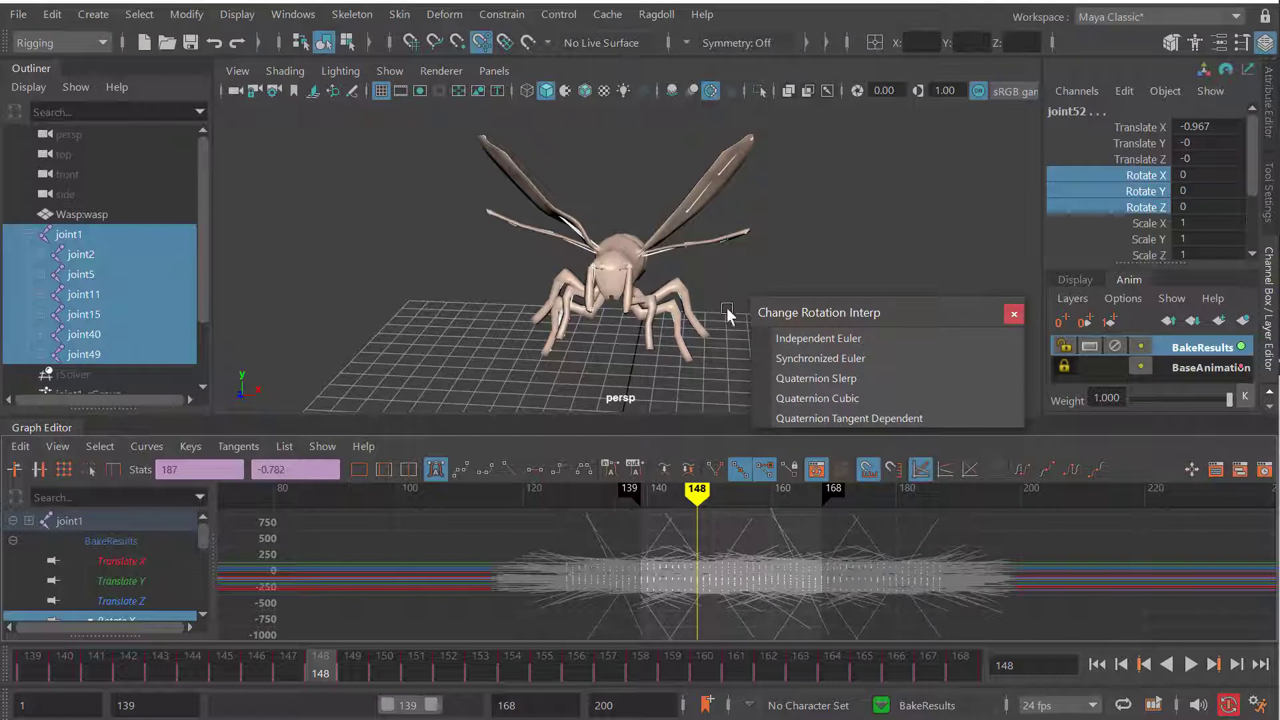
pyautogui.moveTo(512, 526); pyautogui.dragTo(987, 608)
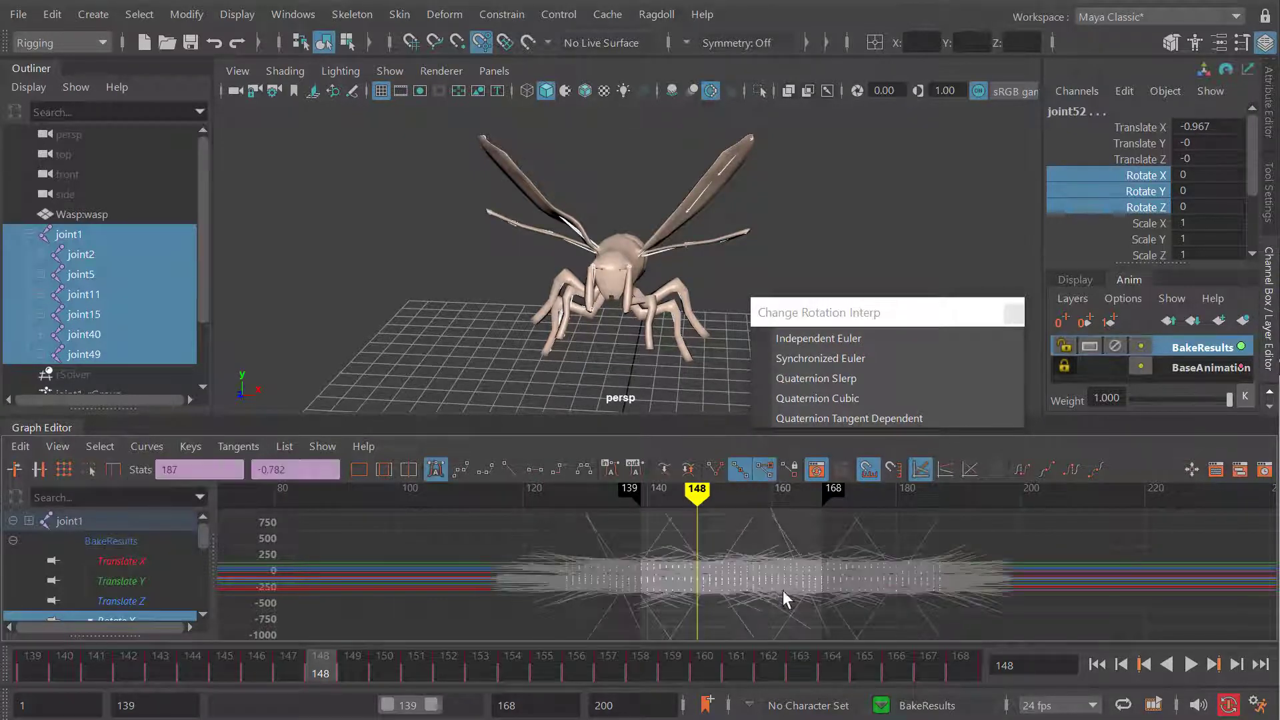
pyautogui.click(804, 378)
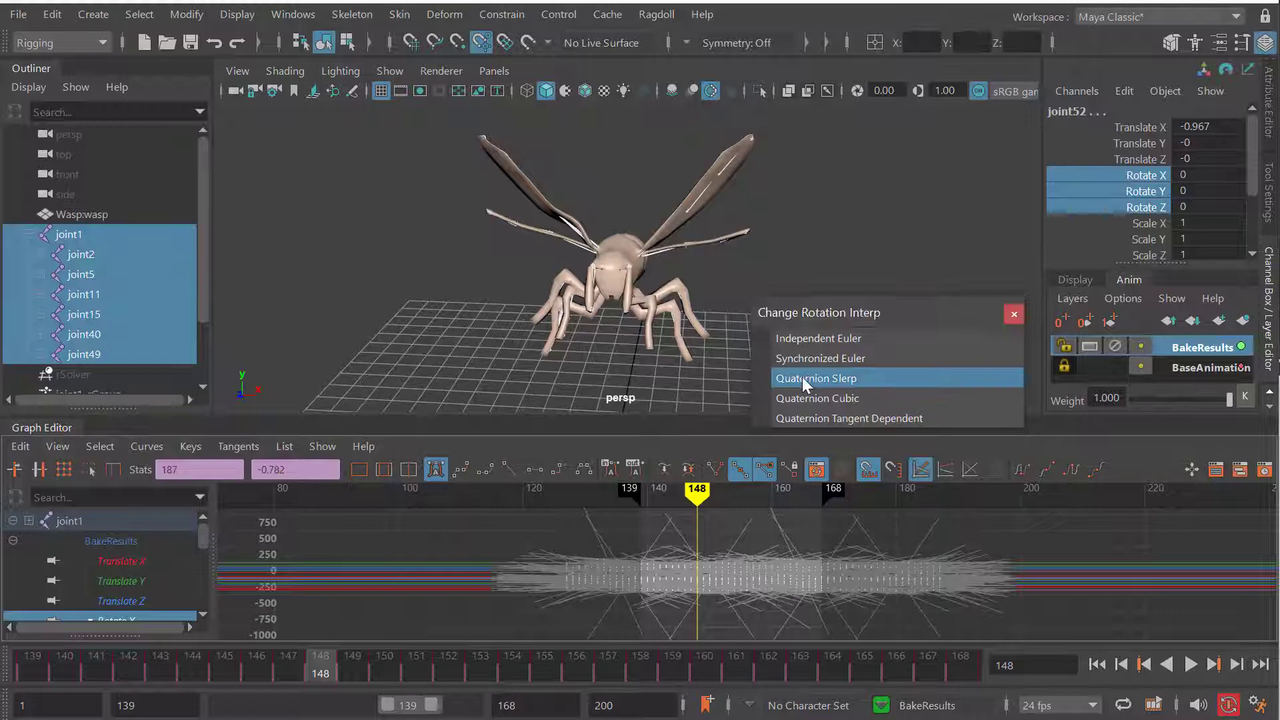
pyautogui.click(795, 336)
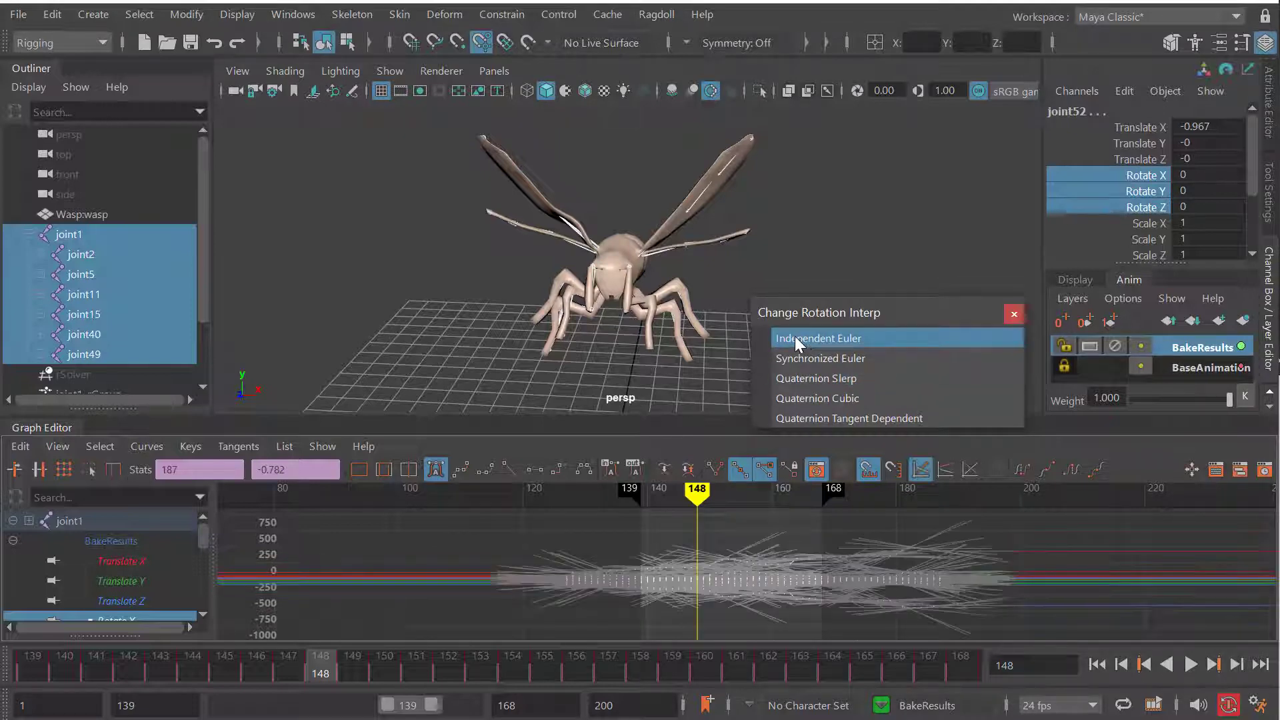
pyautogui.click(598, 533)
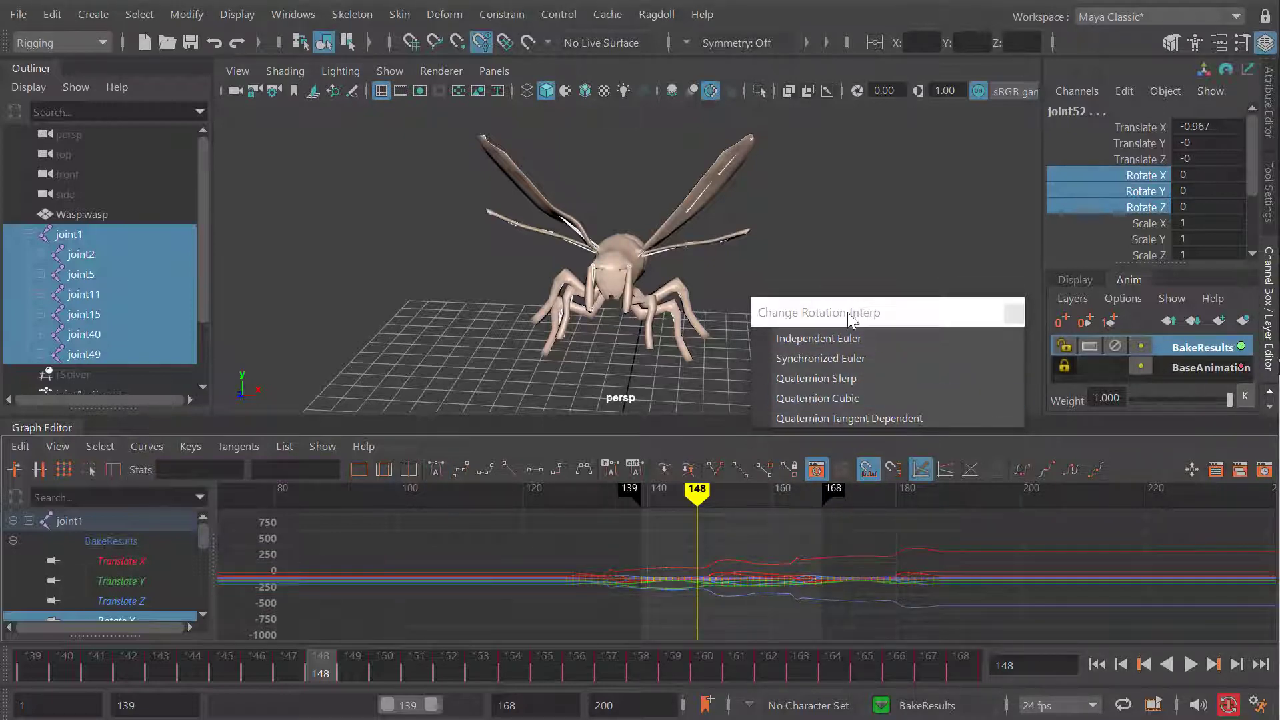
# Examine the converted rotation curves across the loop and close the floating Change Rotation Interp list
pyautogui.moveTo(847, 312); pyautogui.dragTo(863, 293)
pyautogui.keyDown('alt'); pyautogui.moveTo(724, 571); pyautogui.dragTo(688, 565, button='middle'); pyautogui.keyUp('alt')
pyautogui.keyDown('alt'); pyautogui.keyDown('shift'); pyautogui.moveTo(688, 565); pyautogui.dragTo(706, 575, button='right'); pyautogui.keyUp('shift'); pyautogui.keyUp('alt')
pyautogui.keyDown('alt'); pyautogui.moveTo(706, 575); pyautogui.dragTo(731, 574, button='middle'); pyautogui.keyUp('alt')
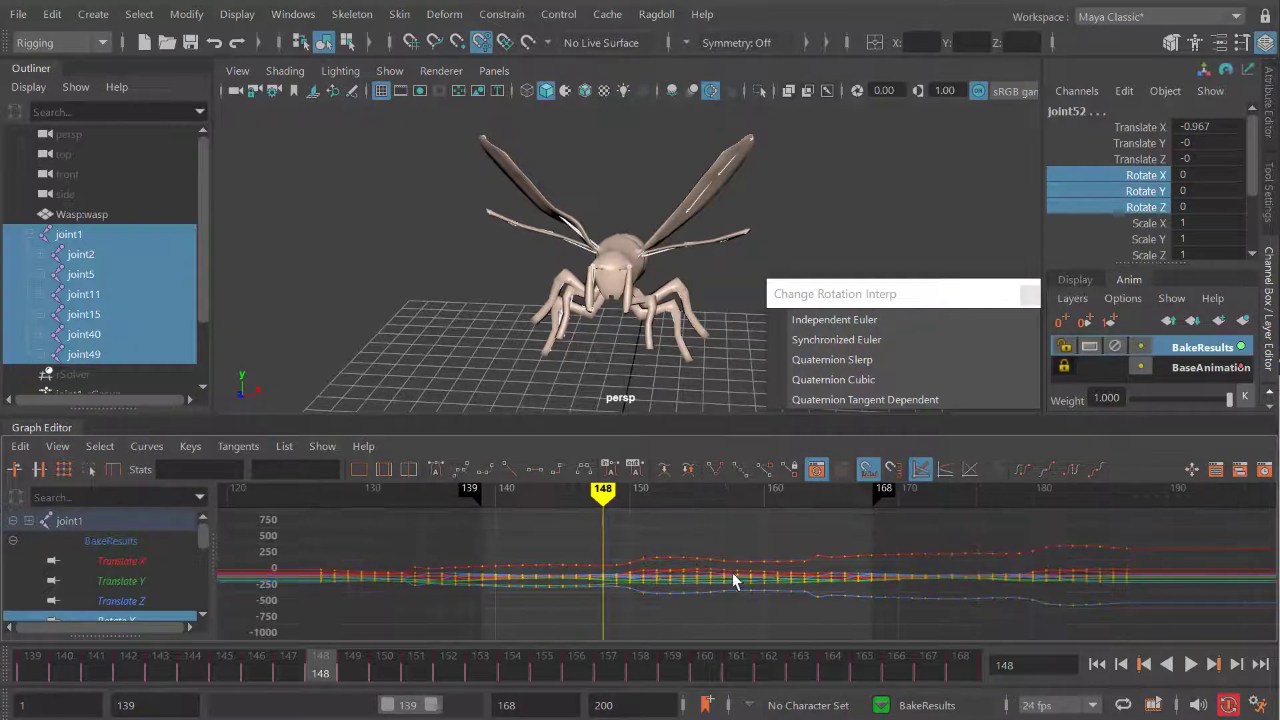
pyautogui.keyDown('alt'); pyautogui.keyDown('shift'); pyautogui.moveTo(731, 574); pyautogui.dragTo(701, 558, button='right'); pyautogui.keyUp('shift'); pyautogui.keyUp('alt')
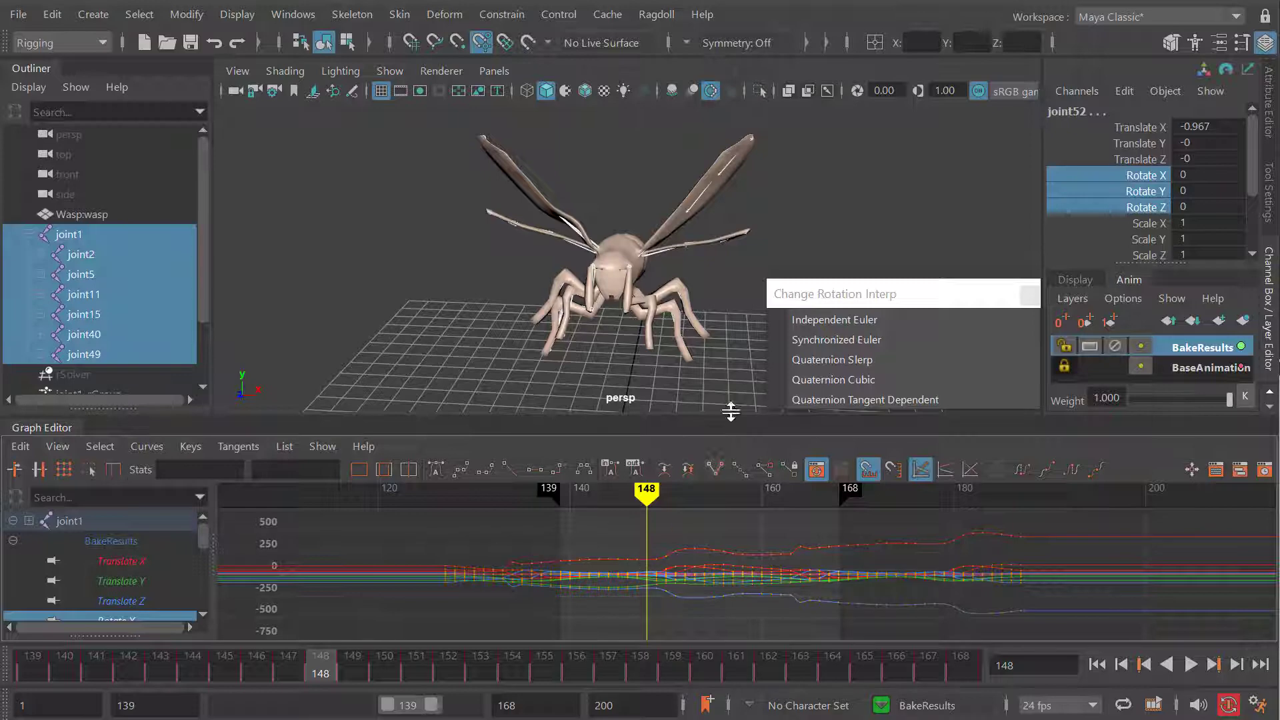
pyautogui.click(828, 316)
pyautogui.click(1029, 294)
# Scrub through the seam, play the loop from the wasp's side, and stop at frame 157
pyautogui.keyDown('alt'); pyautogui.moveTo(679, 566); pyautogui.dragTo(655, 564, button='middle'); pyautogui.keyUp('alt')
pyautogui.moveTo(632, 549)
pyautogui.mouseDown()
pyautogui.moveTo(582, 548)
pyautogui.moveTo(780, 550)
pyautogui.moveTo(621, 551)
pyautogui.moveTo(716, 549)
pyautogui.mouseUp()
pyautogui.keyDown('alt'); pyautogui.moveTo(654, 328); pyautogui.dragTo(719, 288); pyautogui.keyUp('alt')
pyautogui.hotkey('alt', 'v')
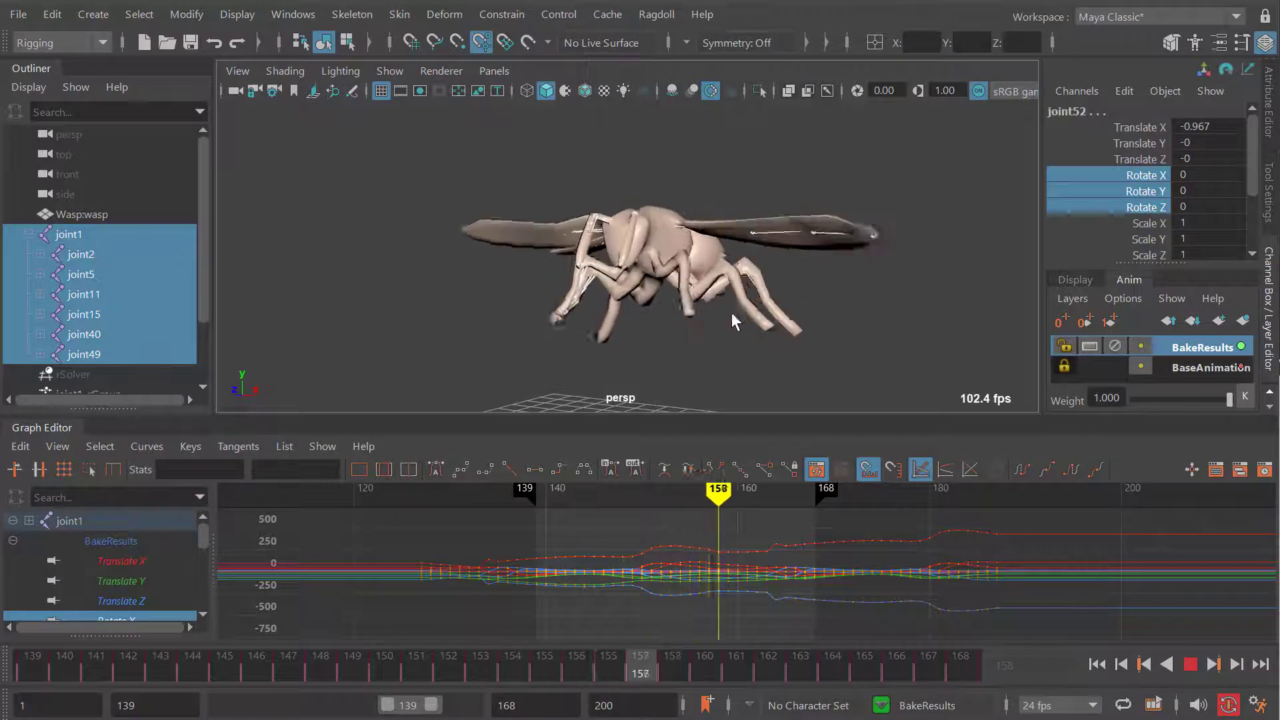
pyautogui.hotkey('alt', 'v')
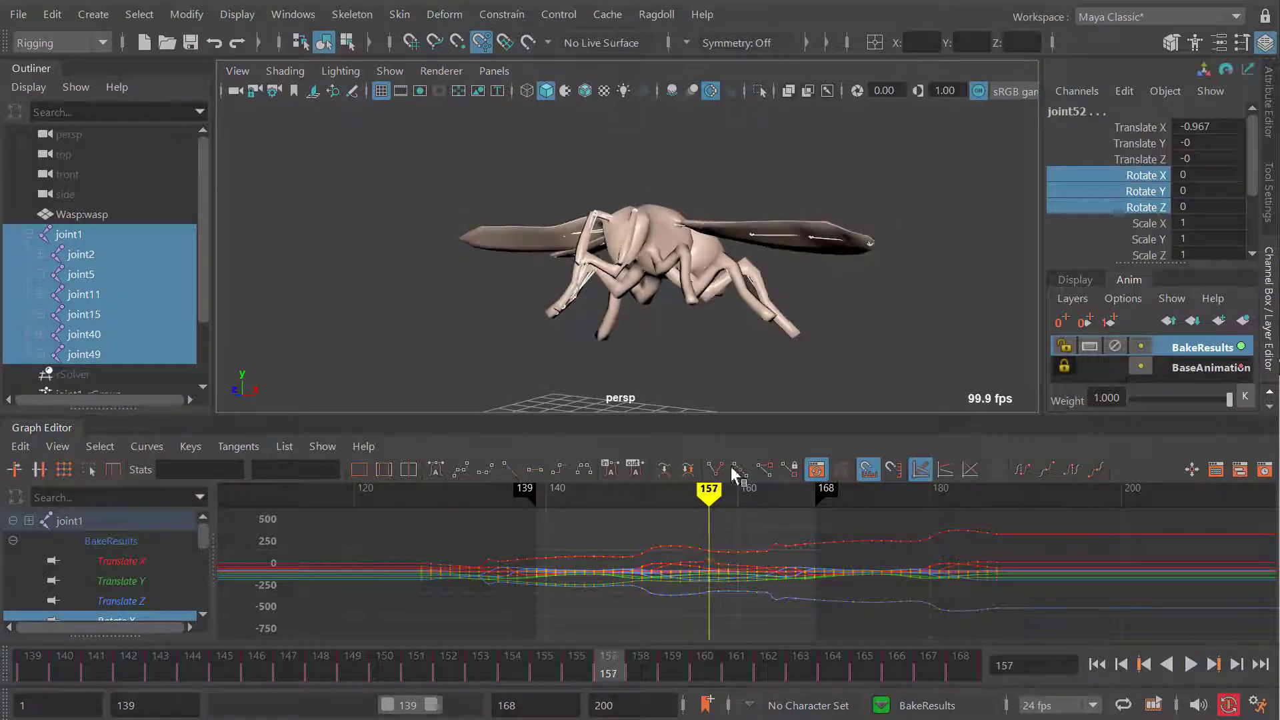
# Delete the rotation keys around frames 156–158, where the two cycles meet
pyautogui.keyDown('alt'); pyautogui.moveTo(706, 595); pyautogui.dragTo(677, 586, button='middle'); pyautogui.keyUp('alt')
pyautogui.keyDown('alt'); pyautogui.keyDown('shift'); pyautogui.moveTo(681, 578); pyautogui.dragTo(709, 577, button='right'); pyautogui.keyUp('shift'); pyautogui.keyUp('alt')
pyautogui.keyDown('alt'); pyautogui.moveTo(709, 578); pyautogui.dragTo(735, 587, button='middle'); pyautogui.keyUp('alt')
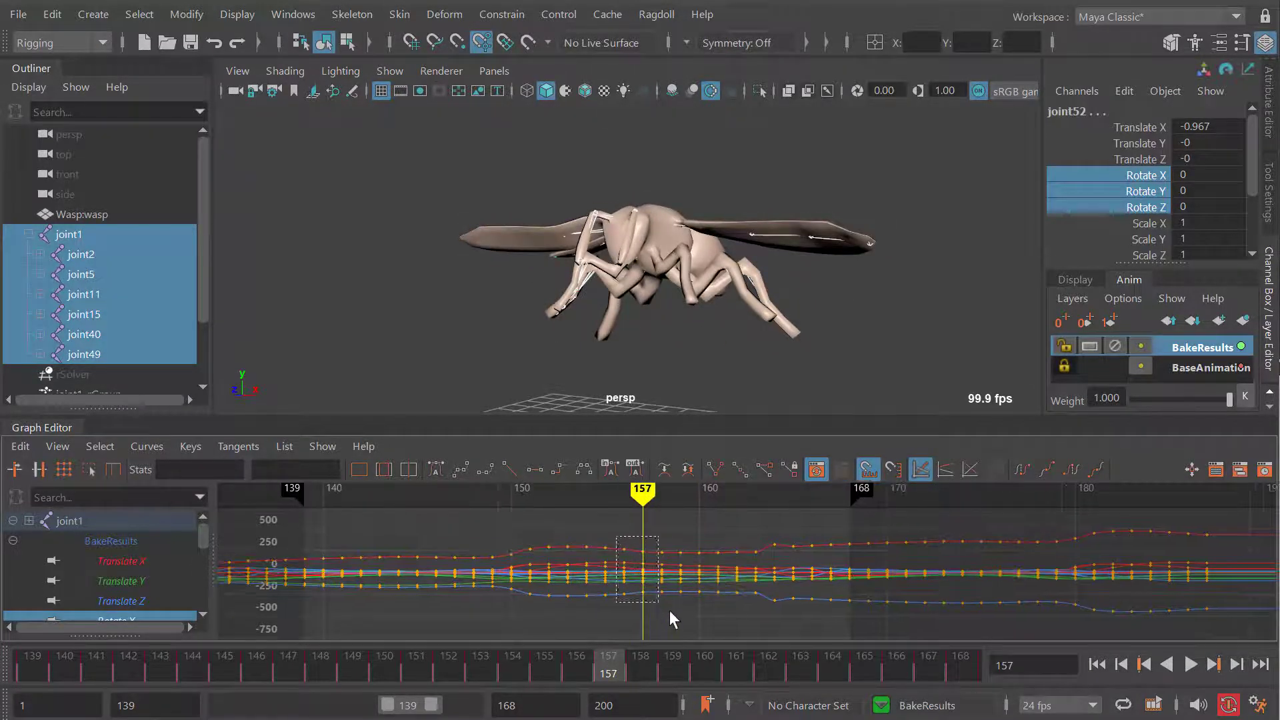
pyautogui.moveTo(670, 610); pyautogui.dragTo(670, 611)
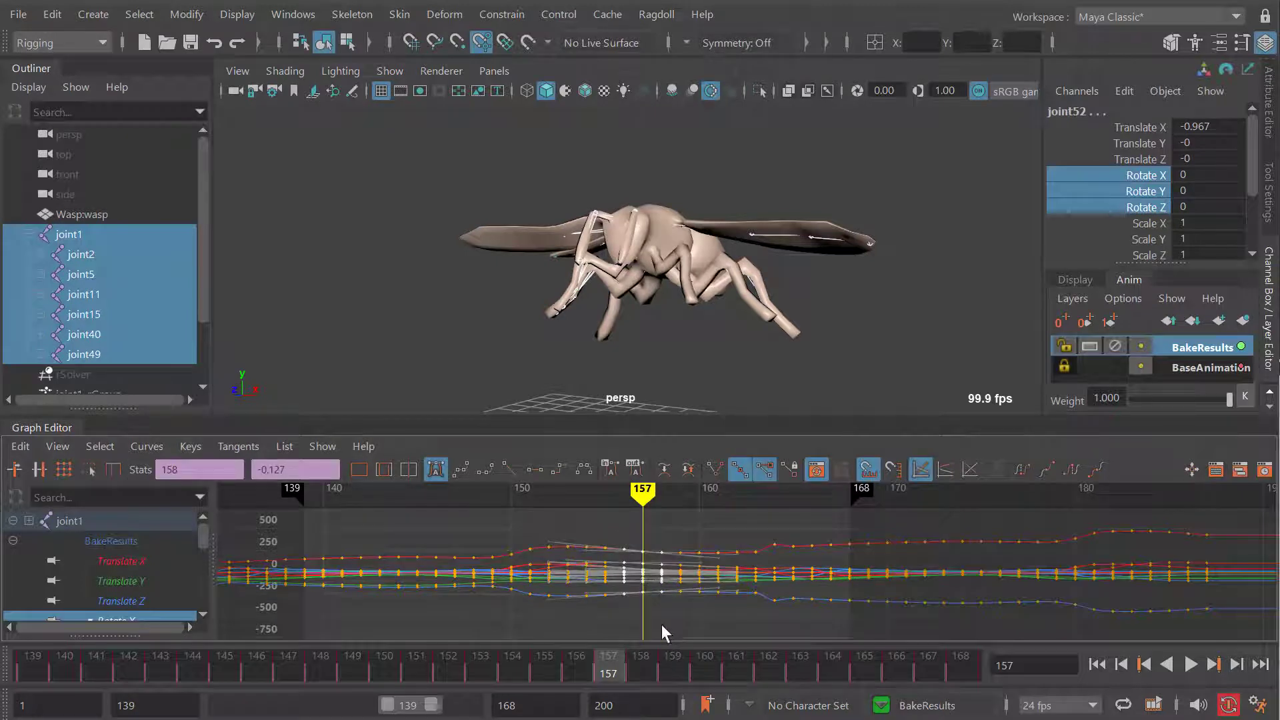
pyautogui.press('Delete')
# Scrub through the gap left by the removed keys and play the loop while orbiting around the wasp
pyautogui.keyDown('alt'); pyautogui.moveTo(625, 550); pyautogui.dragTo(656, 563, button='middle'); pyautogui.keyUp('alt')
pyautogui.moveTo(656, 562); pyautogui.dragTo(572, 578)
pyautogui.scroll(-4, 657, 280)
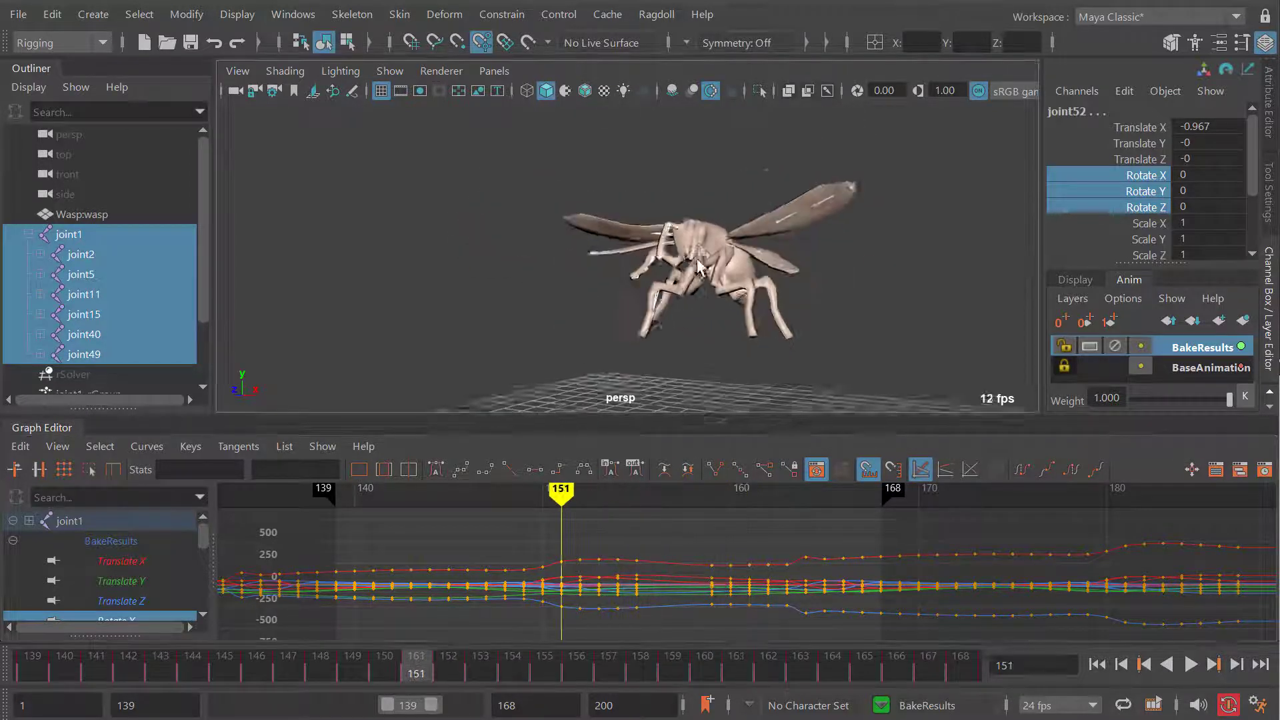
pyautogui.keyDown('alt'); pyautogui.moveTo(674, 278); pyautogui.dragTo(706, 246, button='middle'); pyautogui.keyUp('alt')
pyautogui.hotkey('alt', 'v')
pyautogui.keyDown('alt'); pyautogui.moveTo(696, 258); pyautogui.dragTo(820, 306); pyautogui.keyUp('alt')
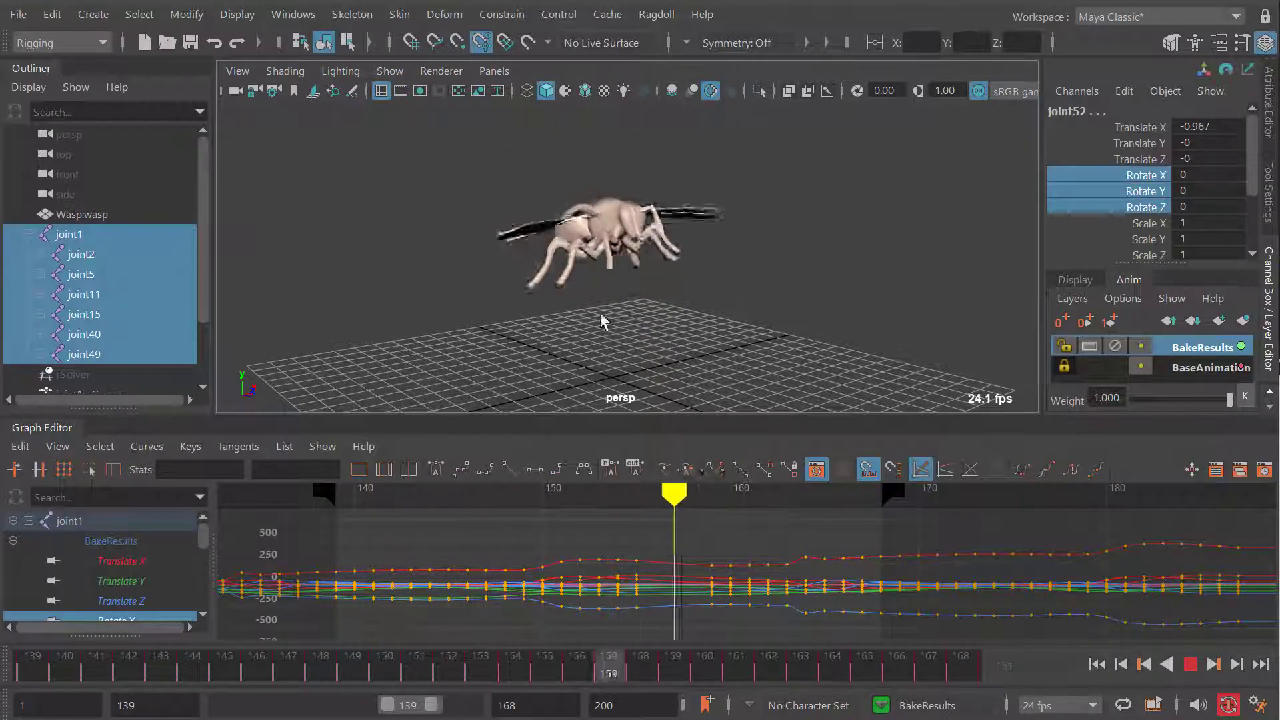
pyautogui.keyDown('alt'); pyautogui.moveTo(675, 284); pyautogui.dragTo(625, 286); pyautogui.keyUp('alt')
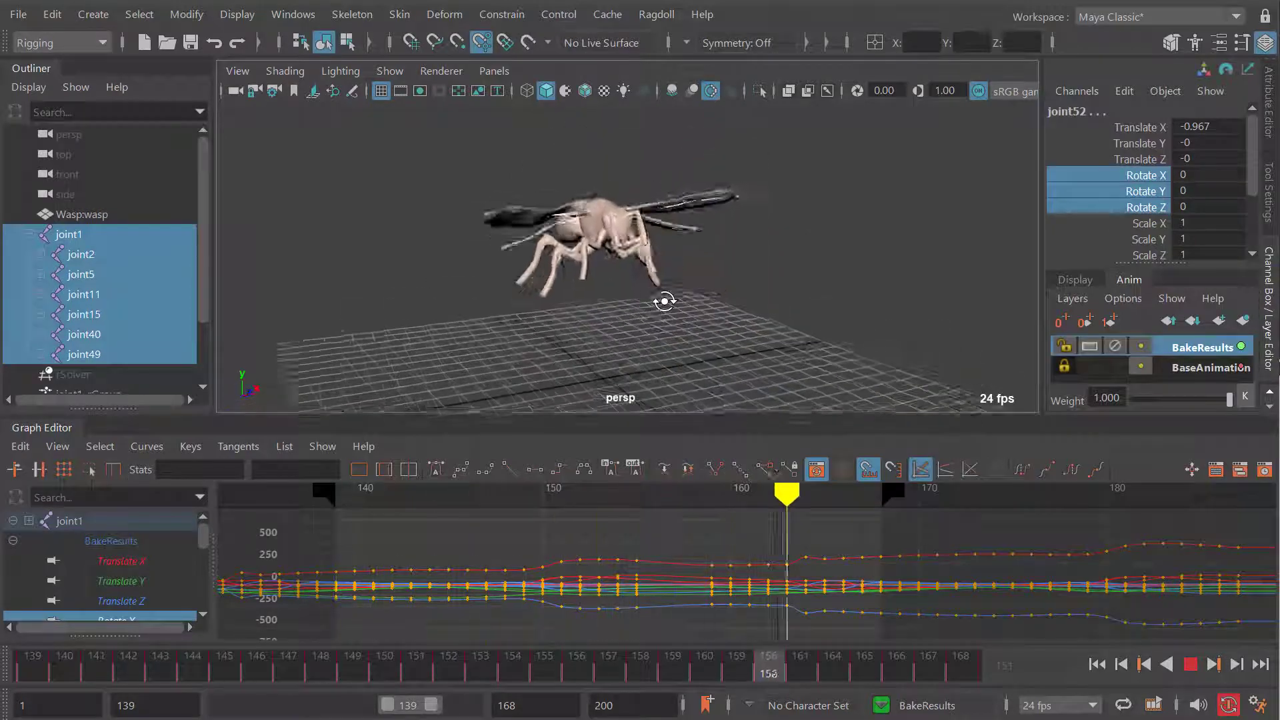